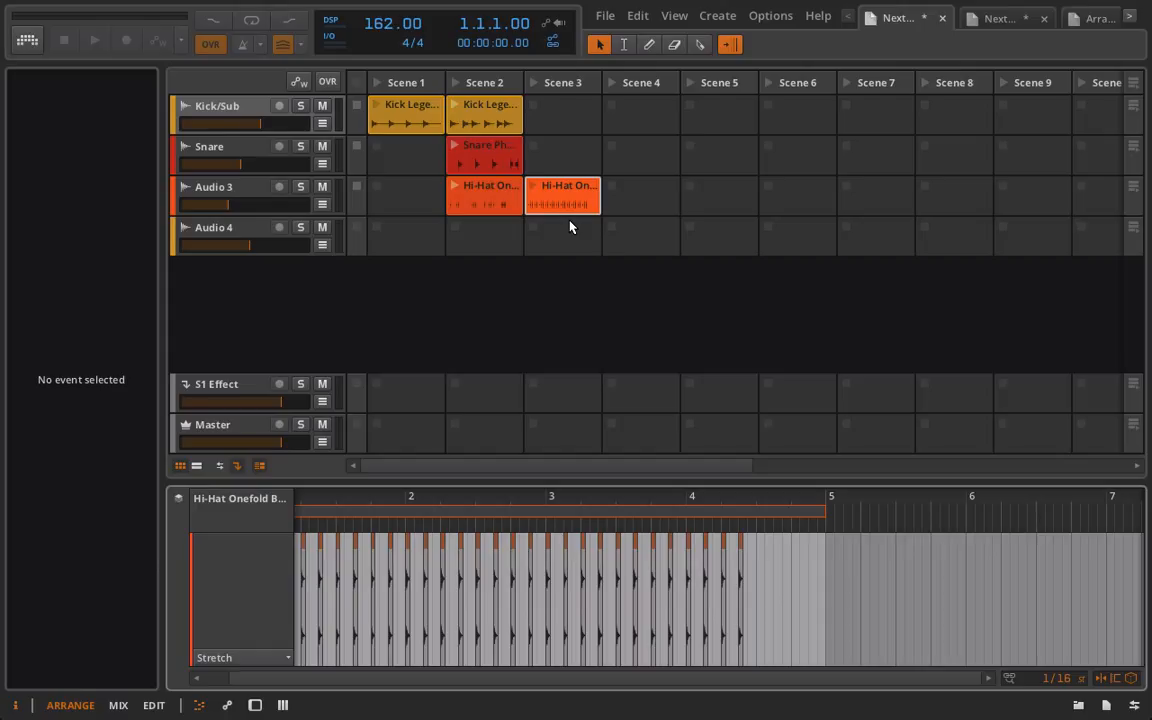
Examine the Kick/Sub track's clips in Scenes 1 and 2, viewing the Scene 2 clip's events from bar 1
click(396, 120)
click(470, 122)
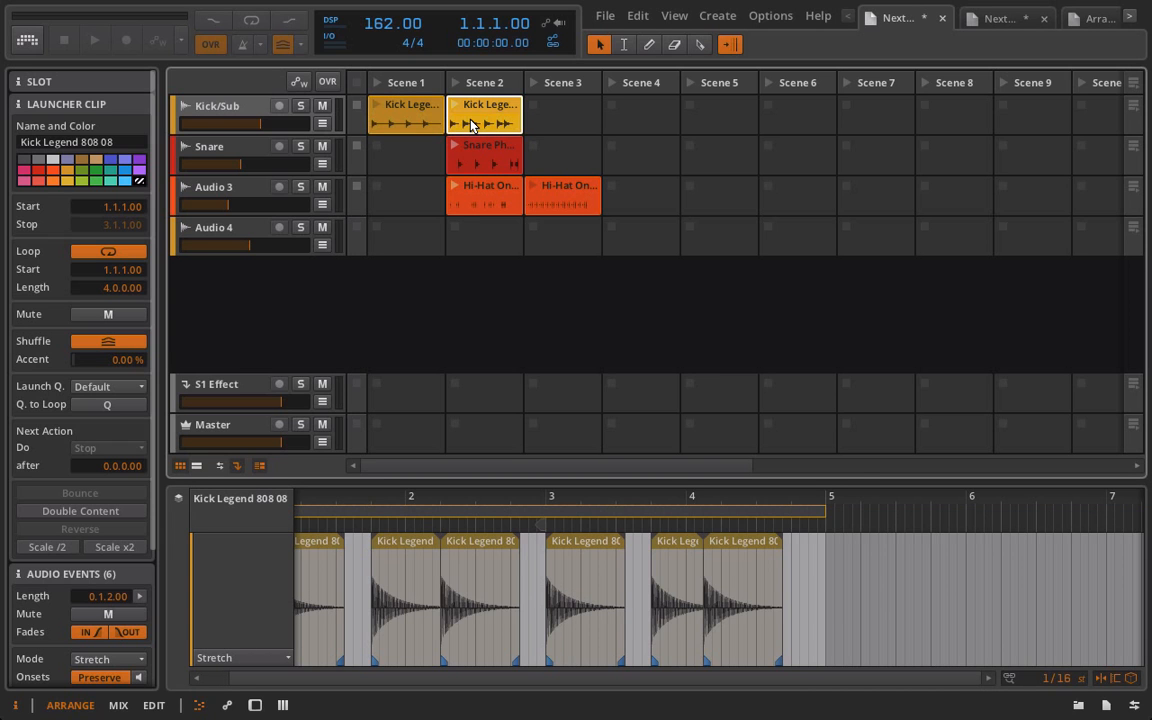
drag(449, 608, 629, 608)
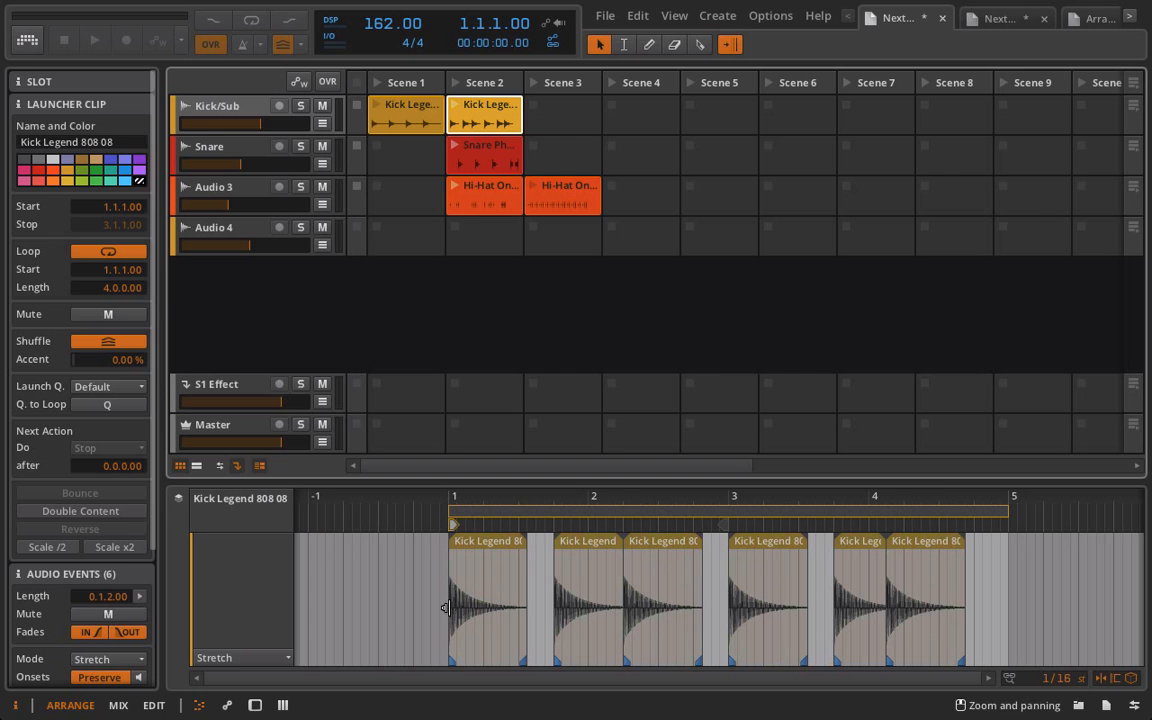
Switch to the second open project and look over the clips of all its tracks in Scenes 8 to 11
click(997, 20)
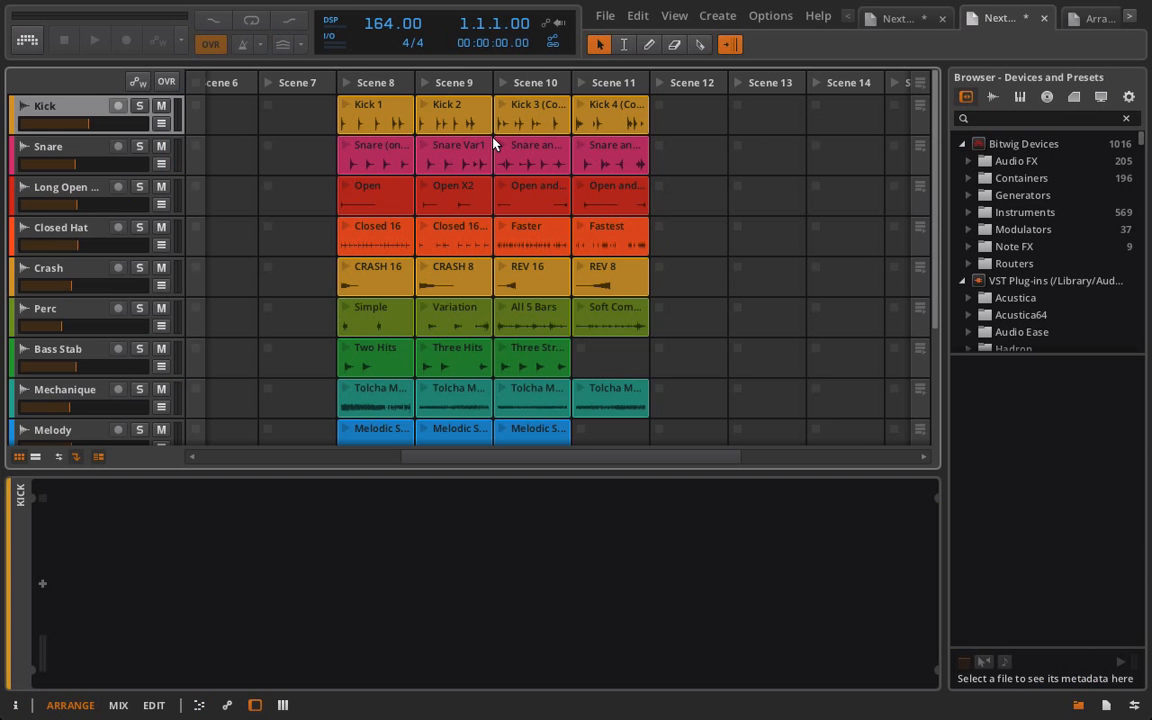
scroll(365, 319, down, 3)
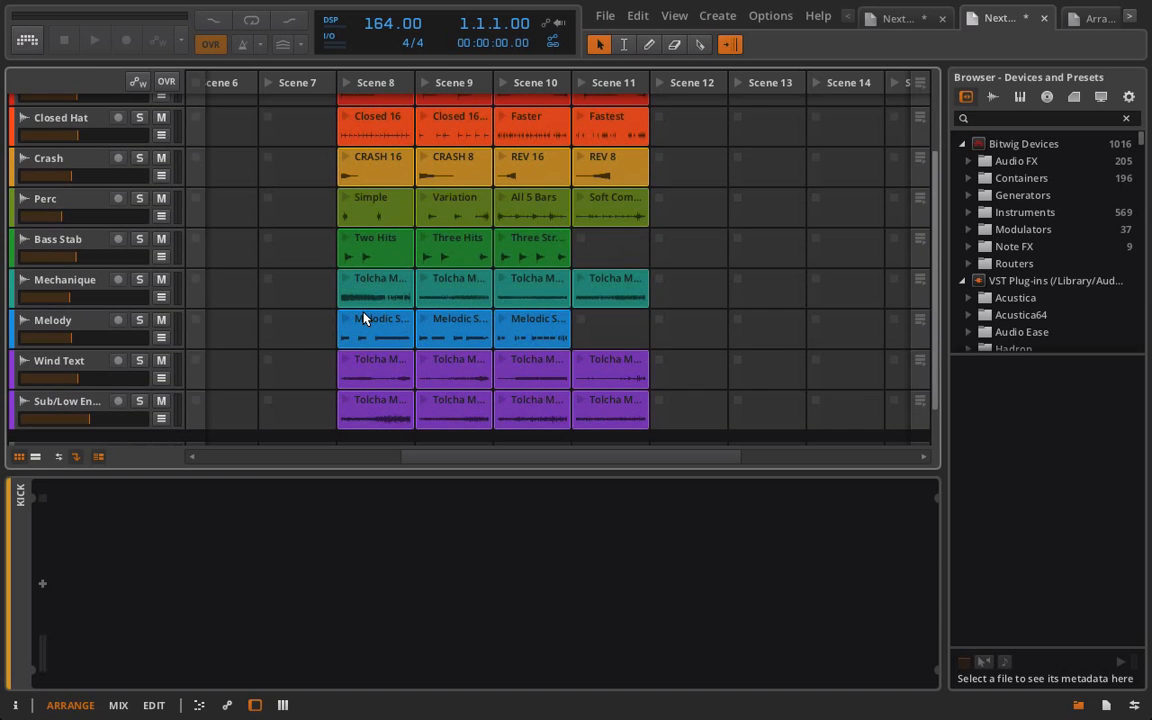
scroll(365, 320, up, 3)
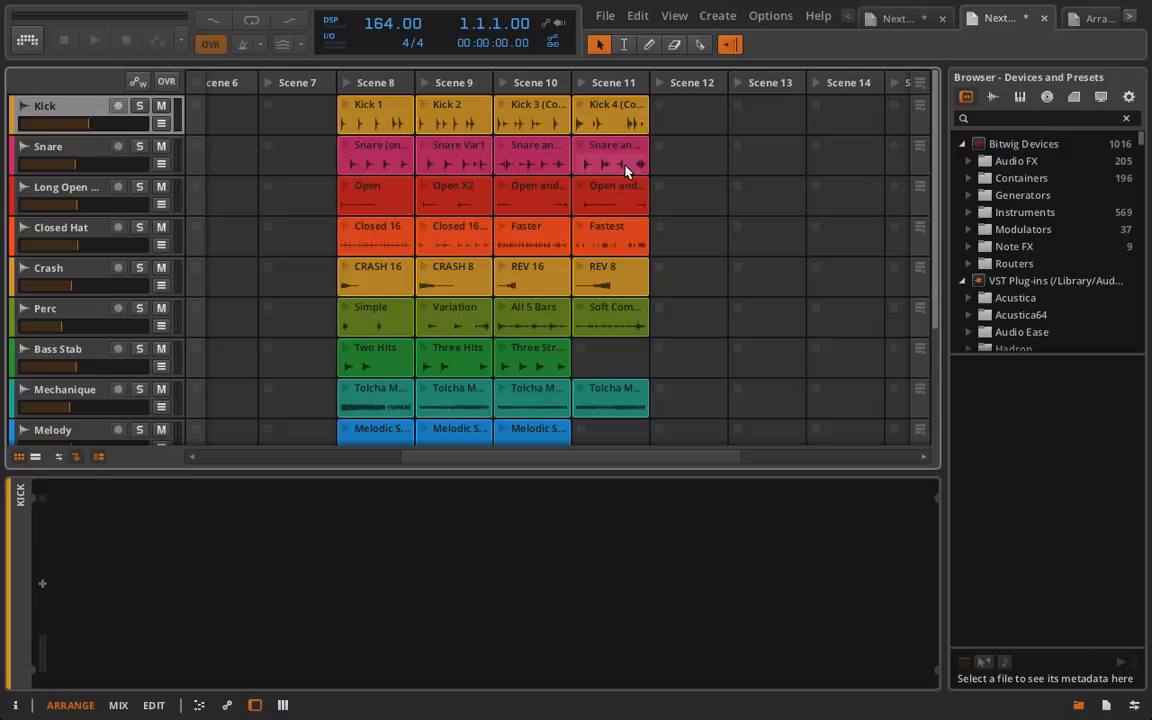
Open the Kick 1 clip in Scene 8 and examine its first two kick events in an enlarged clip editor
click(381, 121)
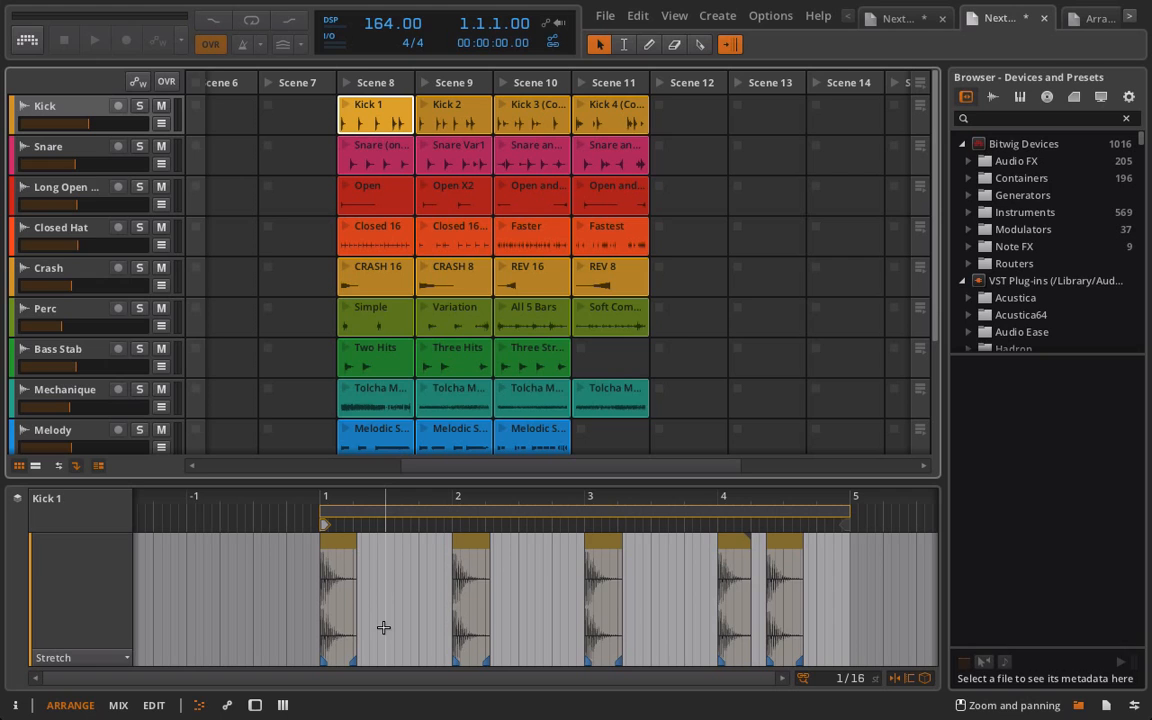
click(331, 544)
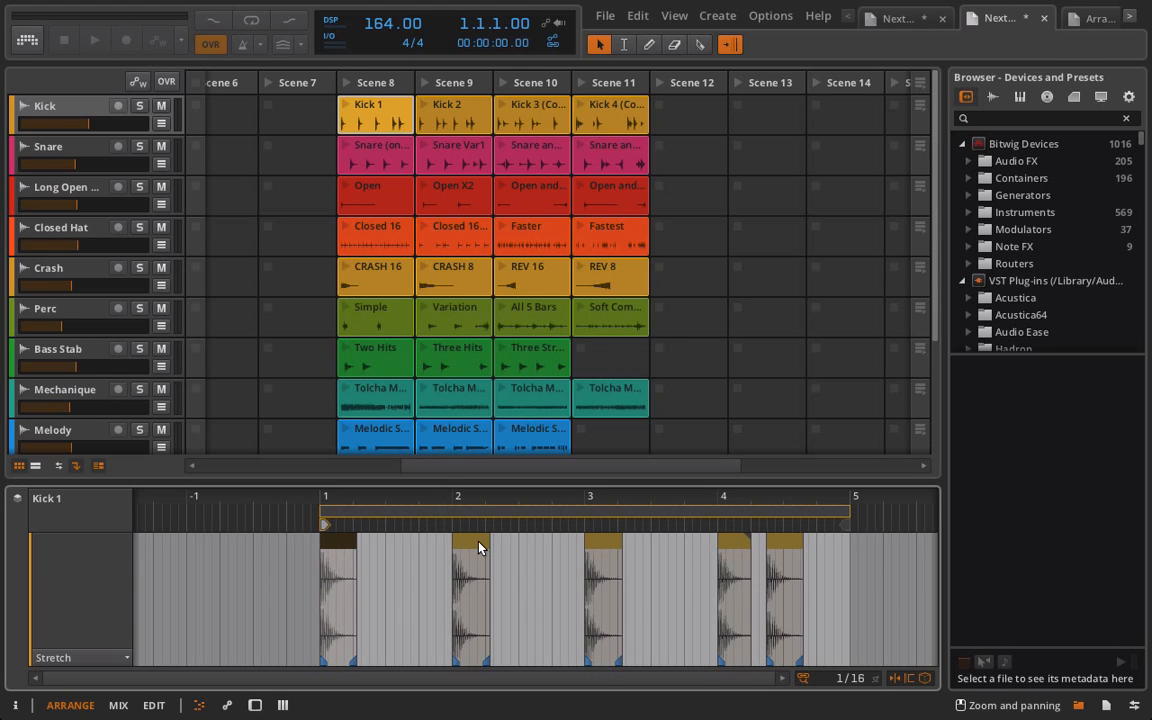
drag(419, 481, 408, 370)
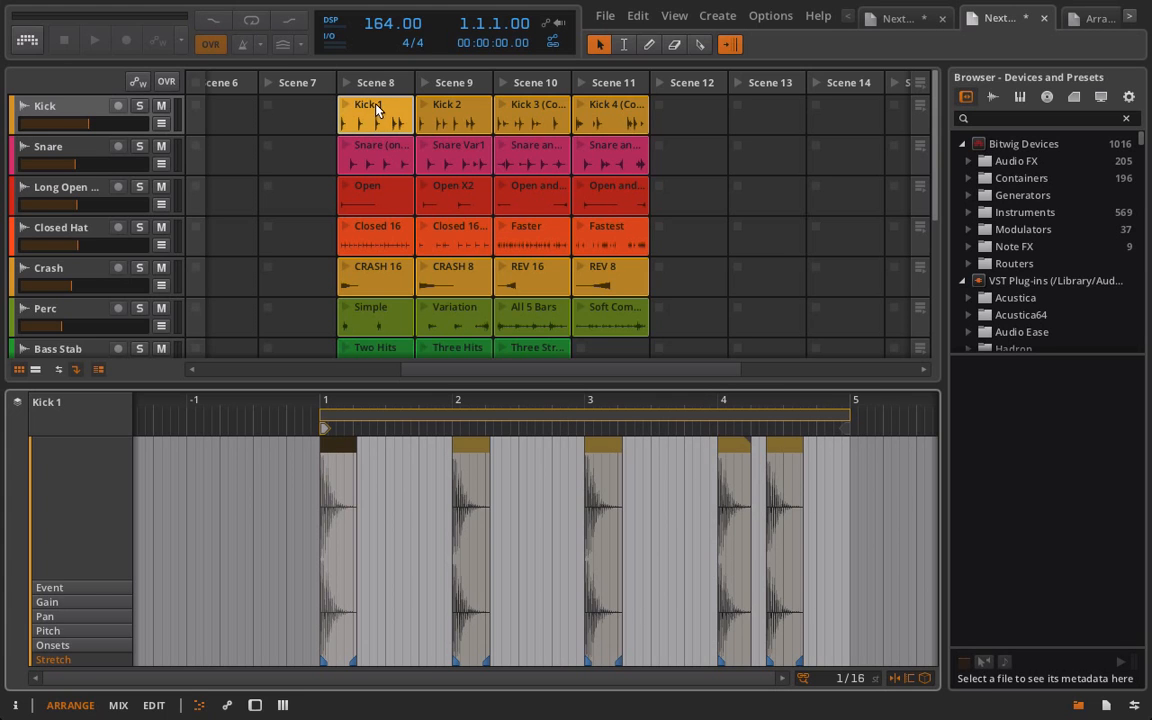
click(473, 446)
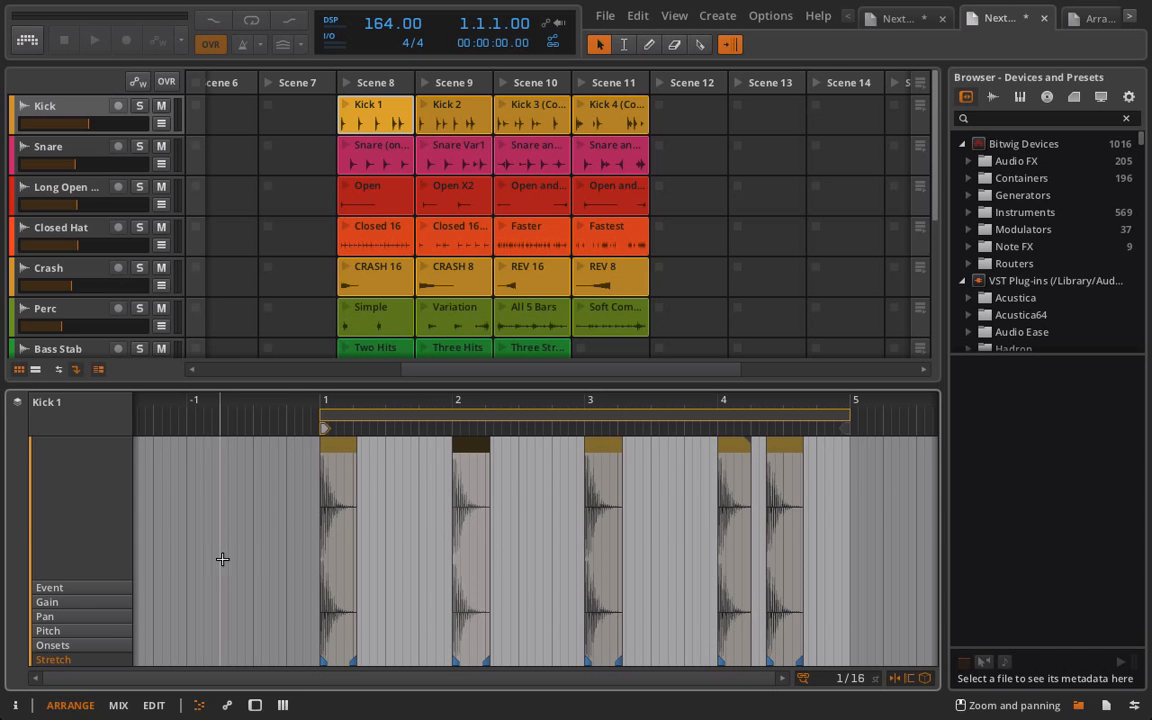
View the Kick 1 clip's Pitch, Pan, Stretch and Gain expressions in turn, ending on Gain
click(68, 630)
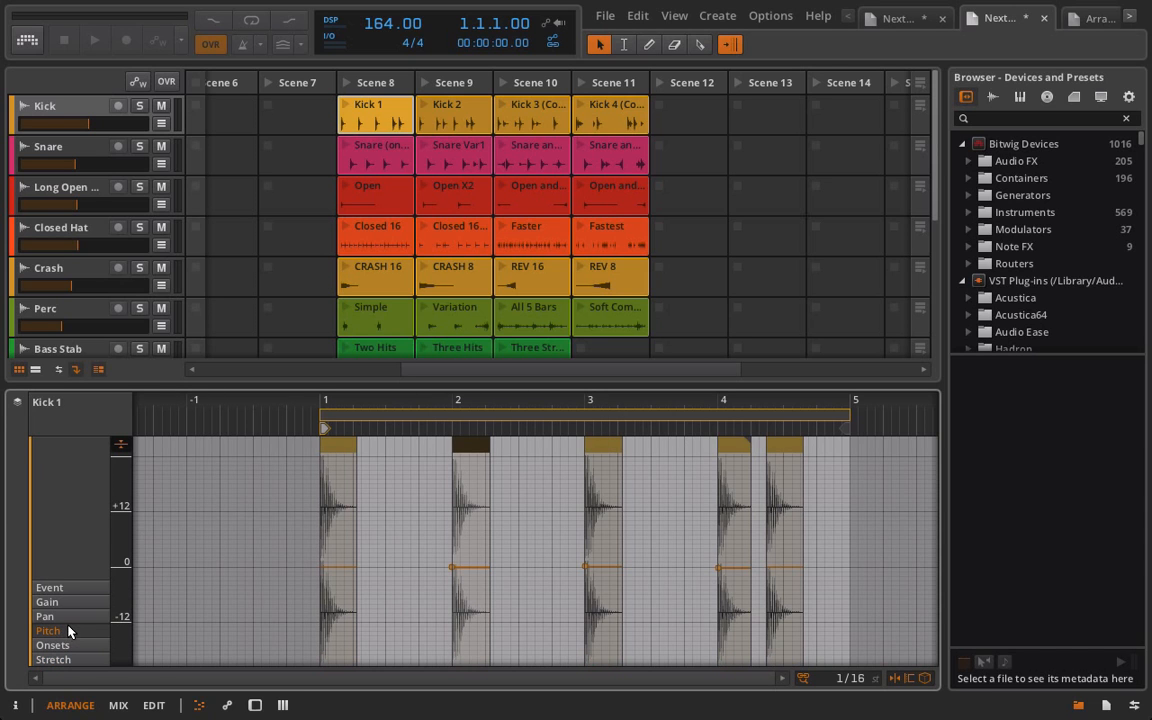
click(60, 617)
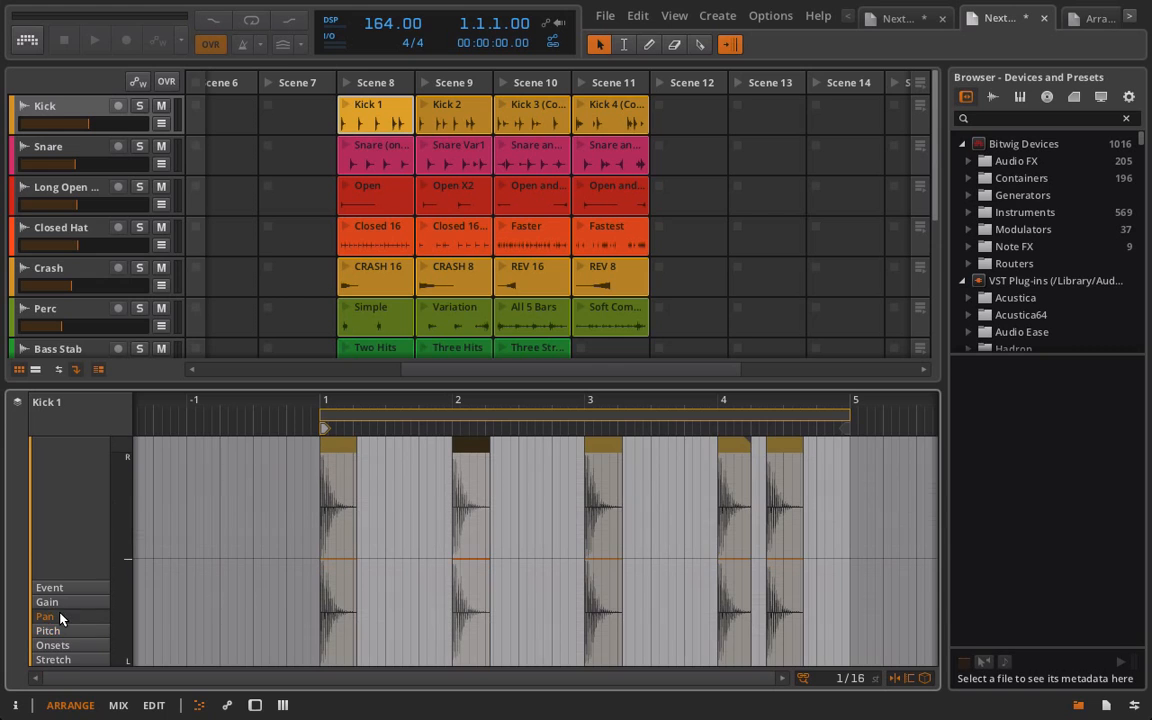
click(70, 659)
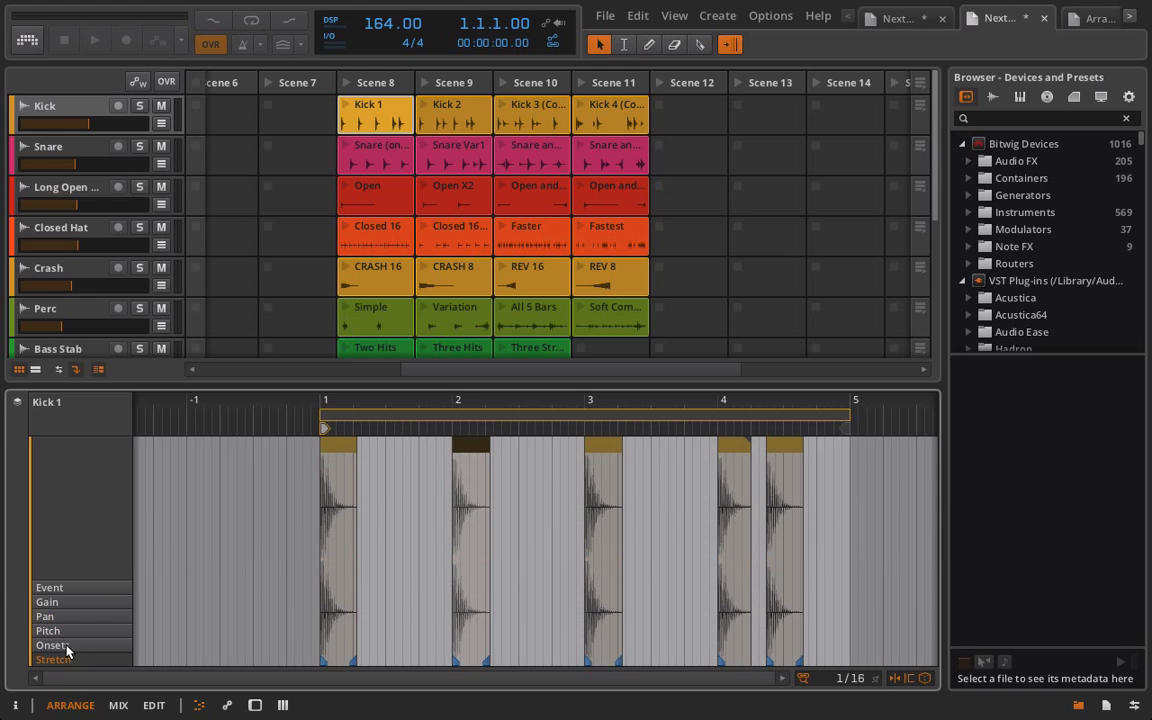
click(47, 602)
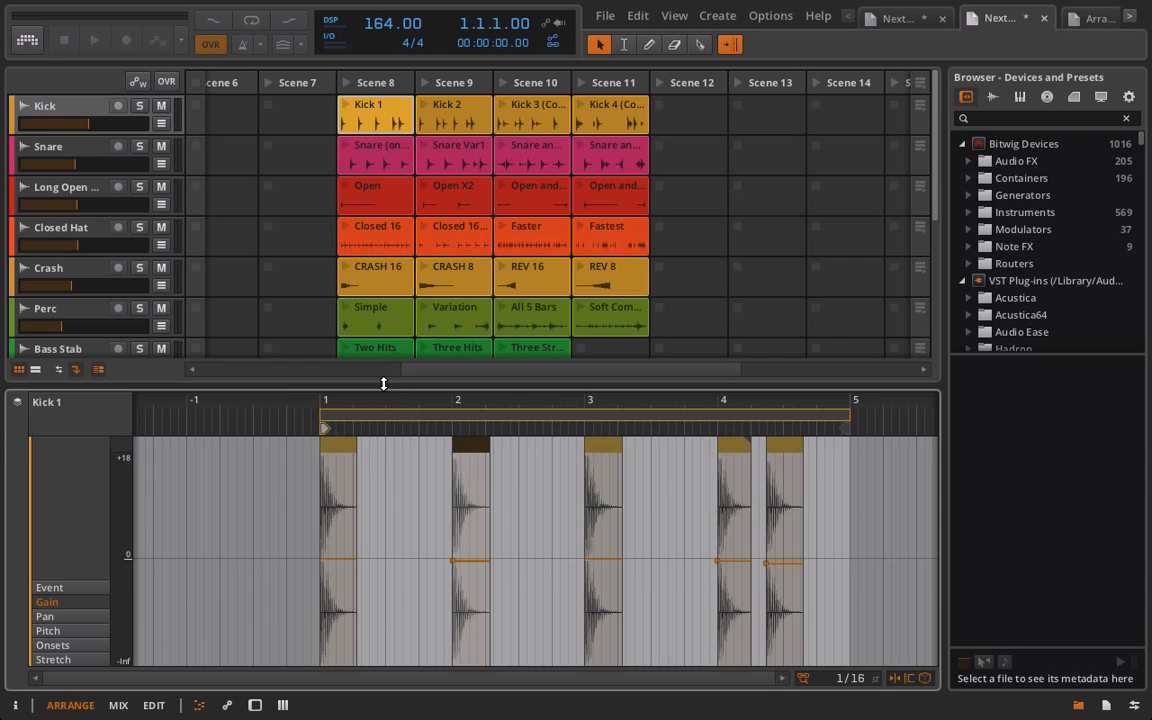
Shrink the clip editor and show the launcher clip properties of the Kick 1 clip in Scene 8
drag(385, 382, 385, 522)
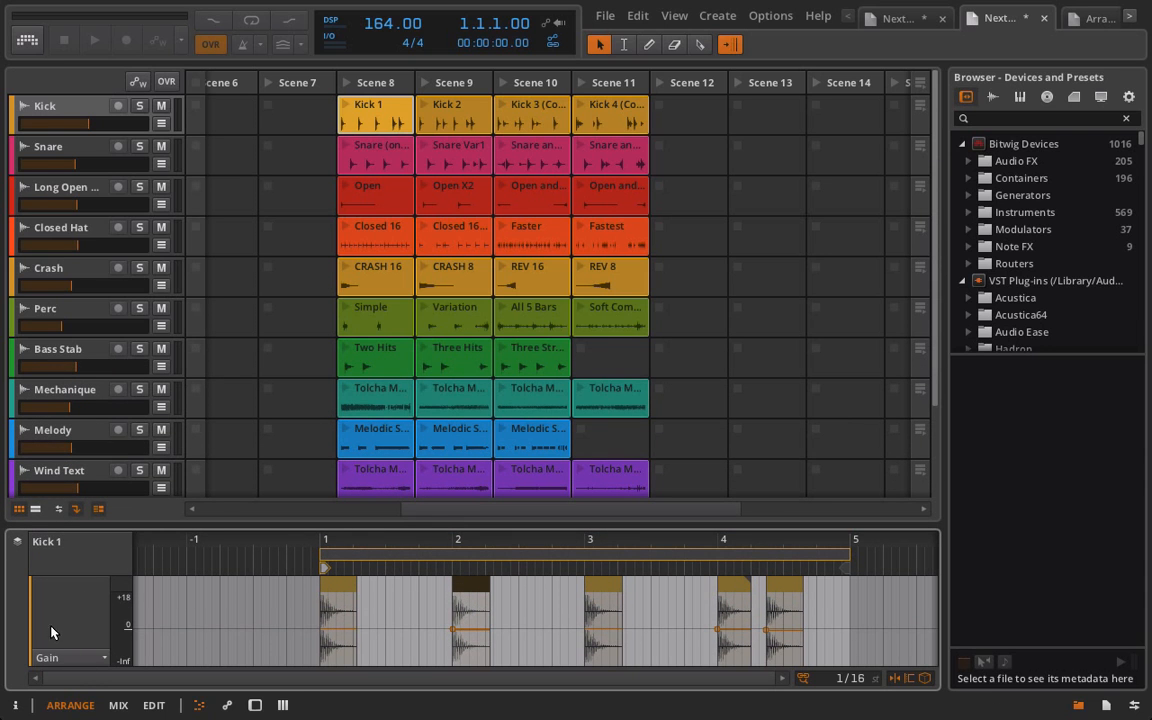
click(35, 510)
click(35, 510)
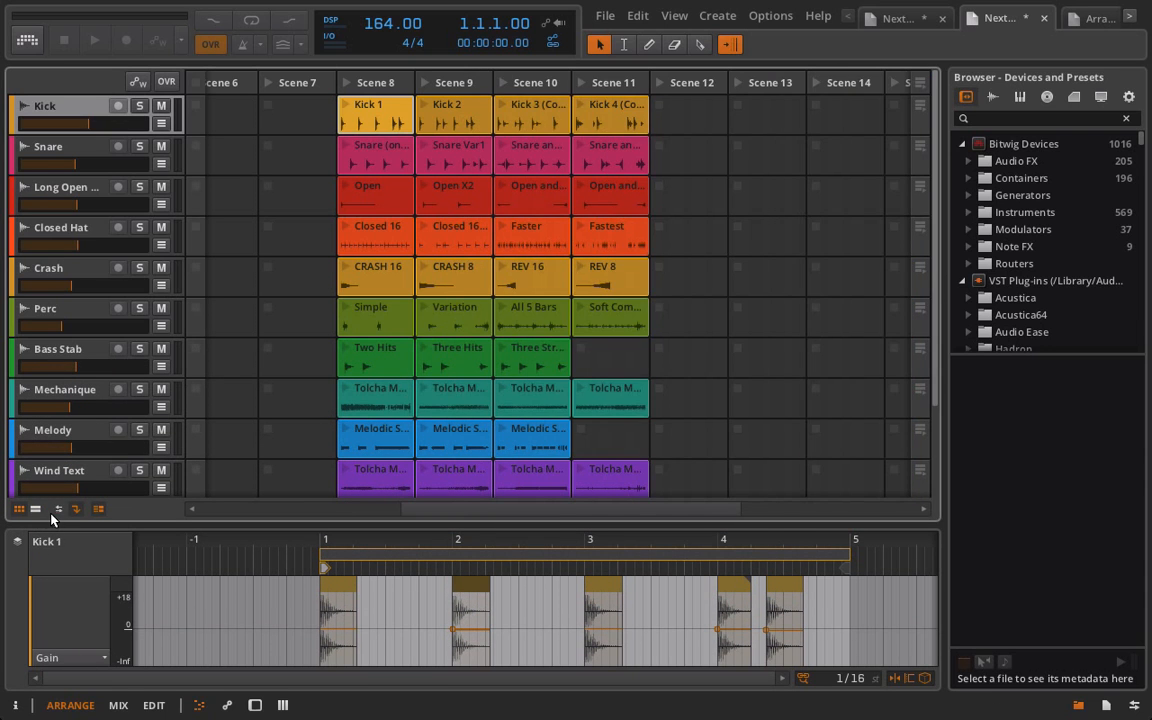
click(15, 705)
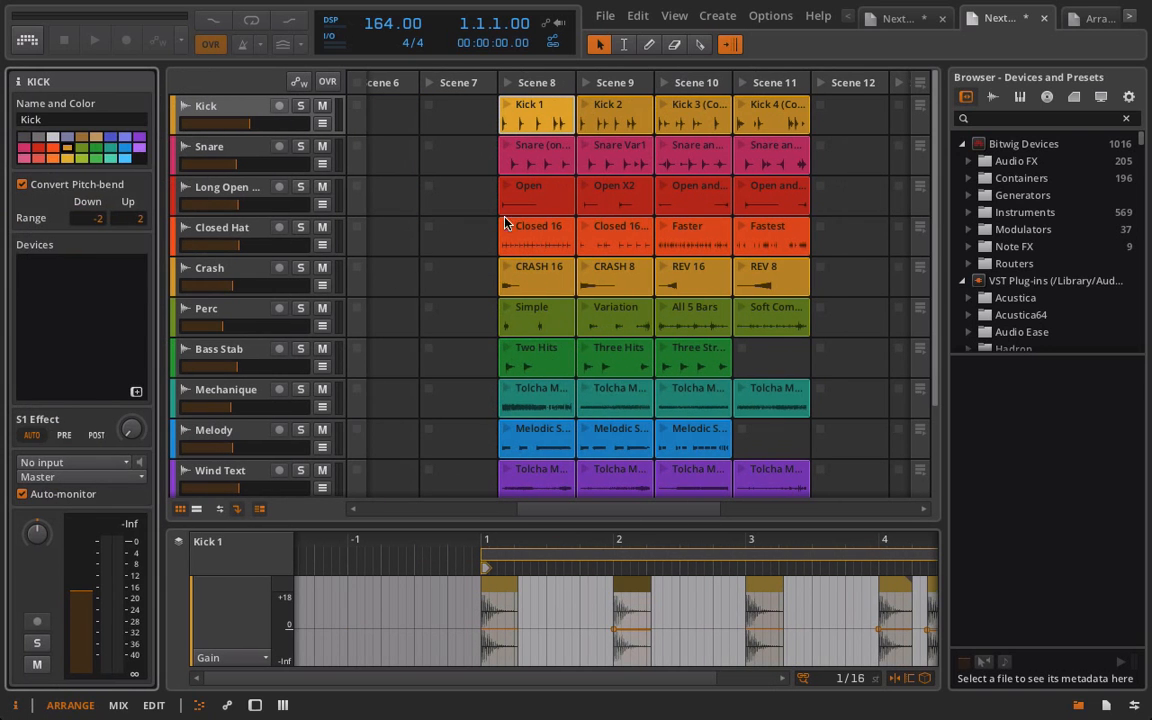
click(551, 121)
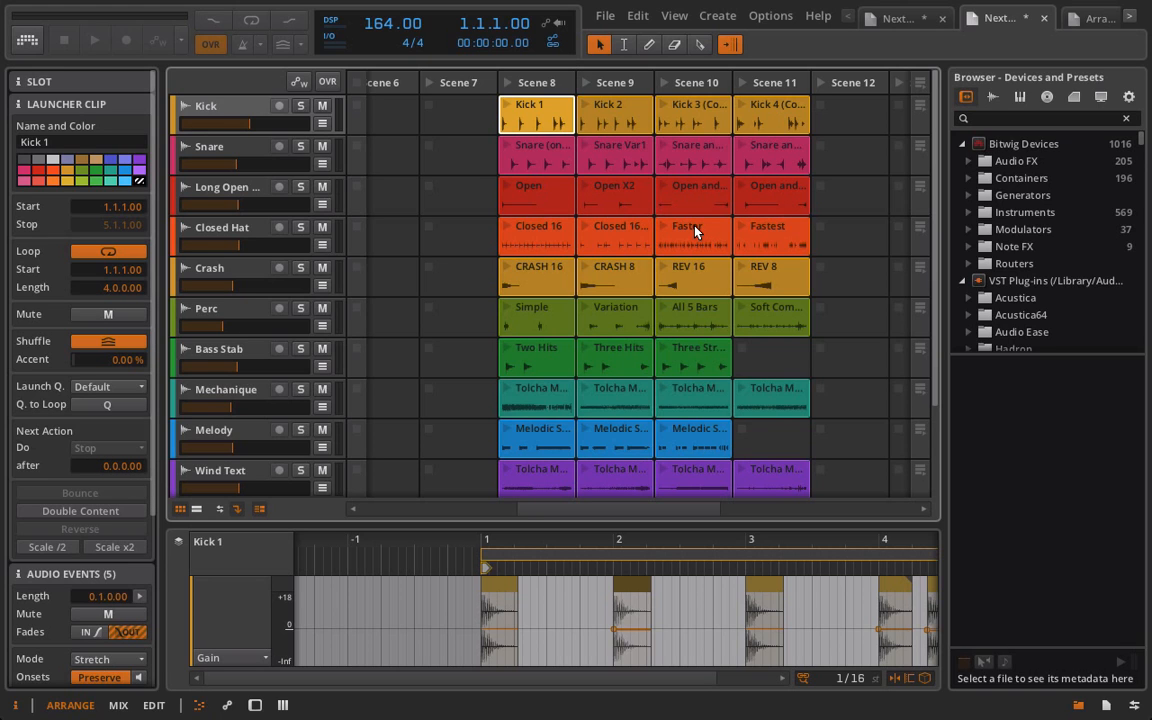
Switch to the third open project and compare the Kick 1 clips in Scenes 3 and 5, ending on the Scene 3 clip
click(1078, 18)
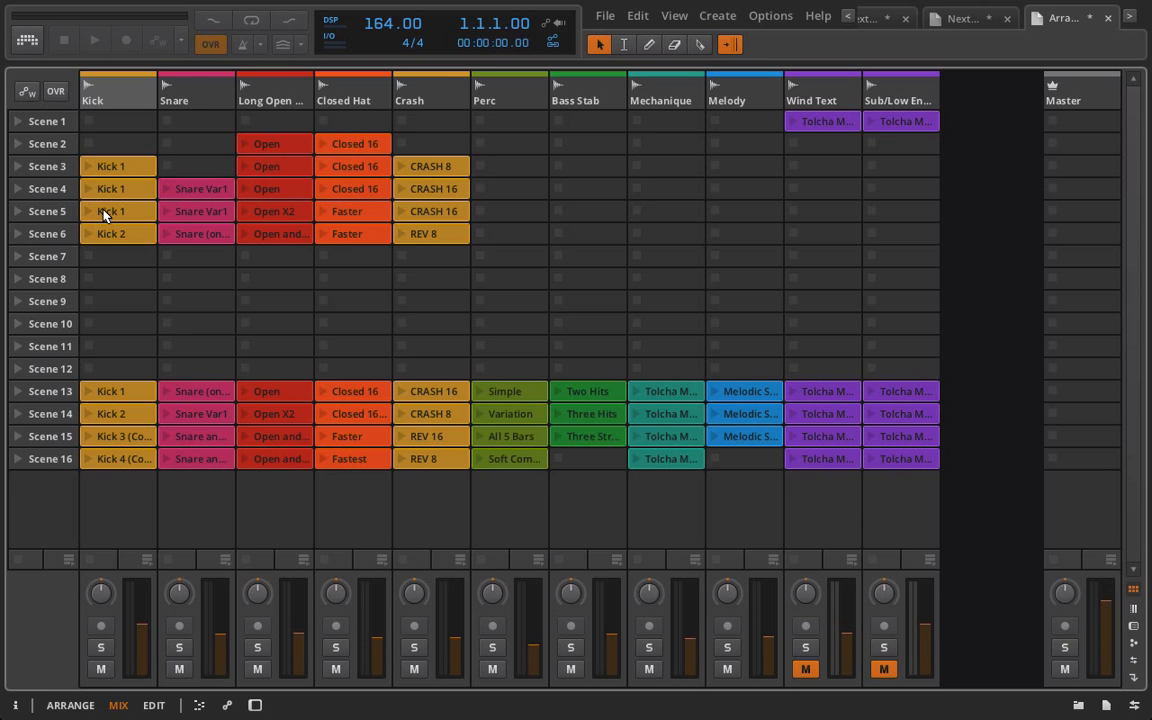
double_click(123, 171)
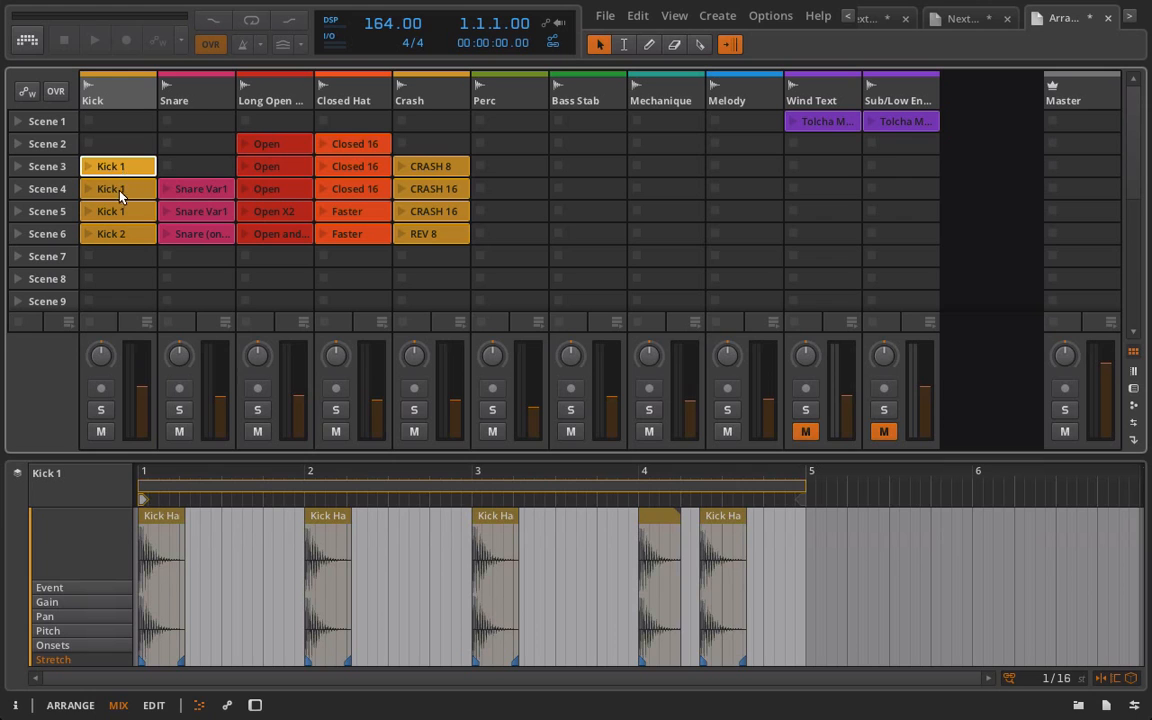
click(118, 212)
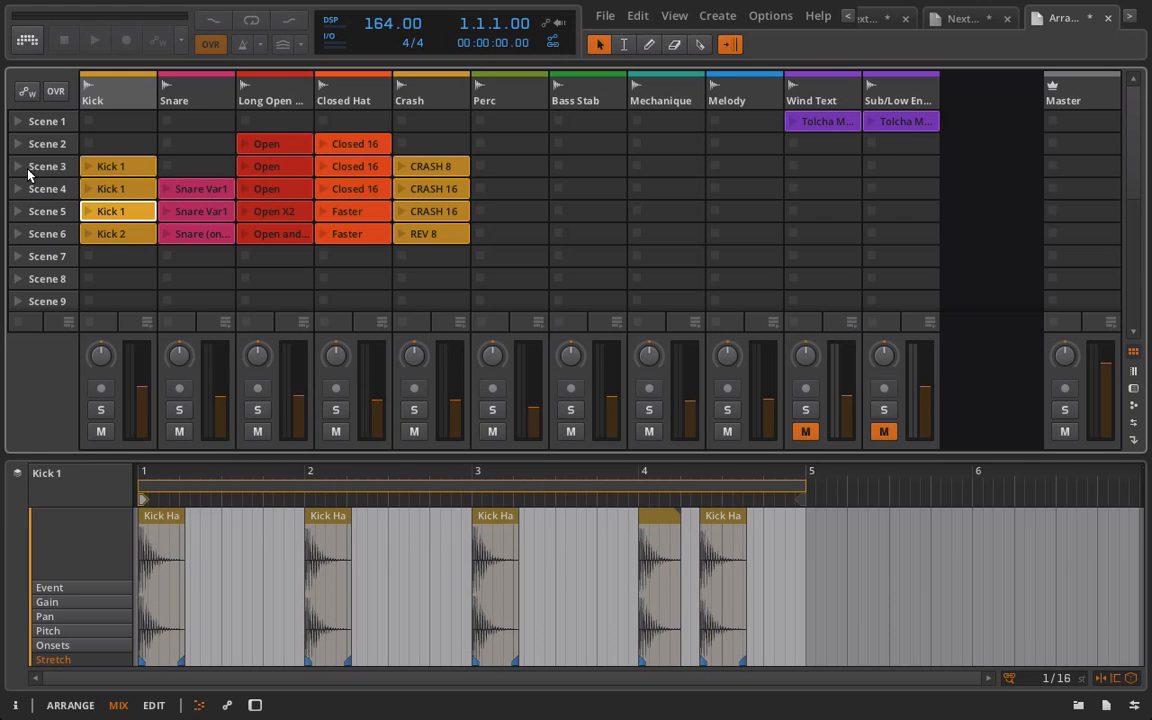
click(123, 171)
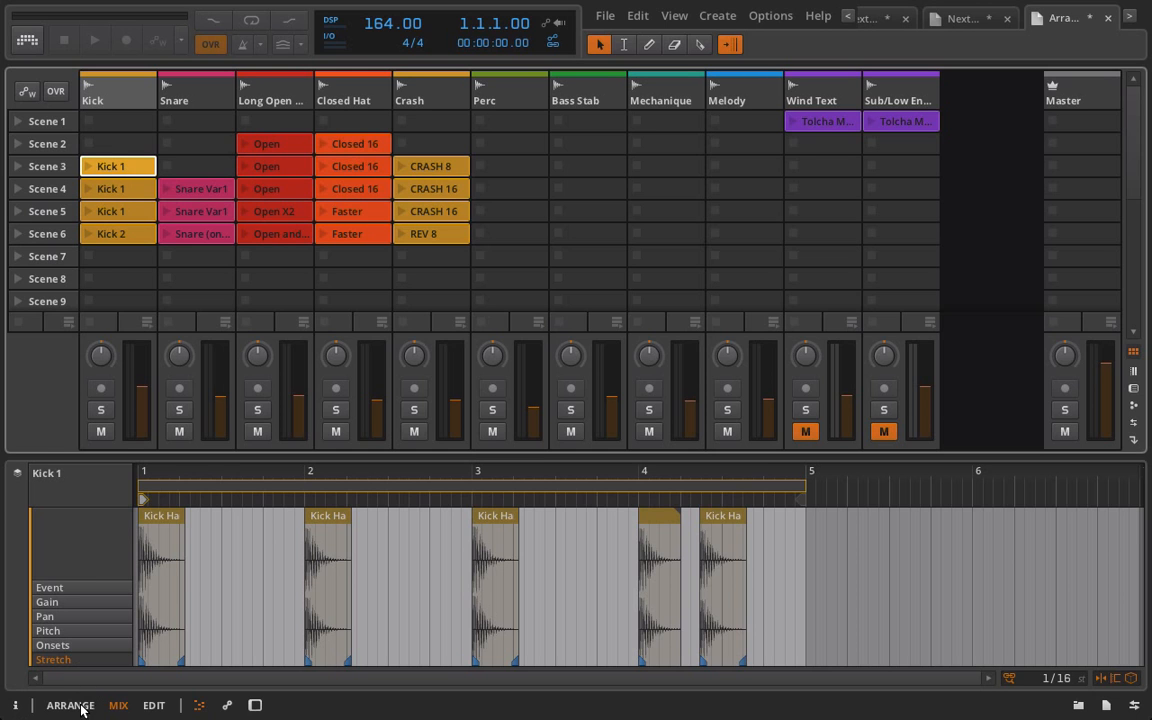
Set the next action of the Kick 1 clip in Scene 3 to Play Next after 4.0.0.00
click(16, 706)
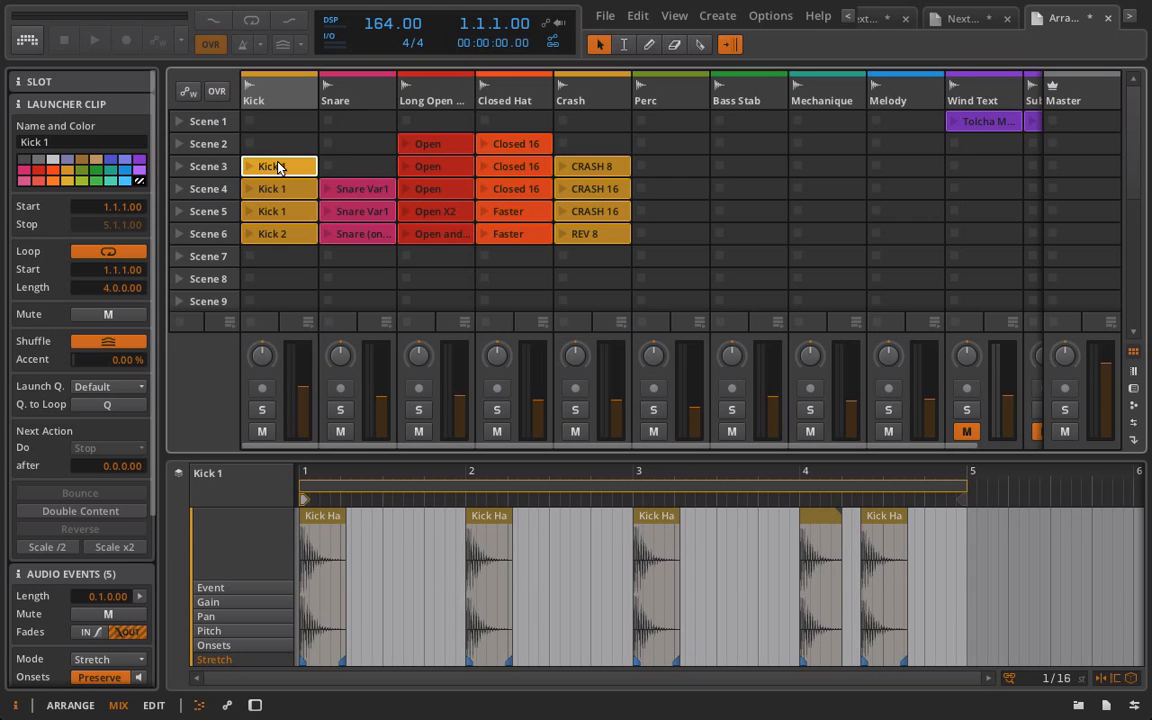
click(121, 449)
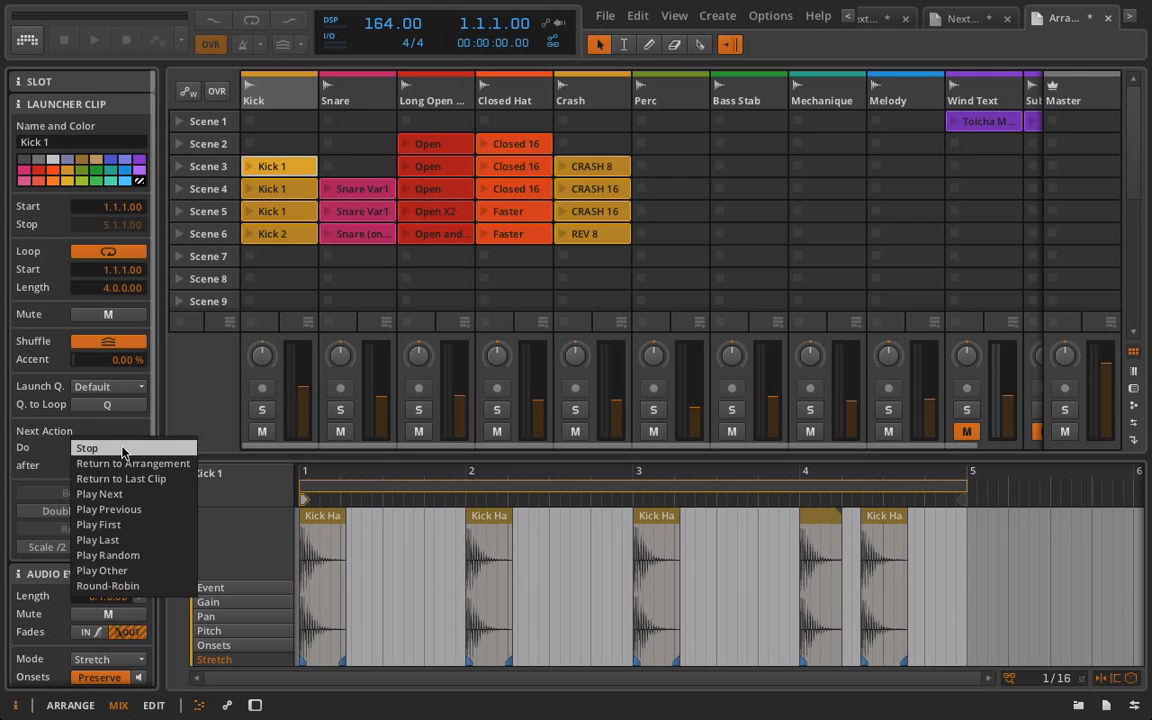
click(100, 494)
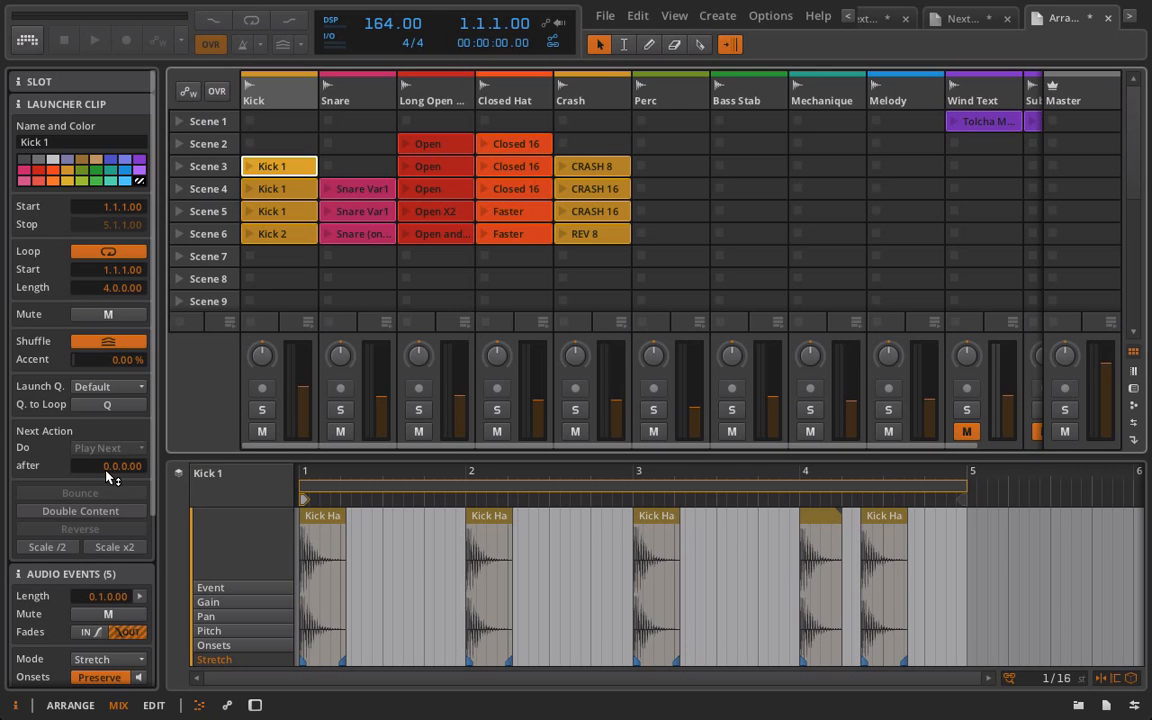
drag(106, 469, 106, 460)
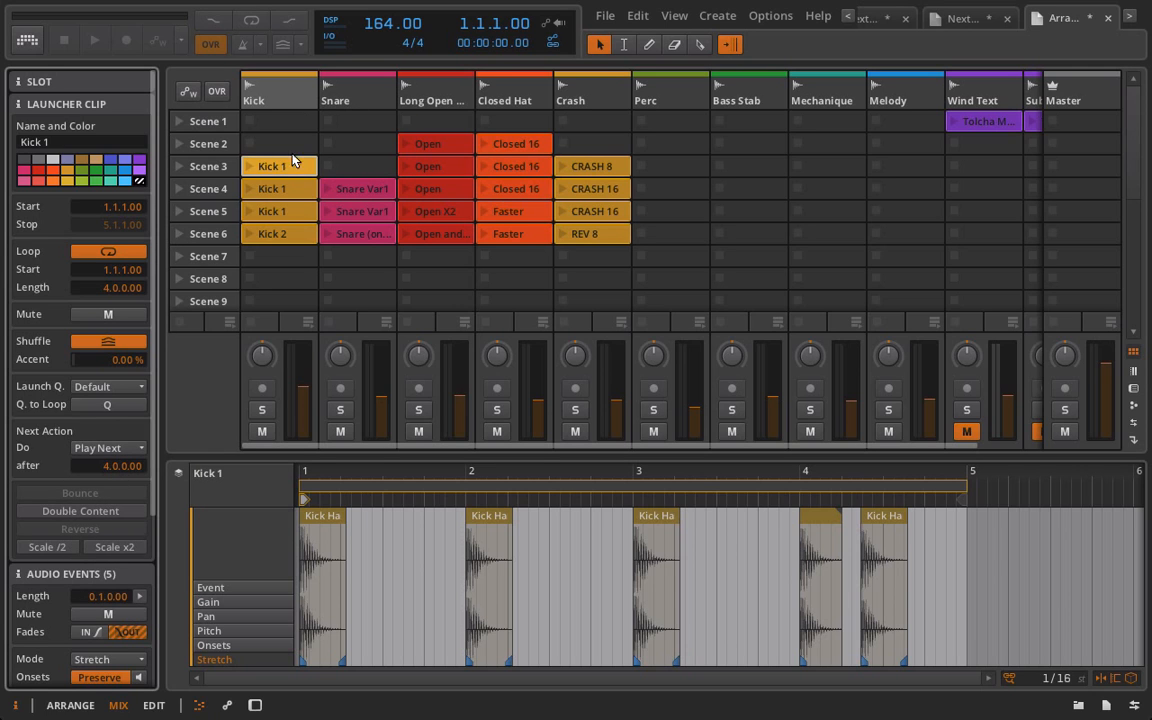
Give the Kick 1 clip in Scene 4 a Play Next action with a delay of several bars
click(277, 190)
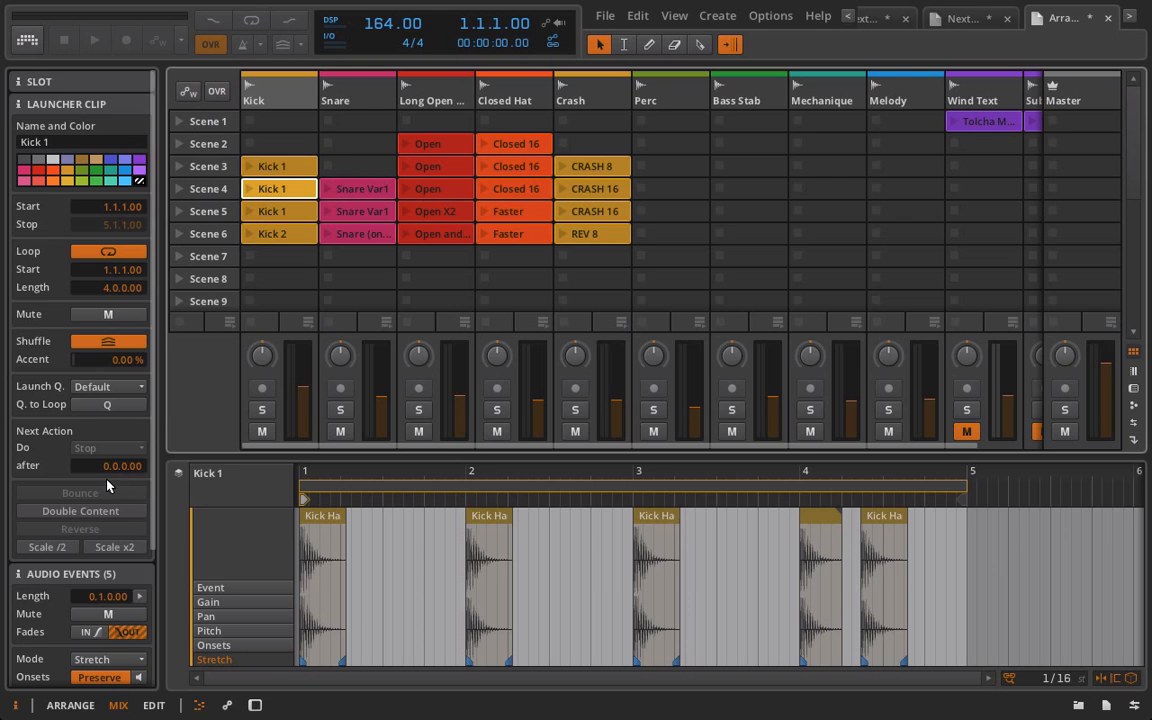
drag(110, 470, 110, 420)
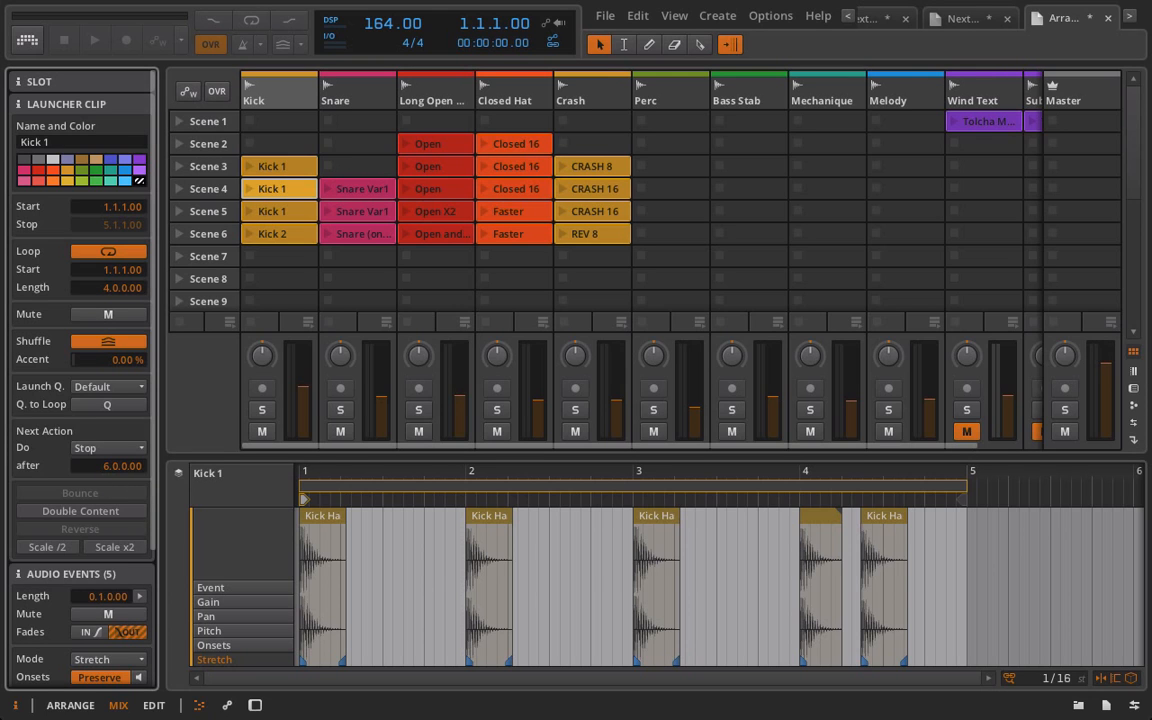
click(110, 450)
click(98, 495)
Set the next action of the Kick 1 clip in Scene 5 to Play Next after 4.0.0.00
click(274, 212)
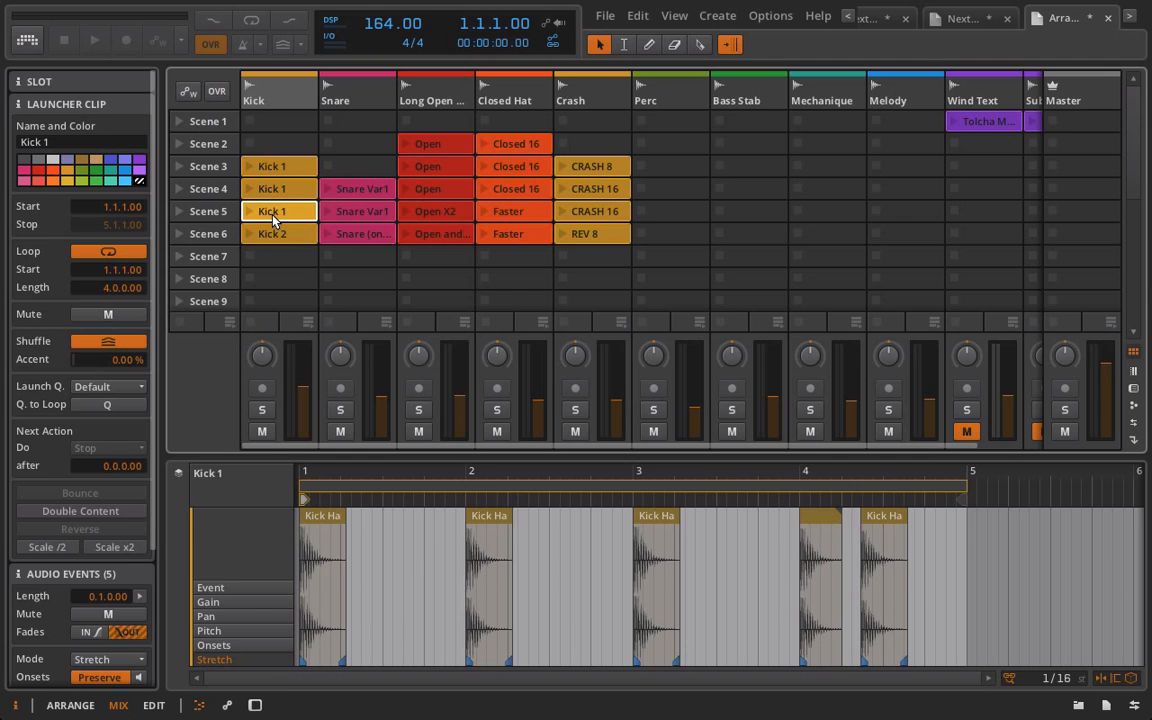
click(95, 449)
click(99, 494)
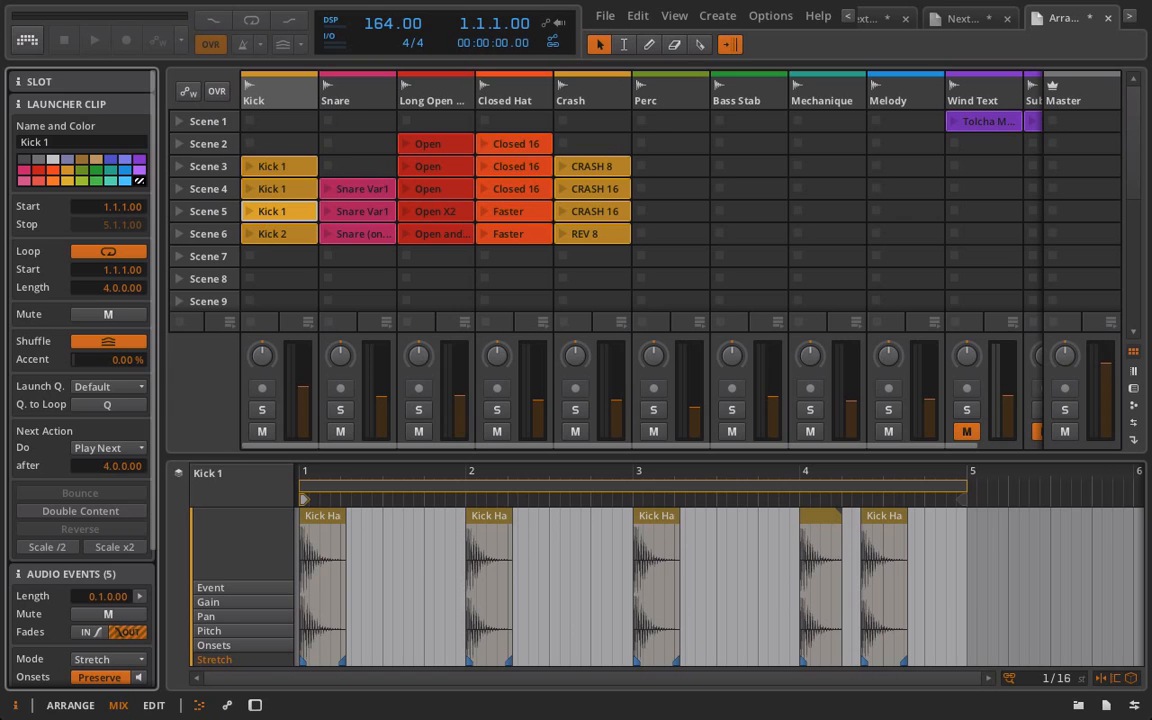
Set the next action of the Kick 2 clip in Scene 6 to Play First after 16.0.0.00
click(270, 234)
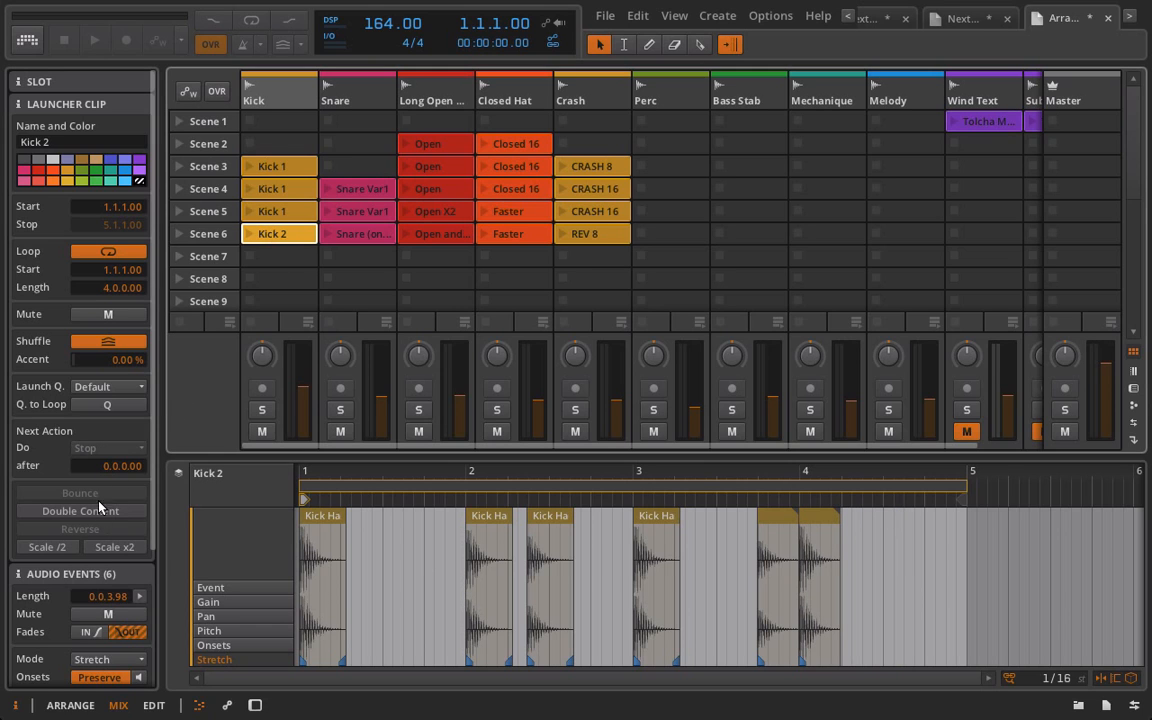
click(100, 448)
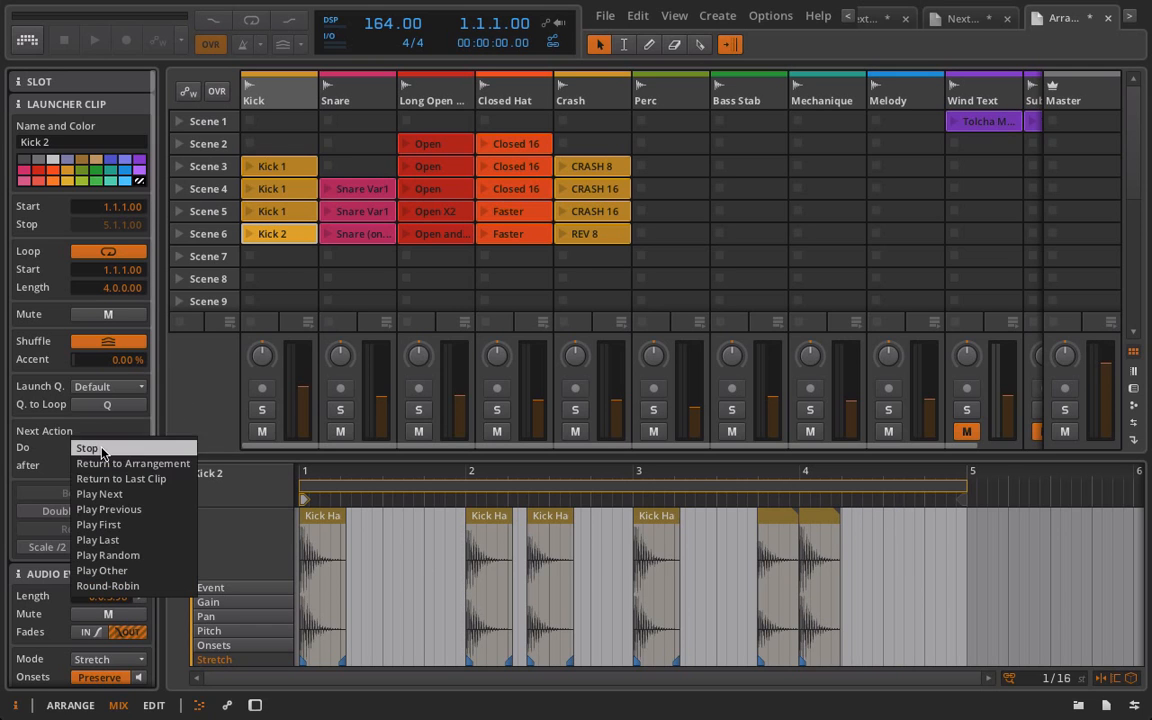
click(92, 524)
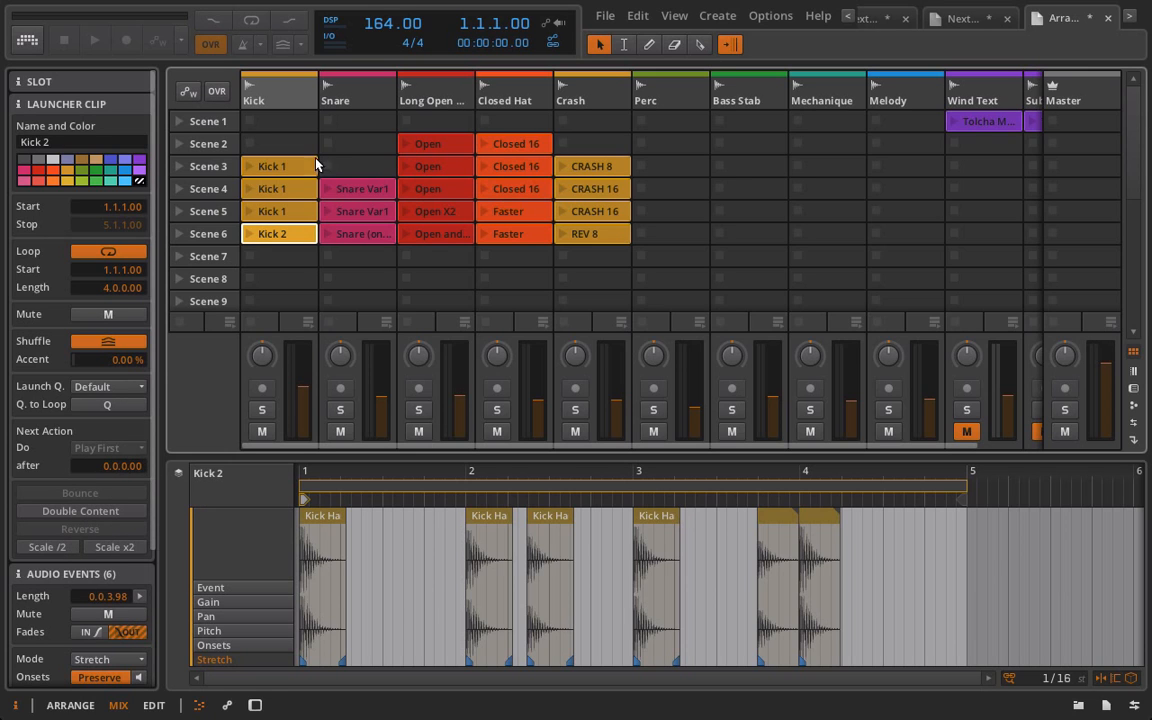
drag(105, 466, 105, 426)
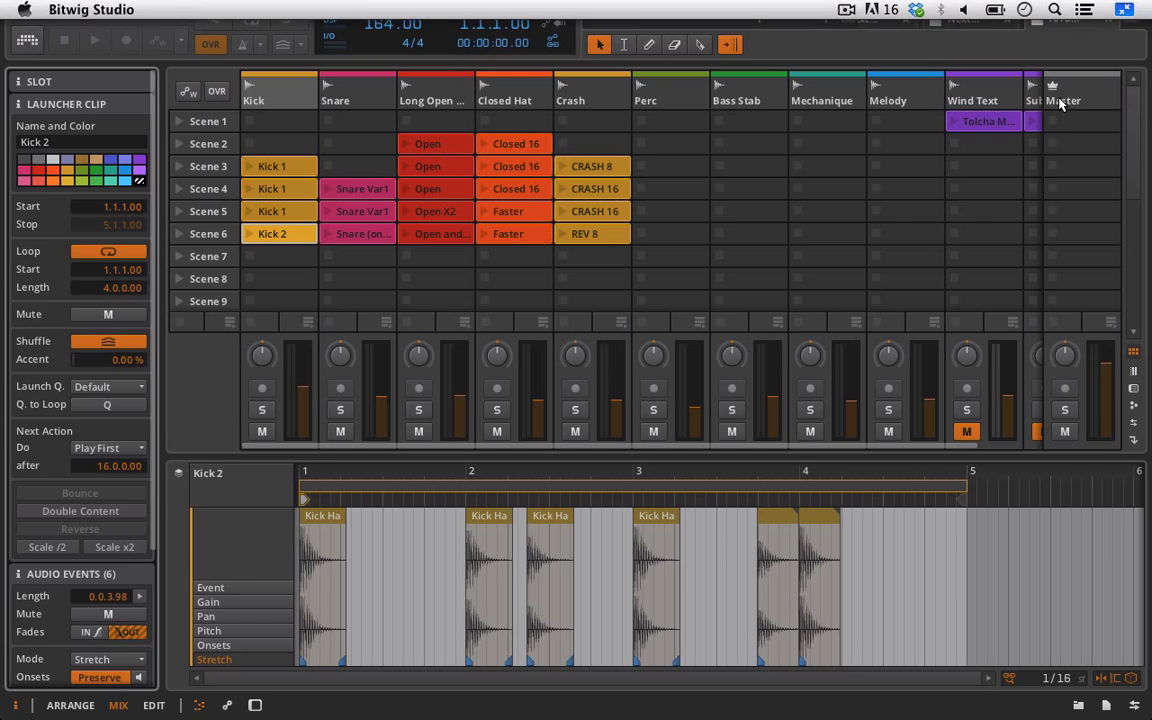
Switch to the open project whose name starts with "Rand" and activate its audio engine
click(1130, 18)
click(1050, 18)
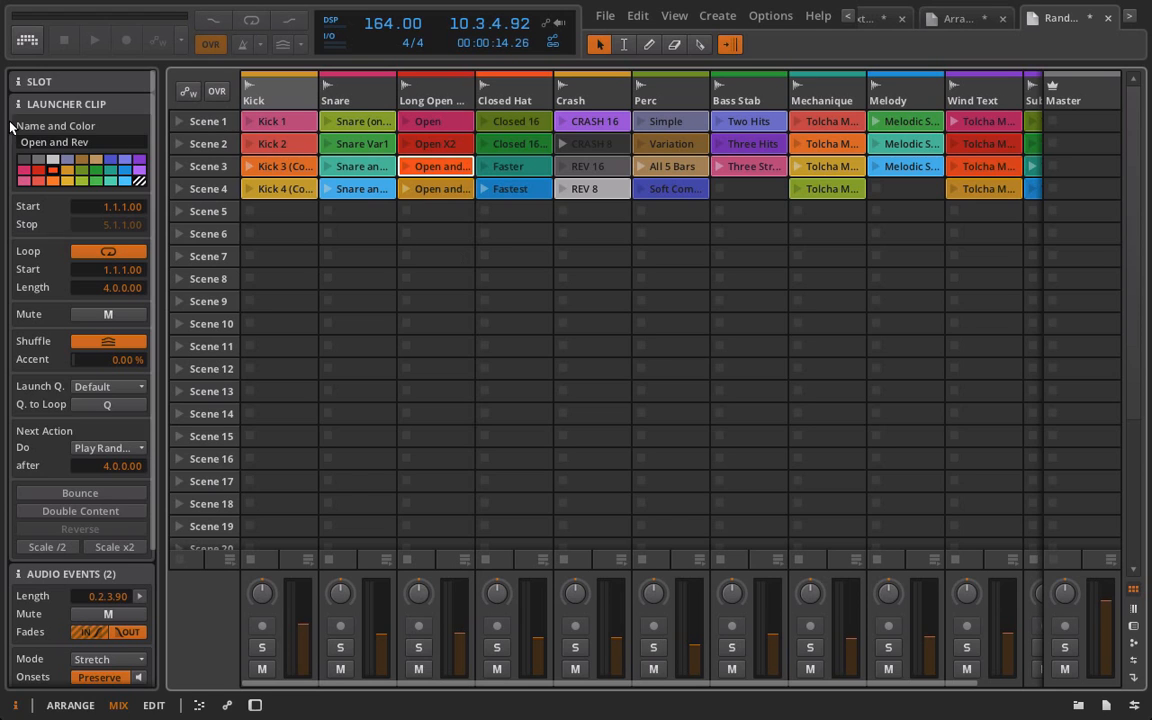
click(23, 46)
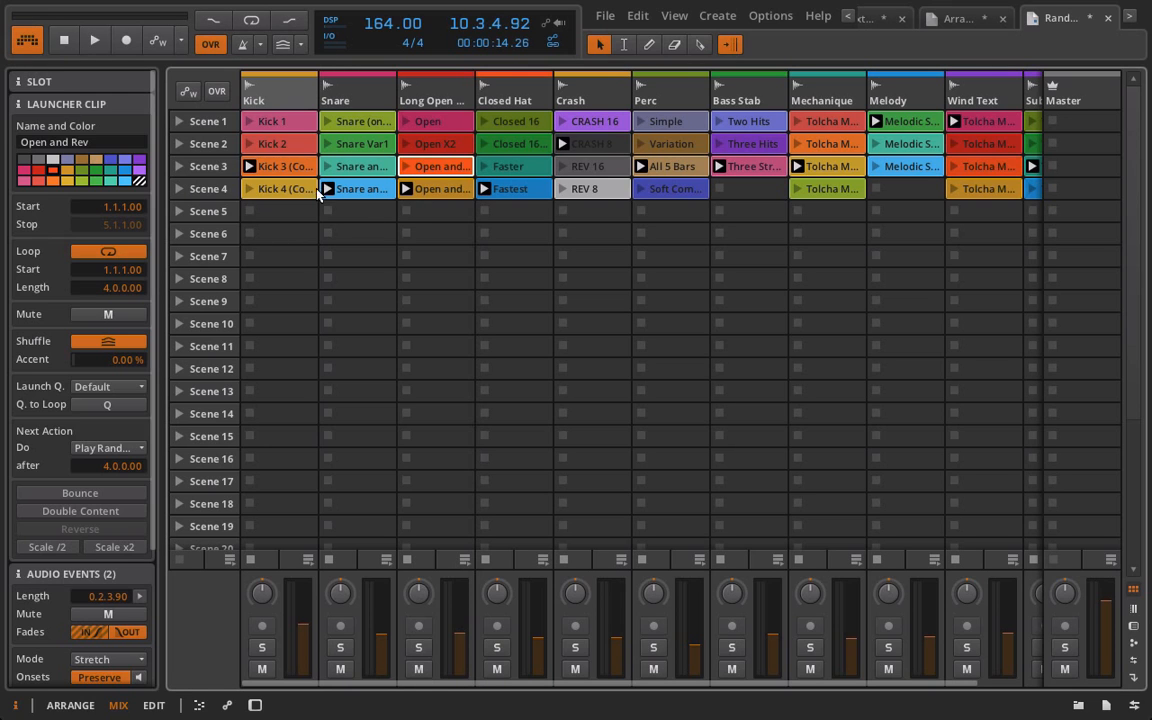
Inspect the next action settings of the Kick, Snare and Long Open clips, and look across the remaining tracks
click(289, 127)
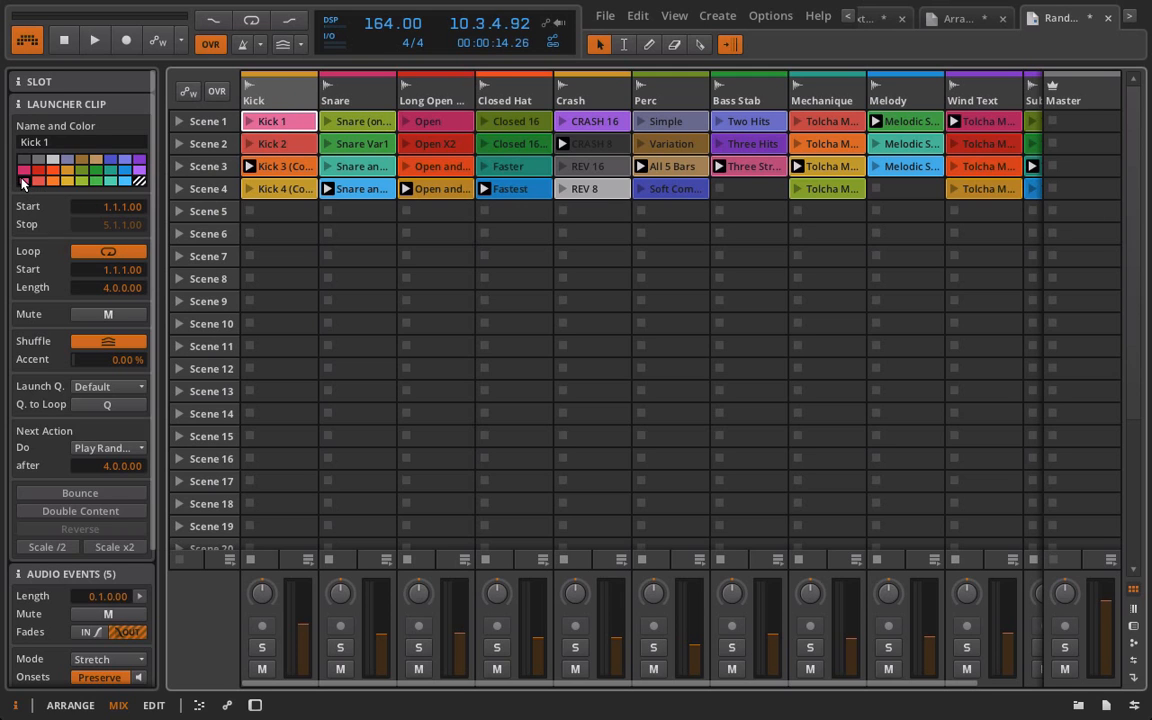
click(245, 142)
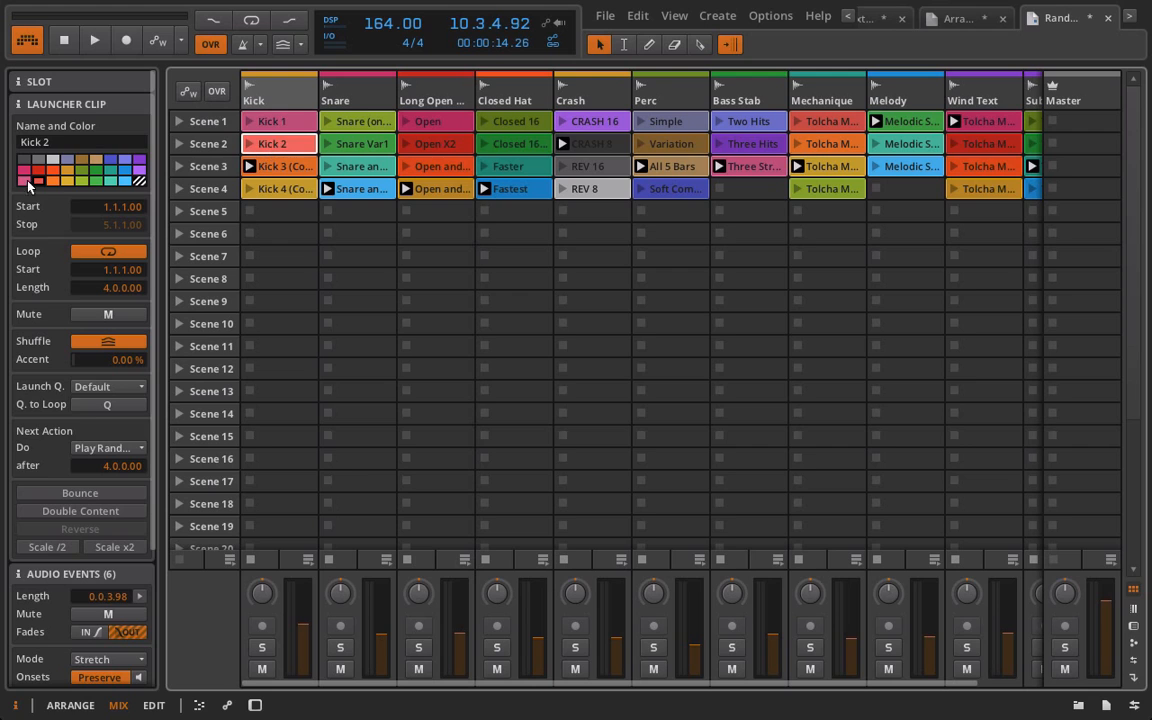
click(285, 167)
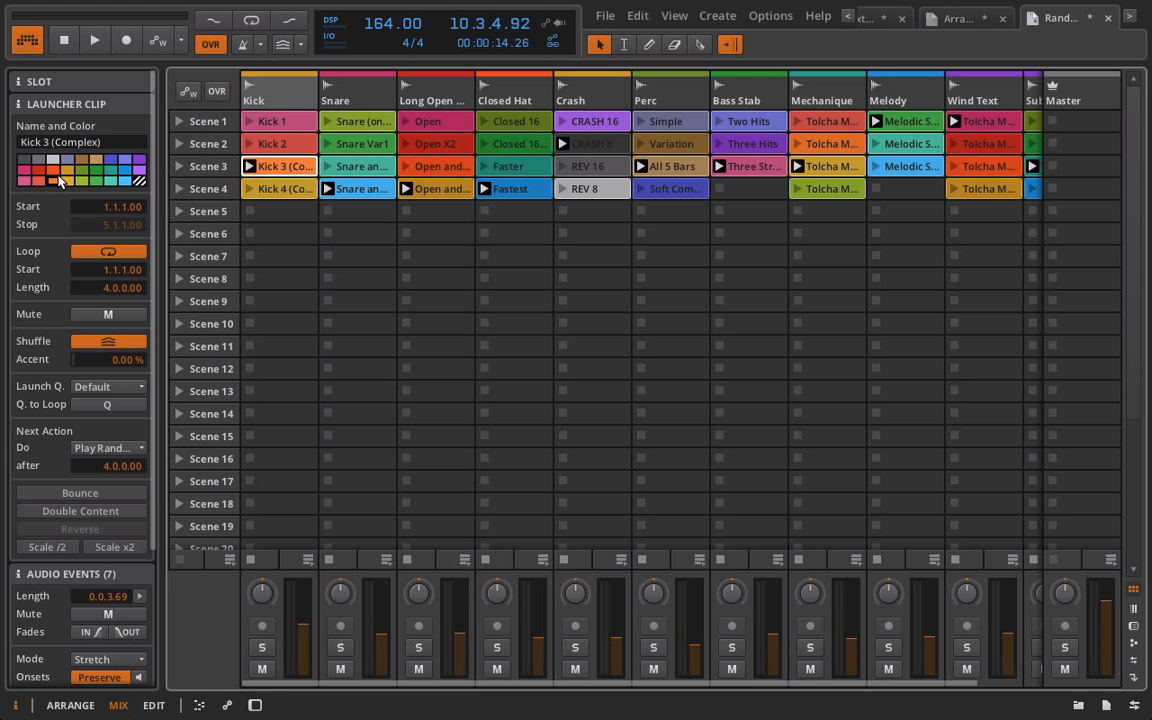
click(288, 186)
click(374, 121)
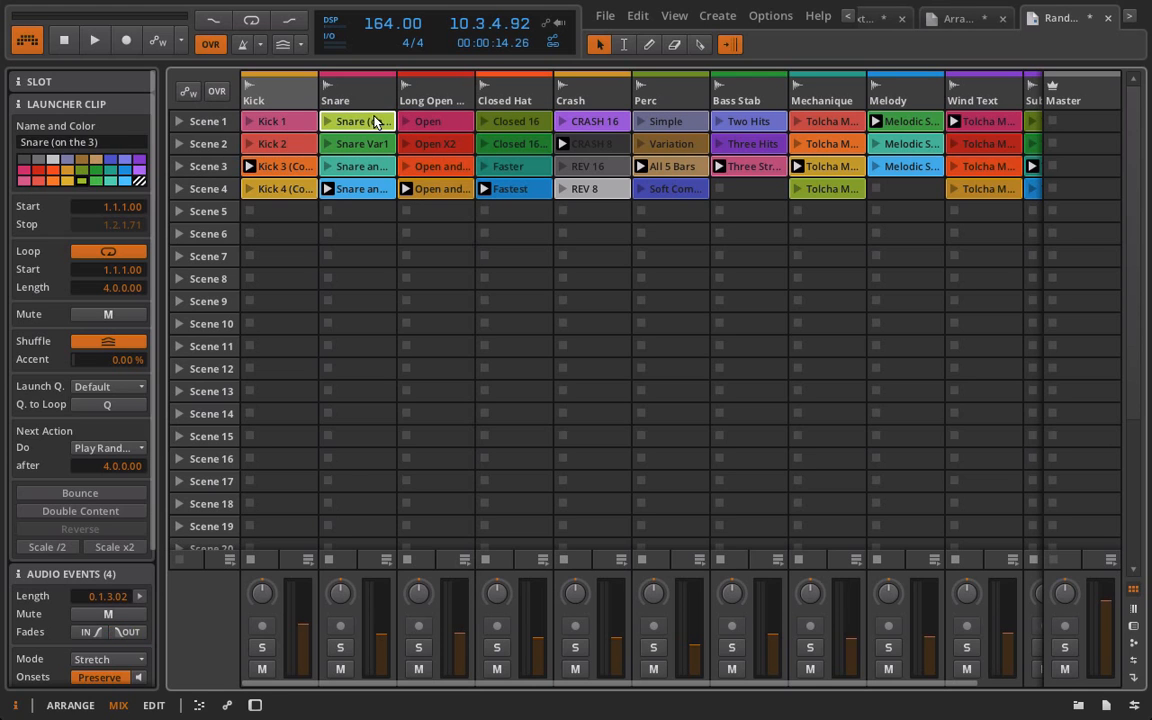
key(Down)
key(Down)
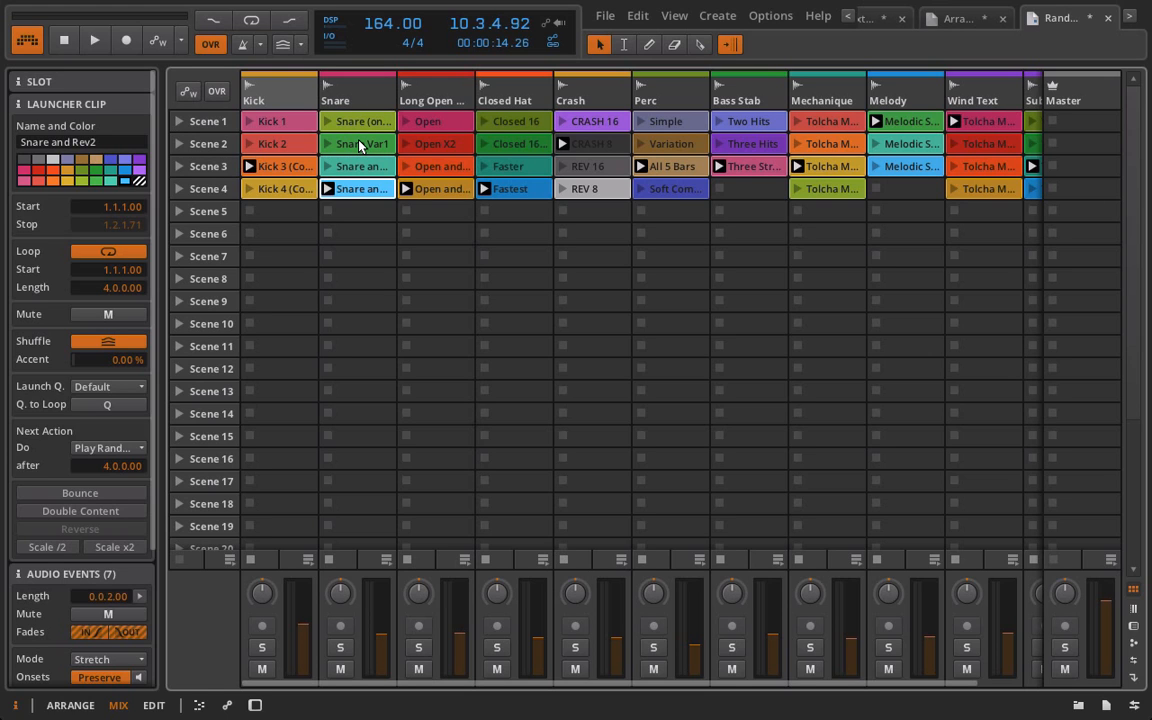
key(Right)
key(Up)
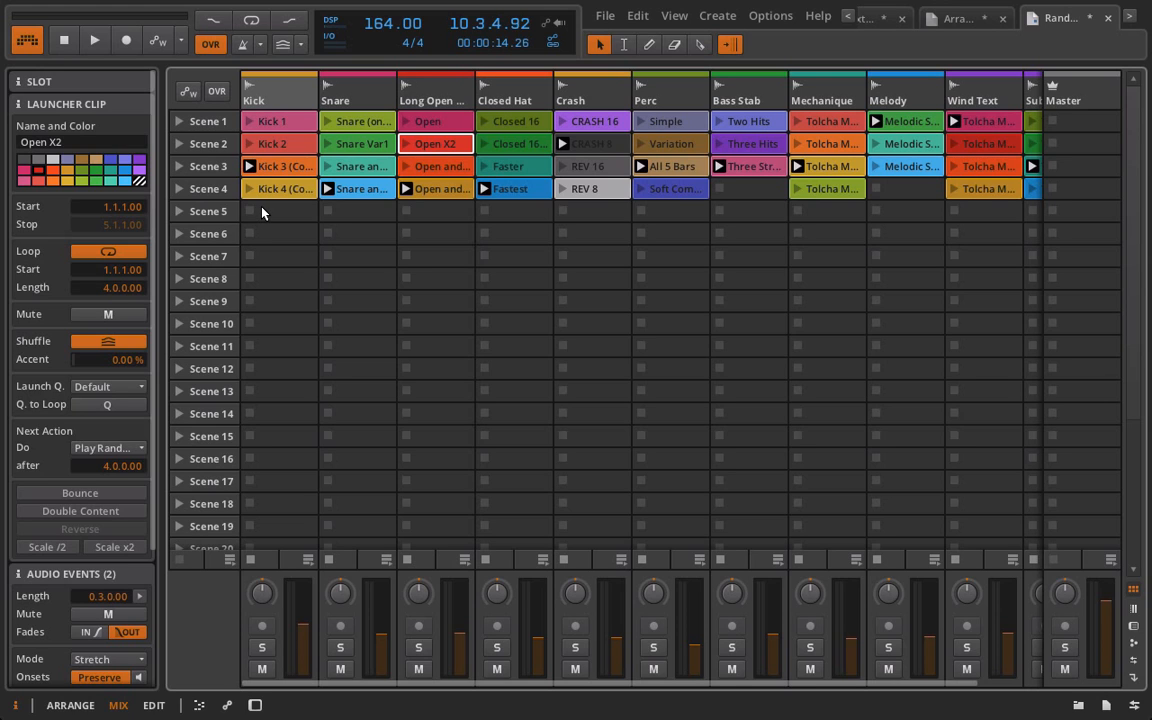
scroll(1030, 172, right, 2)
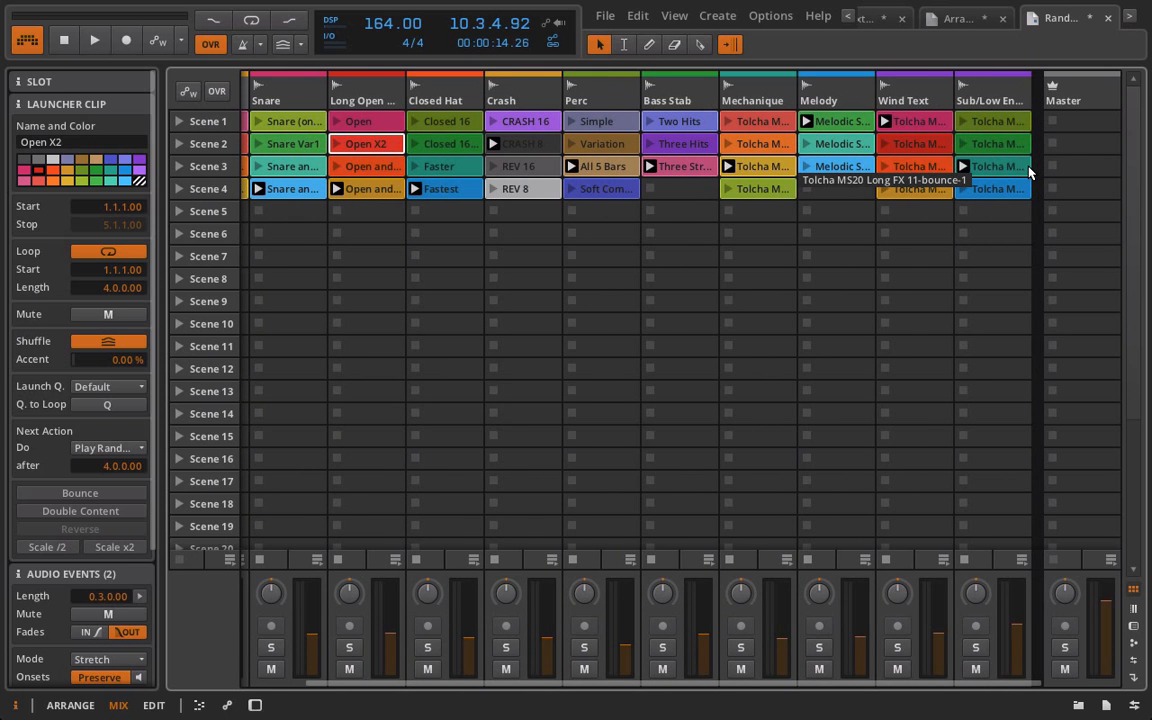
scroll(590, 226, left, 2)
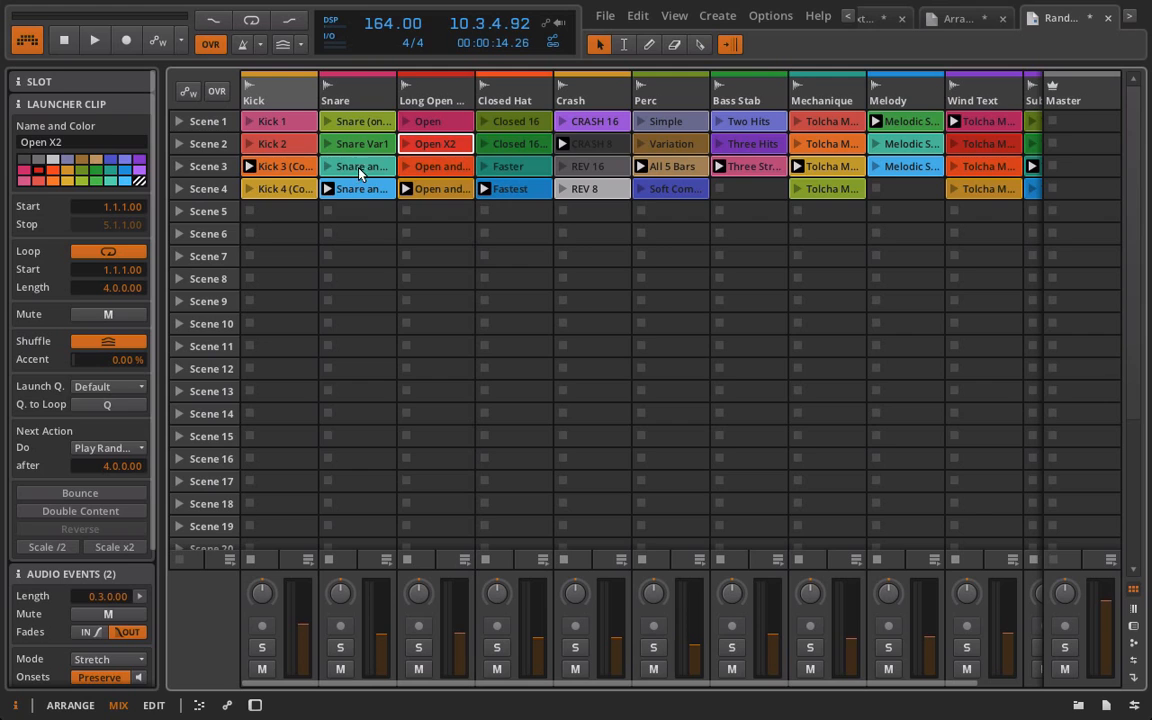
Launch Kick 1, Snare Var1, the Scene 3 Long Open clip, Closed 16 and REV 16
click(250, 121)
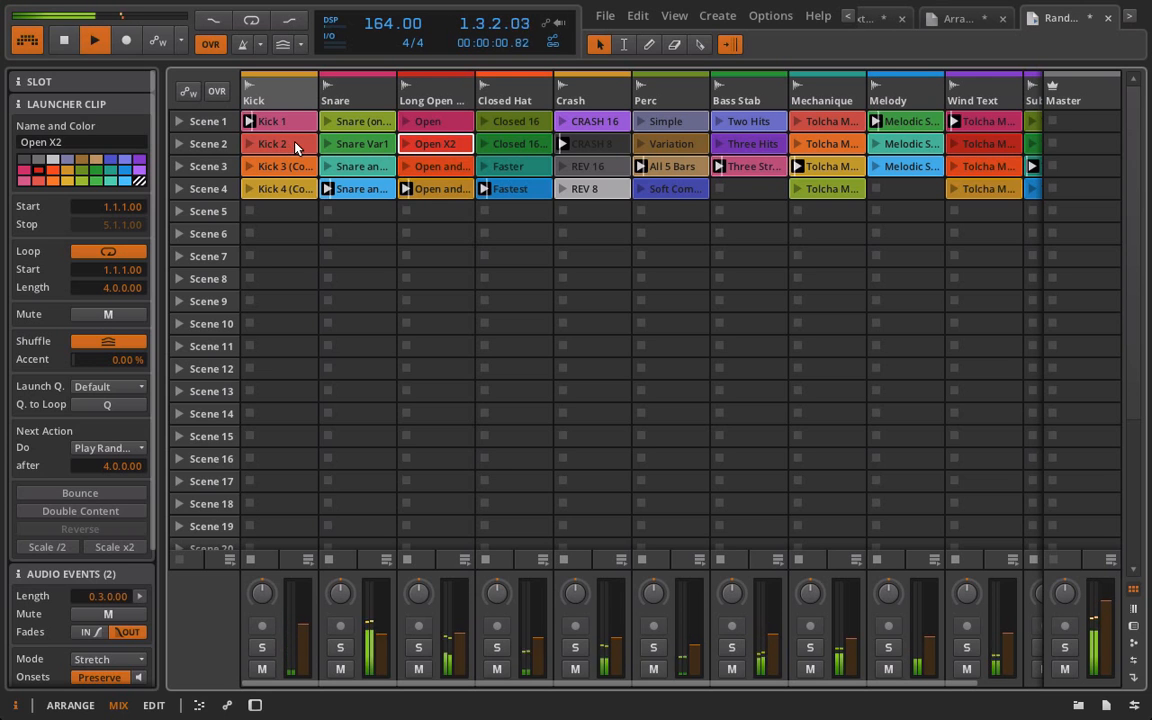
click(326, 144)
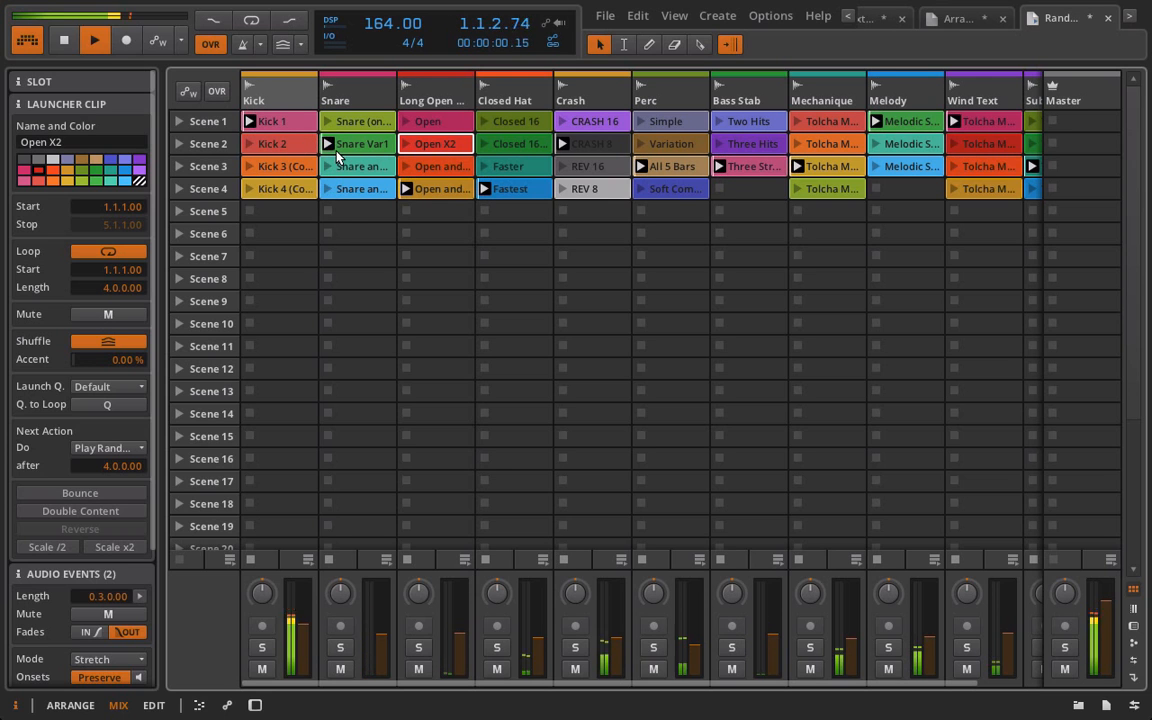
click(409, 167)
click(485, 121)
click(563, 166)
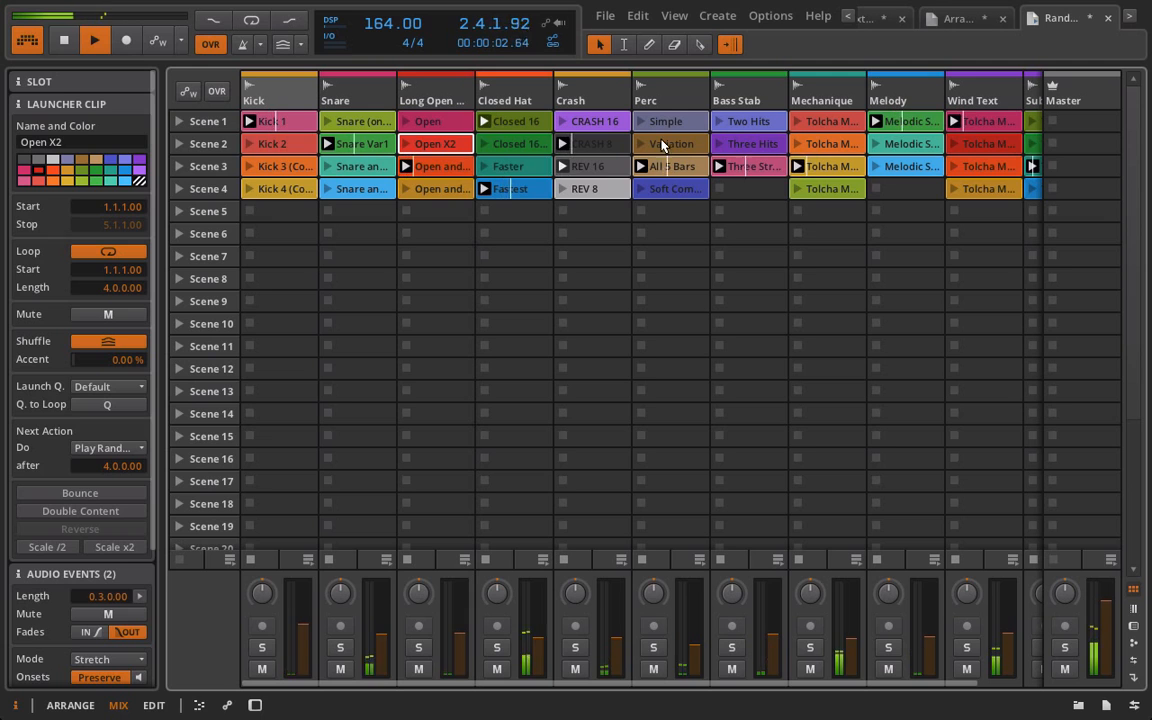
Launch Simple, Three Hits, the Scene 2 Mechanique clip, the Scene 3 Melody clip and the Scene 2 Wind Text clip
click(641, 122)
click(718, 144)
click(797, 144)
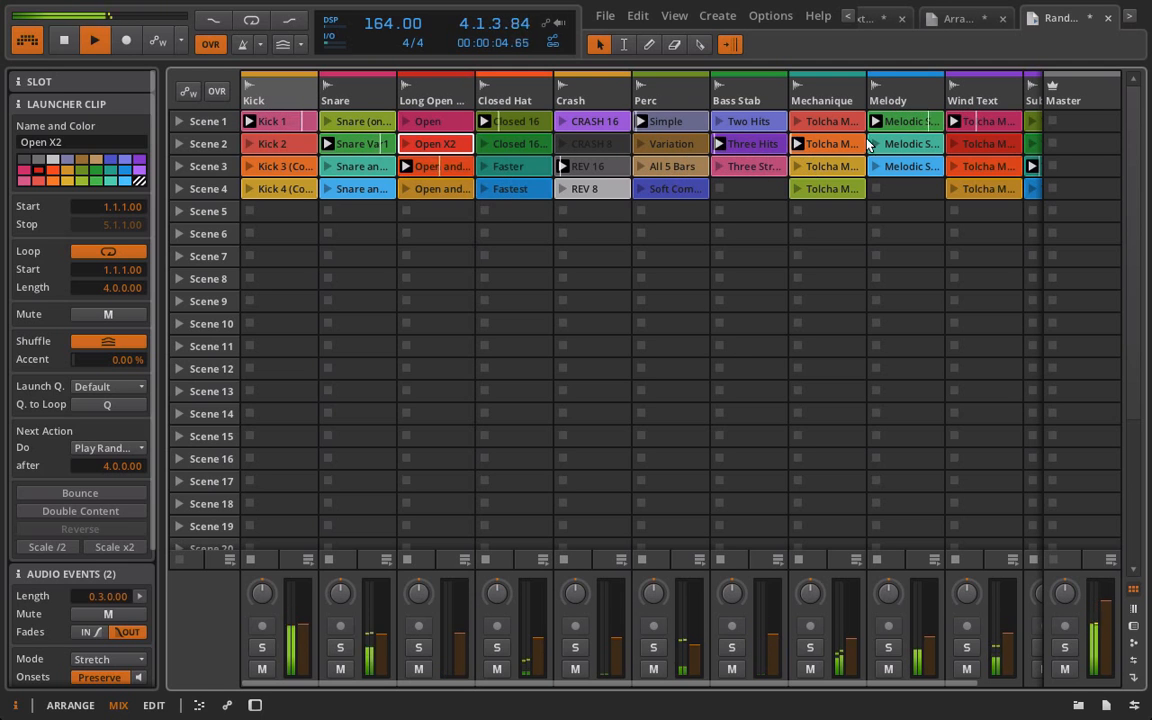
click(876, 166)
click(954, 143)
Launch the Scene 1 clip on the Sub/Low track and stop playback after listening to the mix
scroll(1004, 180, right, 3)
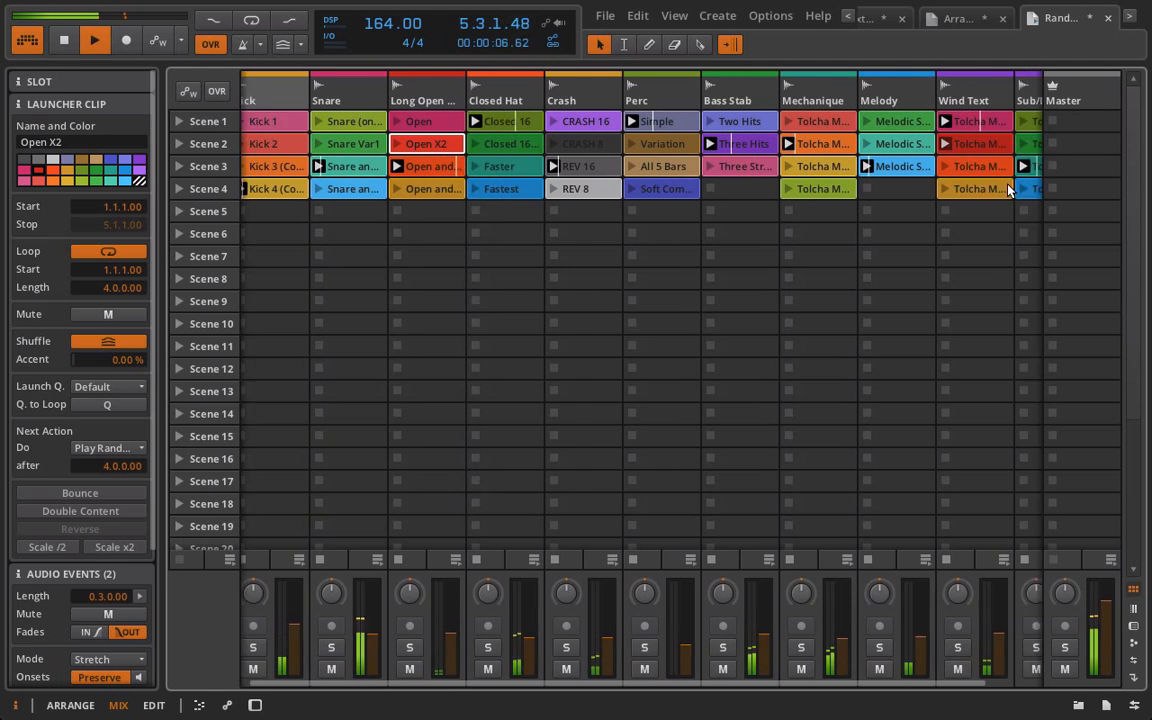
right_click(959, 118)
click(951, 118)
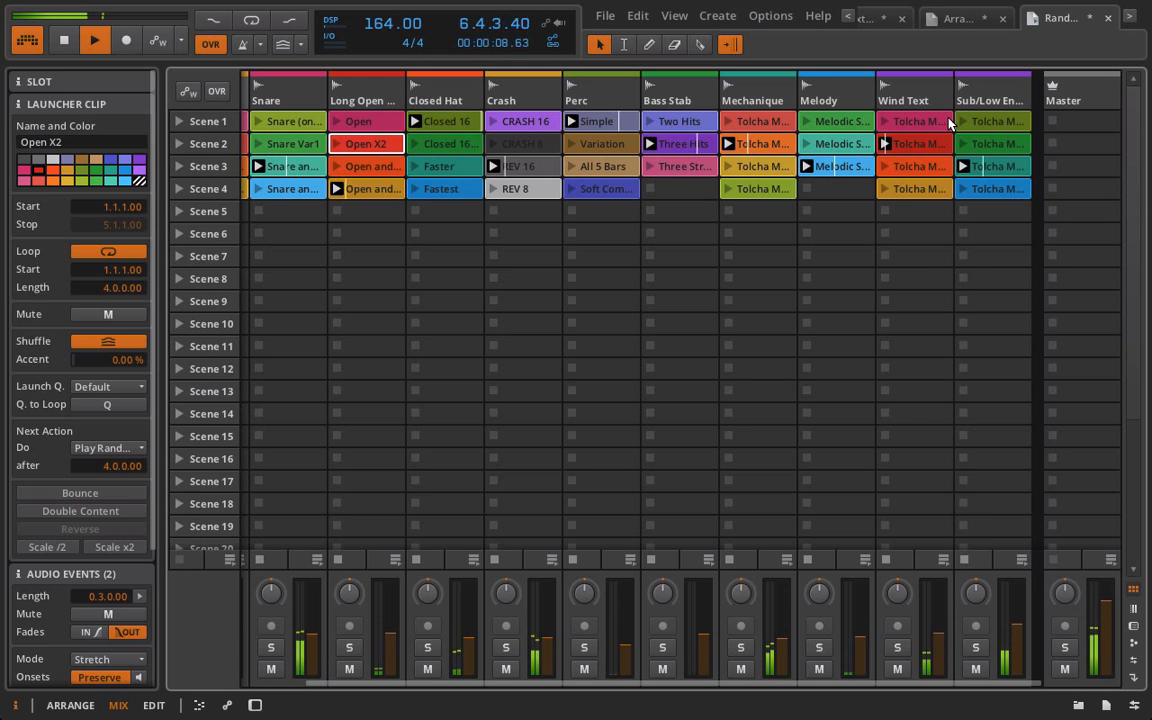
click(963, 122)
scroll(575, 328, left, 1)
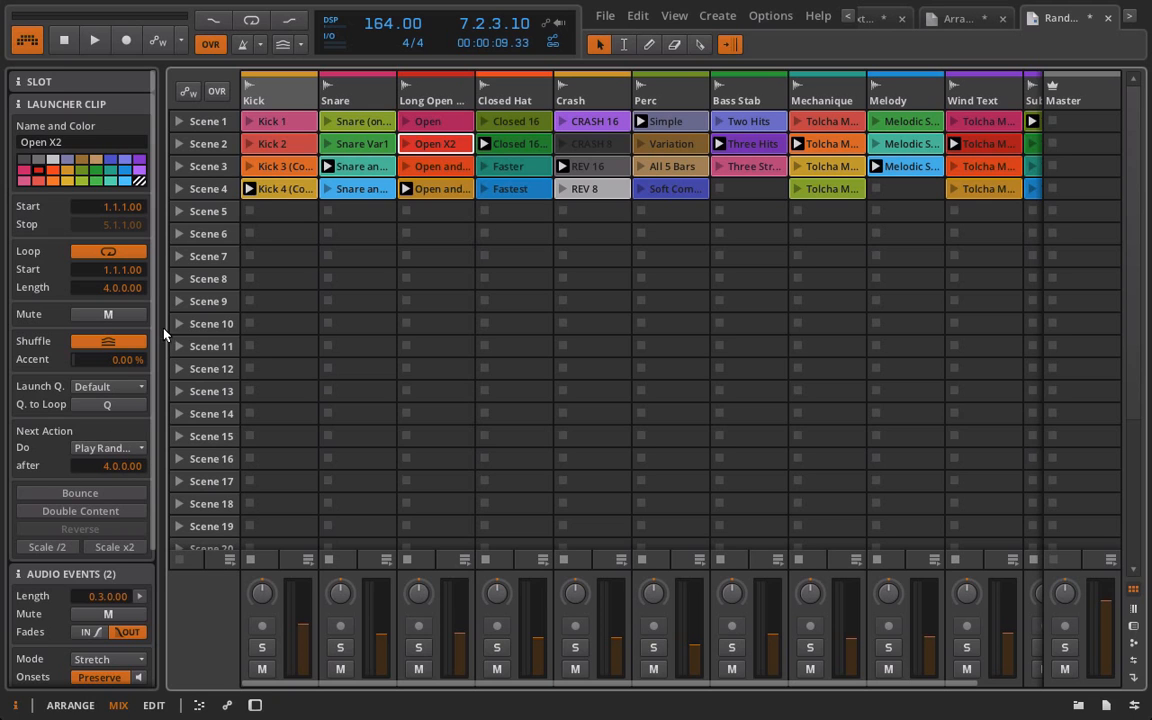
Compare the Kick 1 clip's waveform and next action delay with those of the Scene 1 clip on the Sub/Low track
click(267, 120)
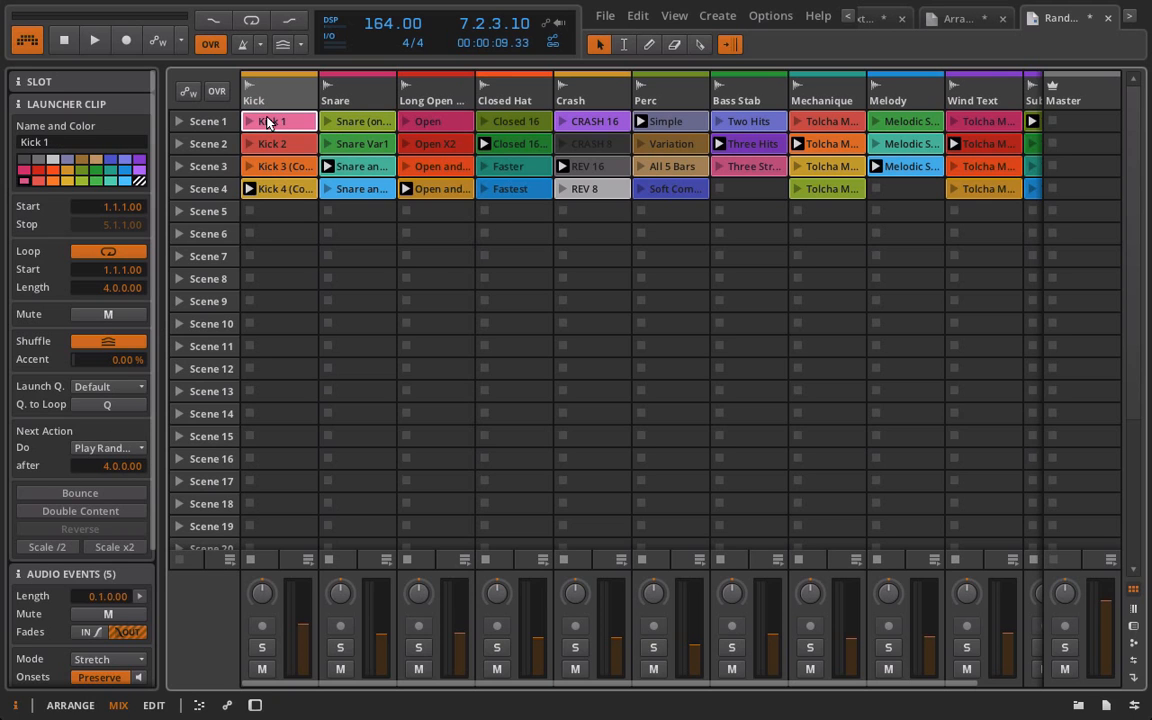
double_click(278, 122)
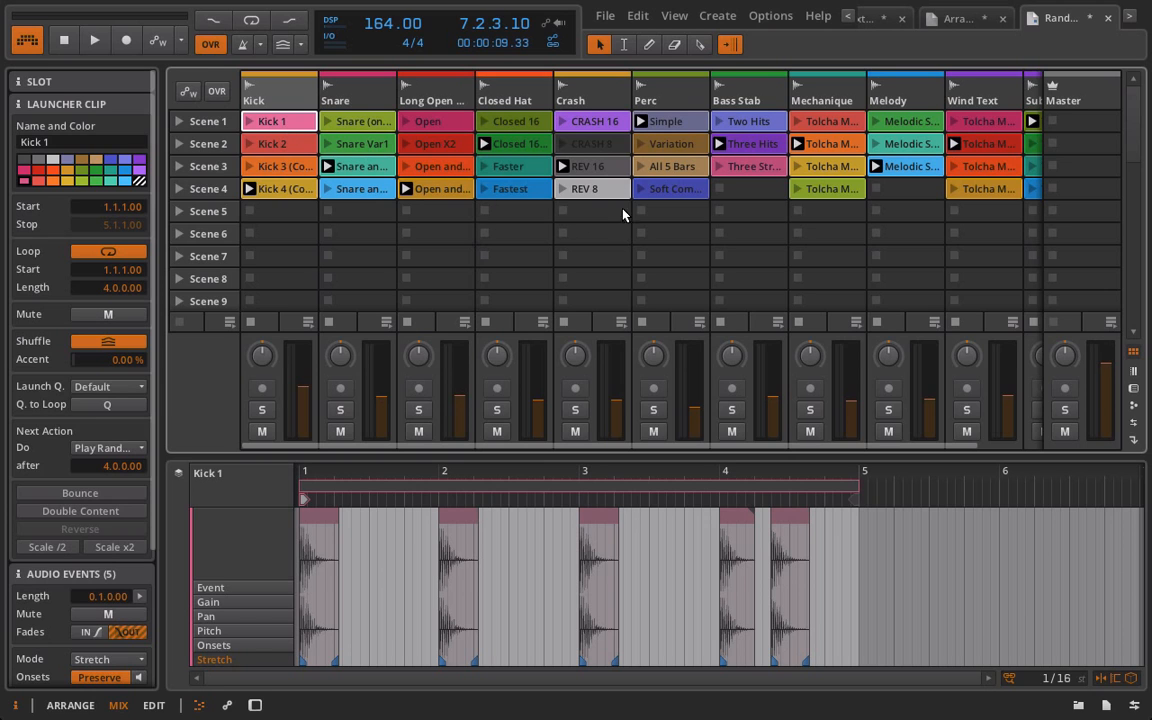
scroll(960, 150, right, 2)
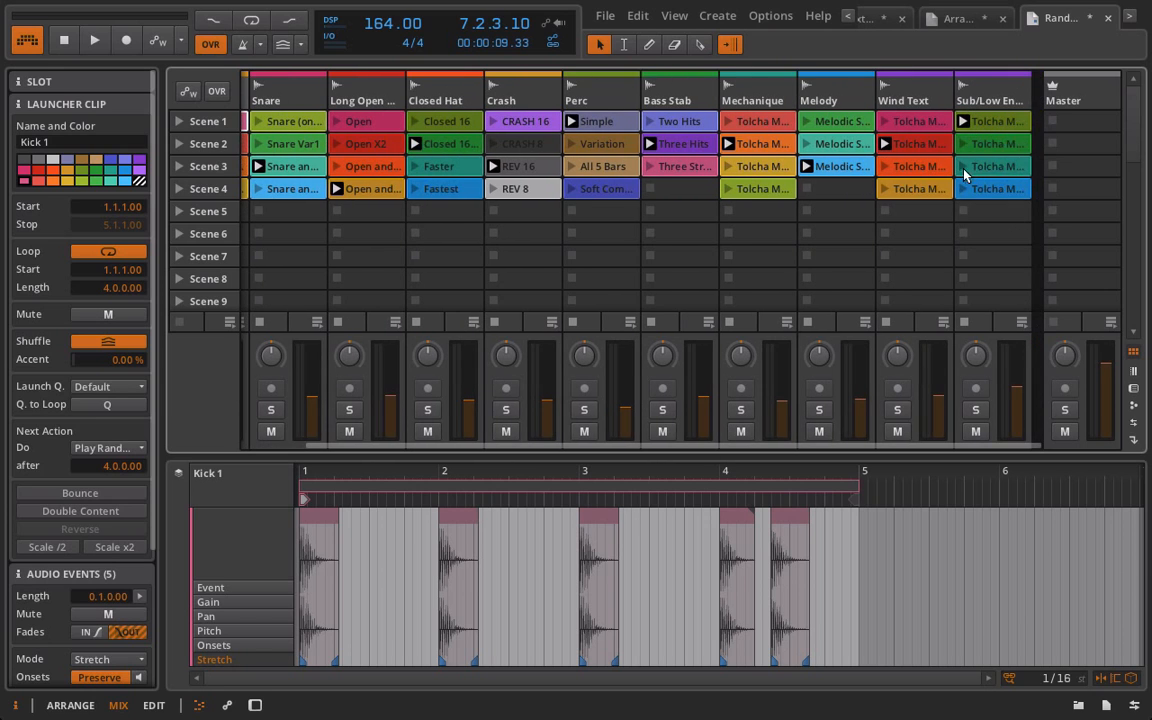
click(1012, 121)
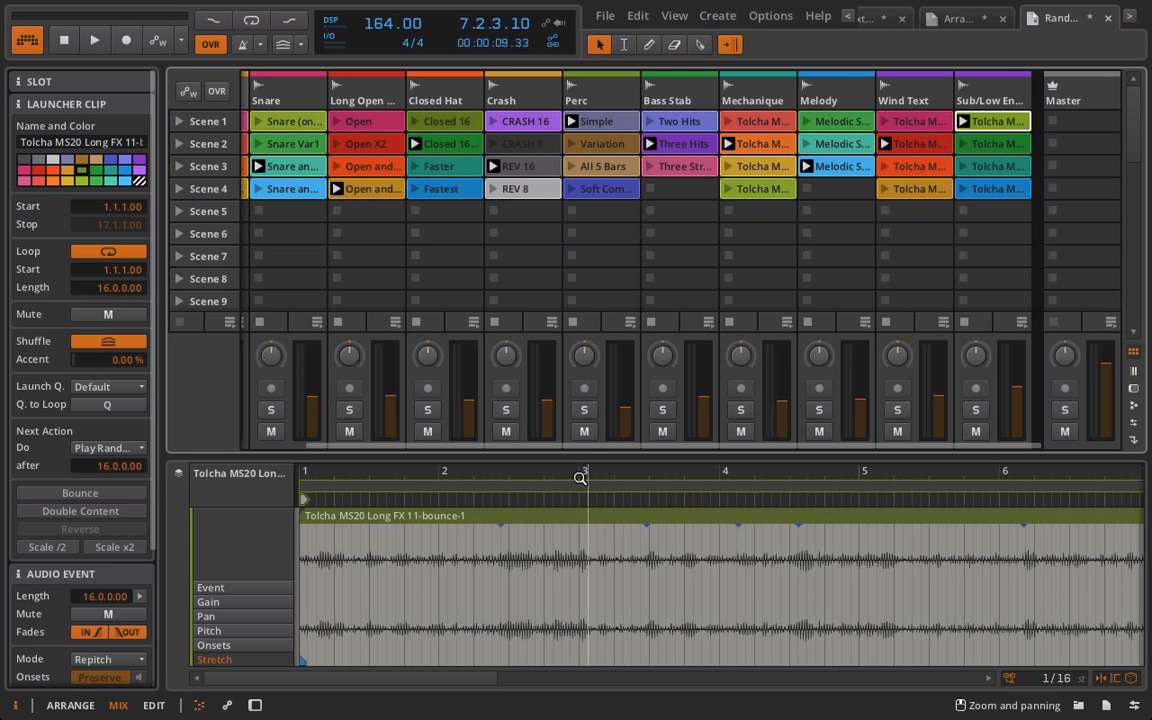
drag(580, 478, 625, 623)
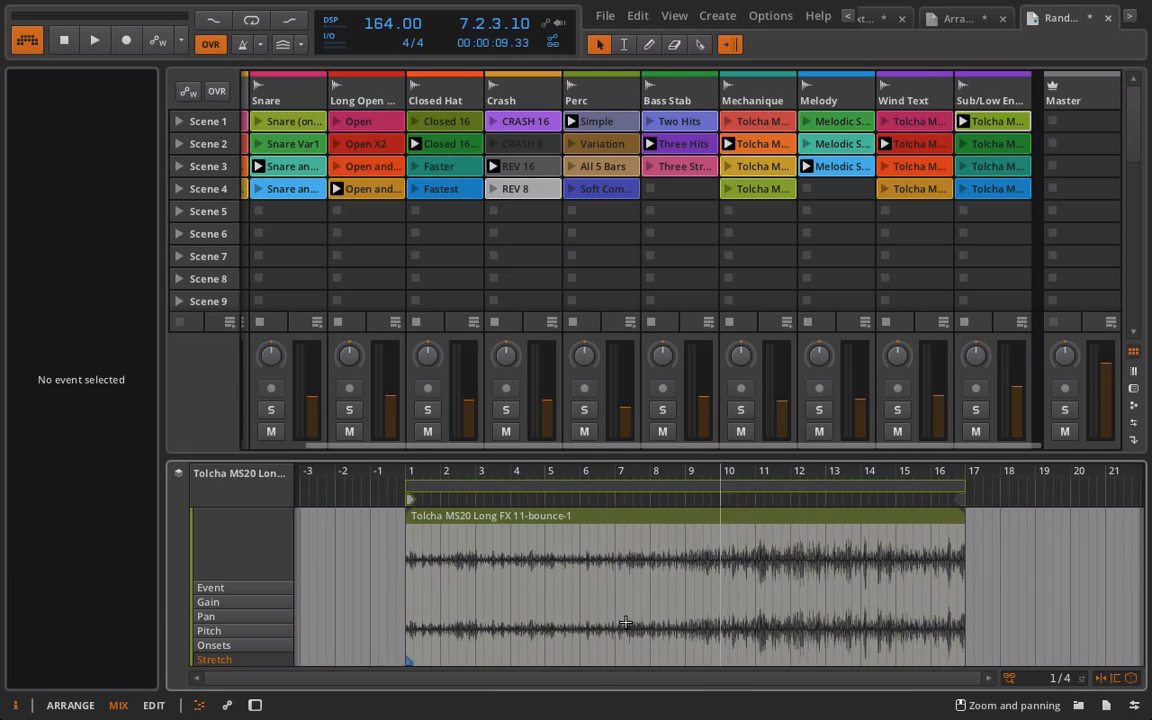
click(993, 121)
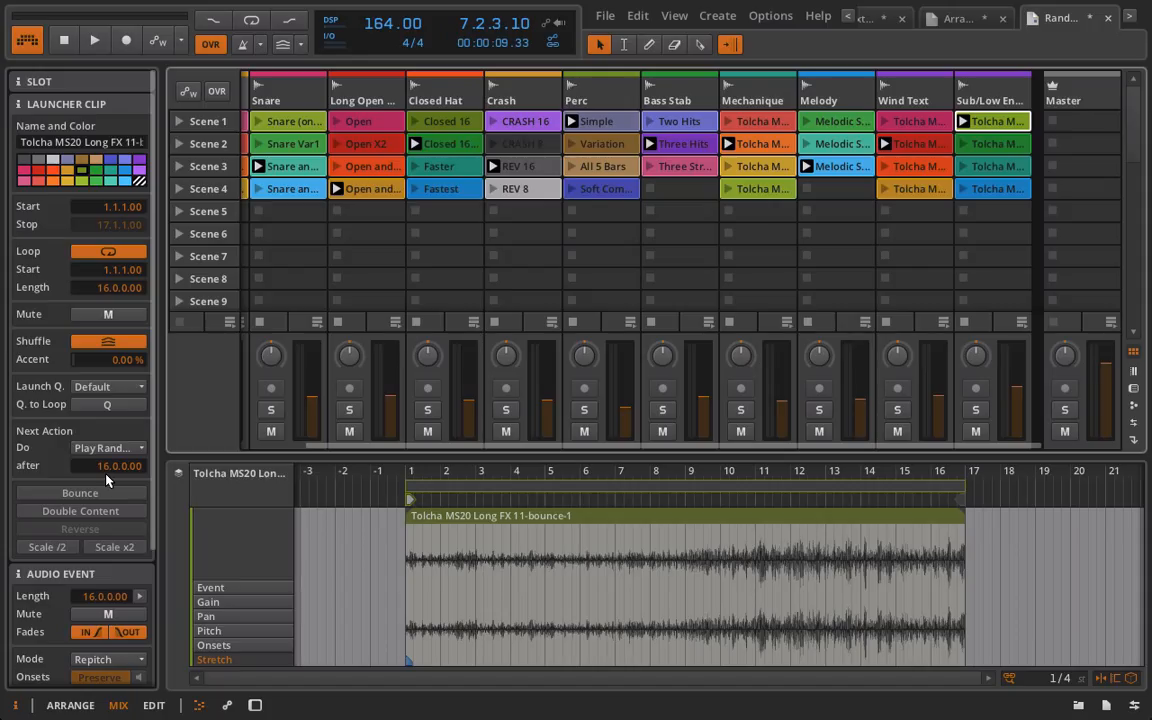
Enable recording, reset the transport to the beginning and start recording the launched clips into the arrangement
click(127, 41)
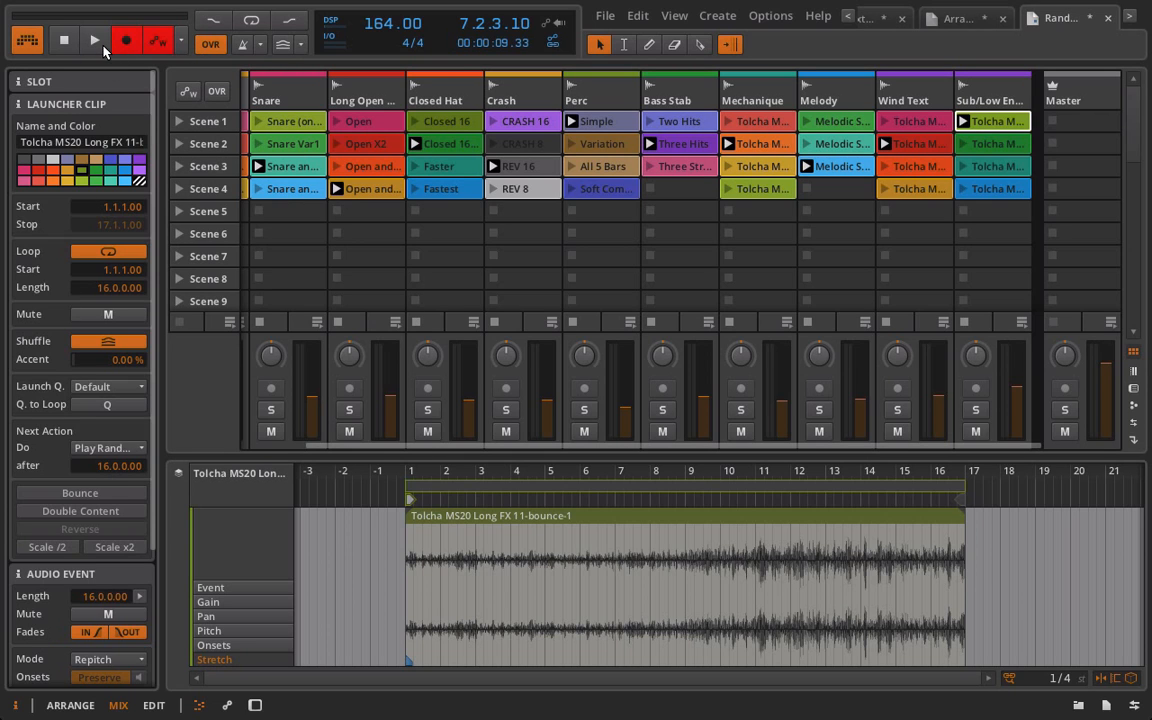
scroll(316, 116, left, 2)
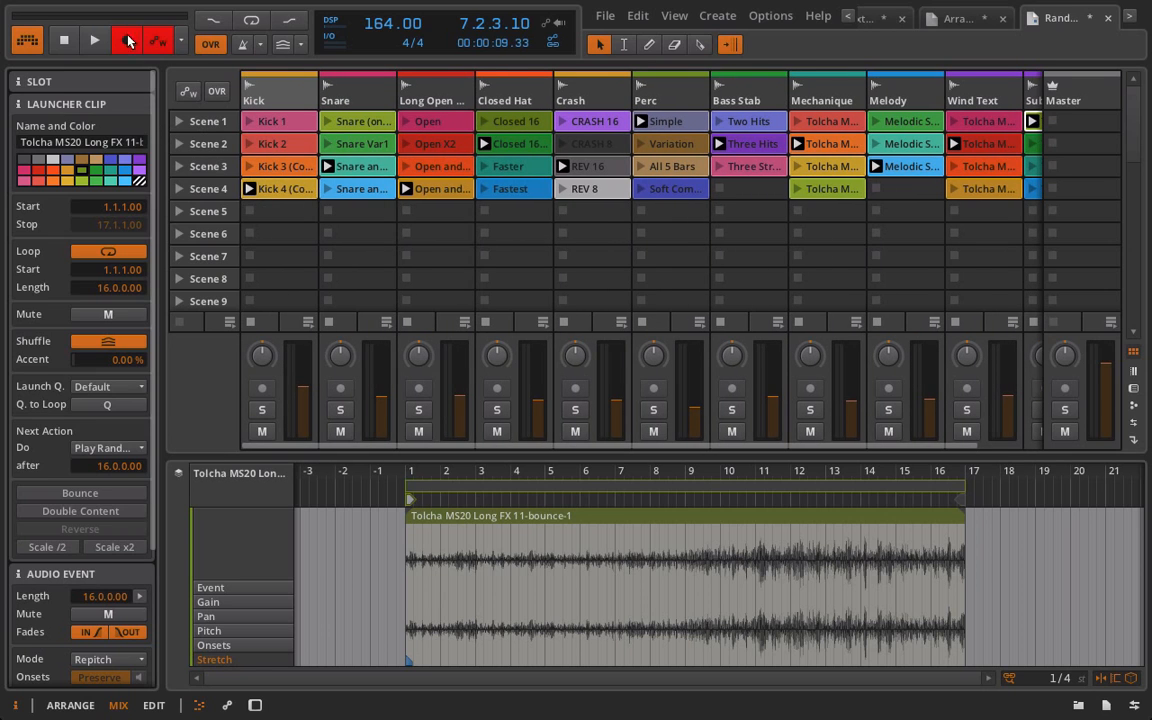
click(62, 40)
click(92, 41)
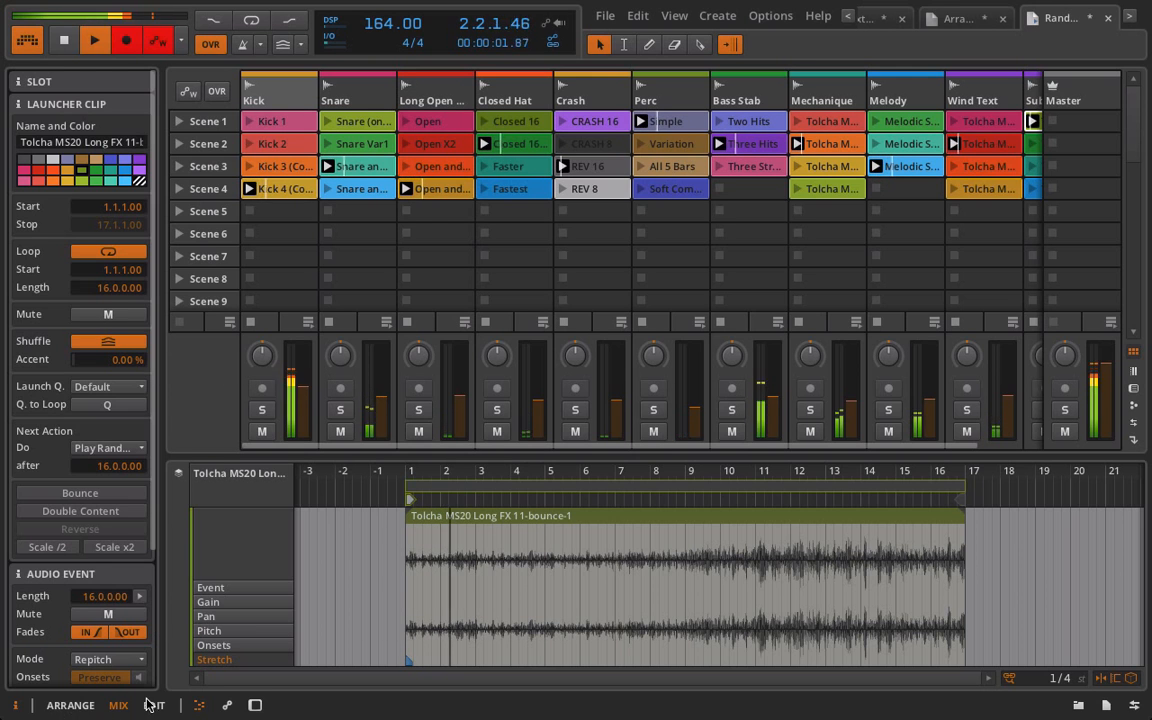
Show the Arrange view with a wider timeline beside the launcher, and stop recording after about 20 bars
click(71, 706)
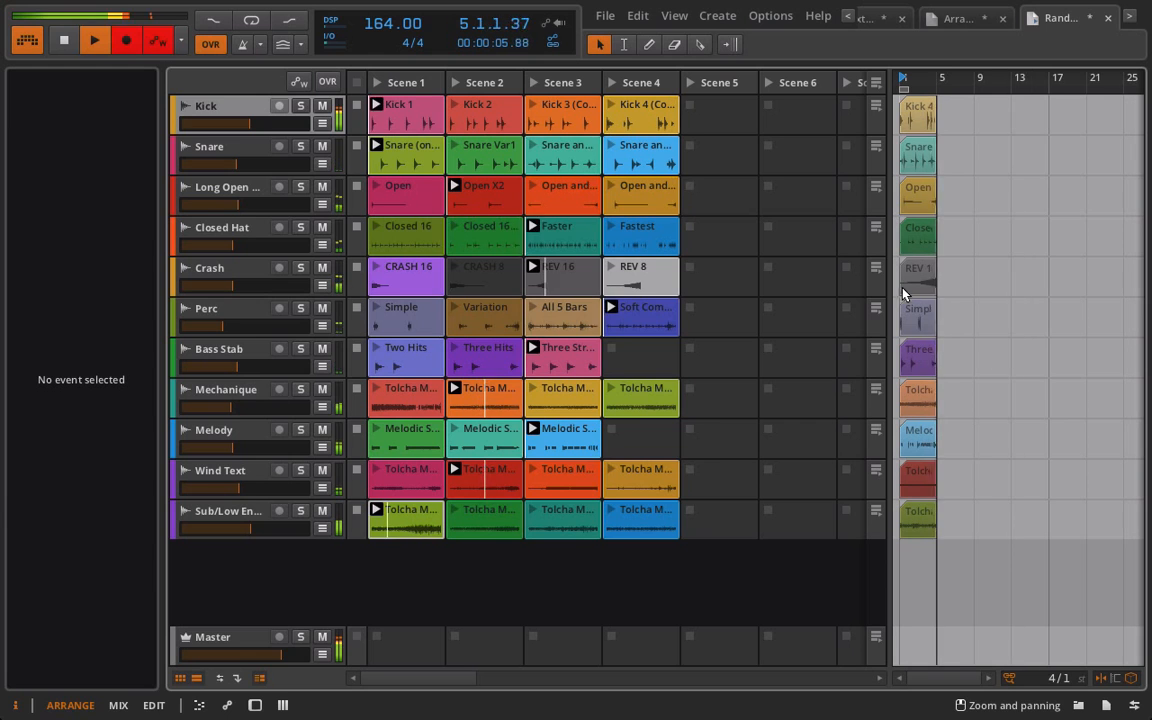
drag(888, 289, 712, 289)
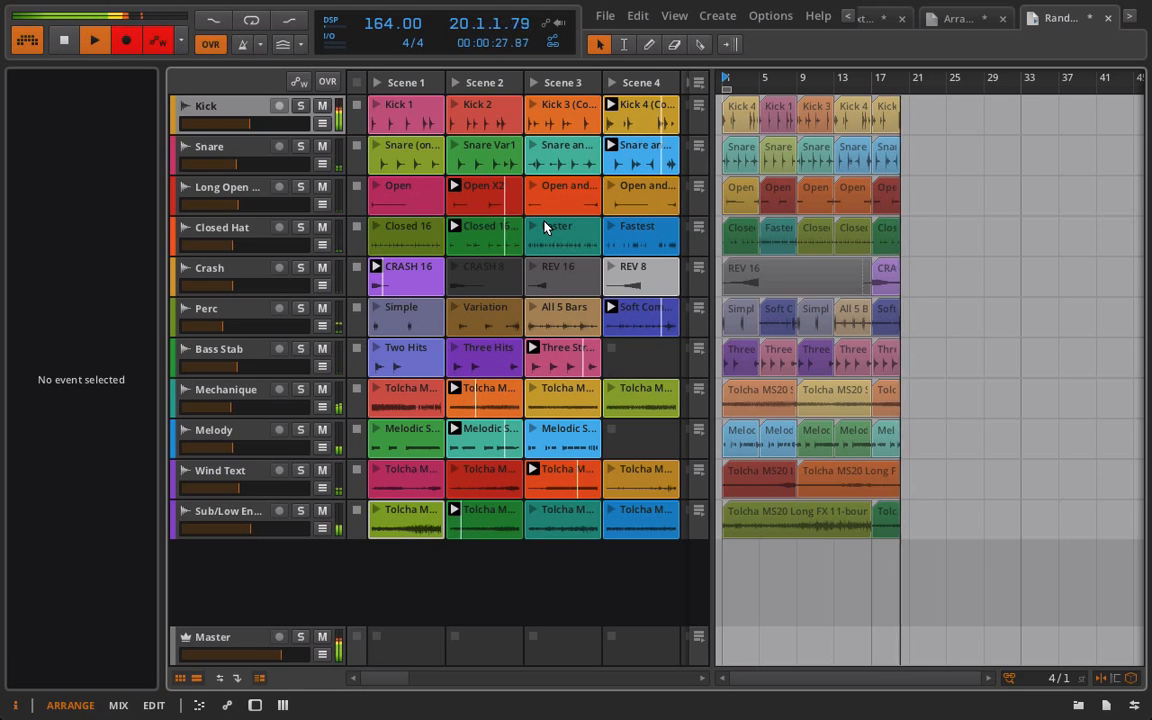
key(space)
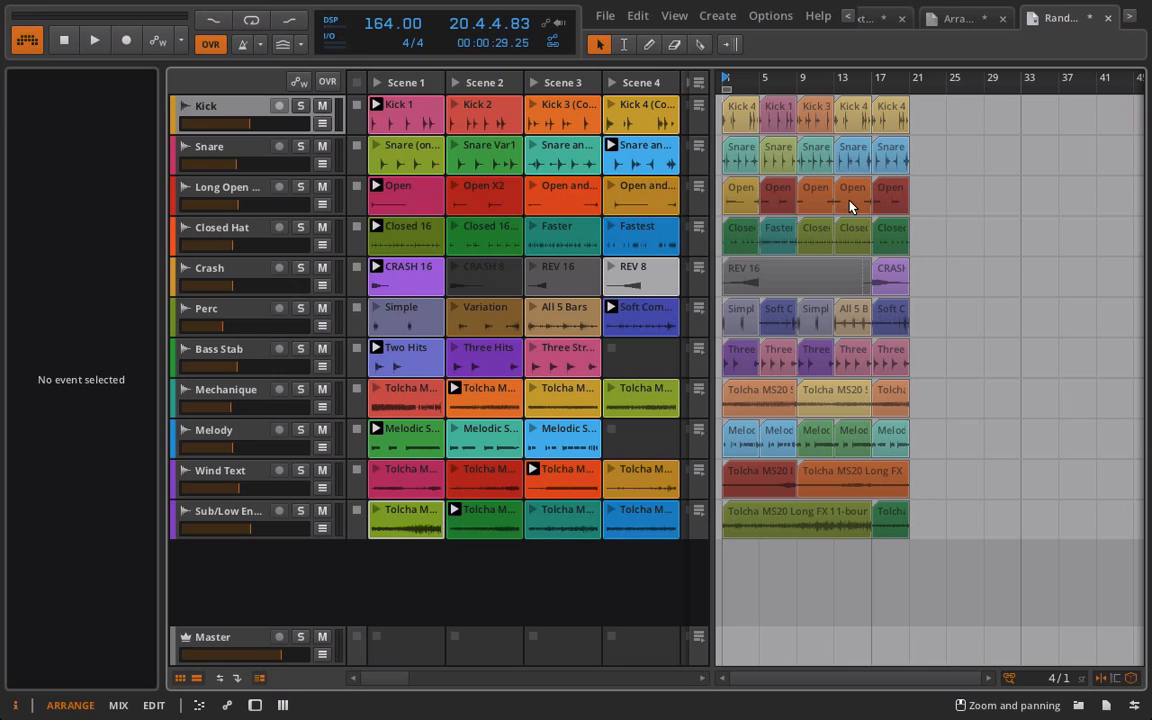
Return all tracks to arranger playback, and hide the clip launcher to show only the arrangement timeline
click(699, 83)
mouse_move(804, 76)
mouse_down()
mouse_move(804, 108)
mouse_move(796, 76)
mouse_up()
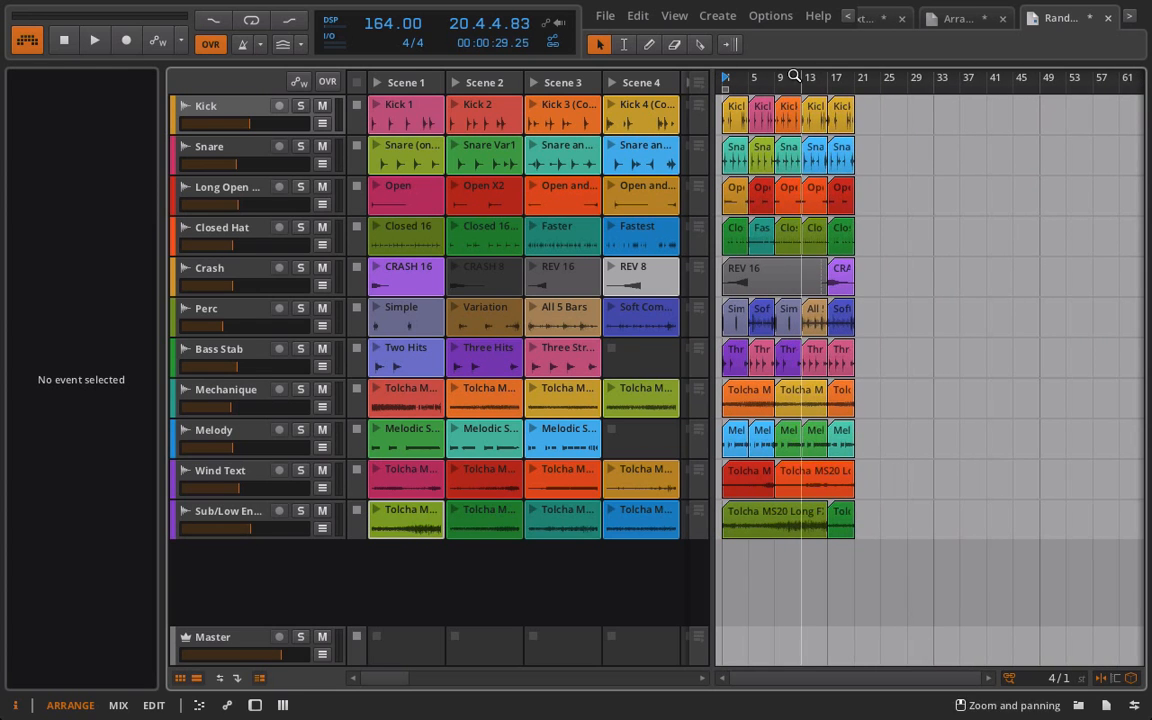
click(180, 678)
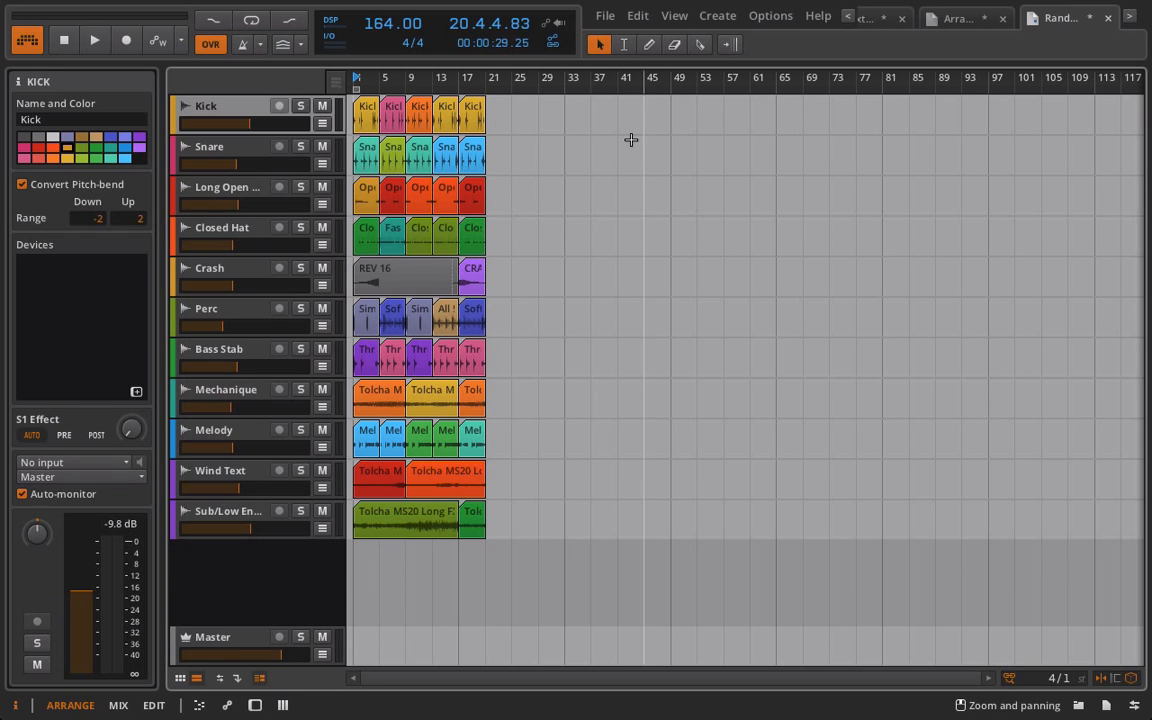
Look along the empty part of the timeline, and play the first bars of the recorded arrangement
drag(1140, 165, 852, 165)
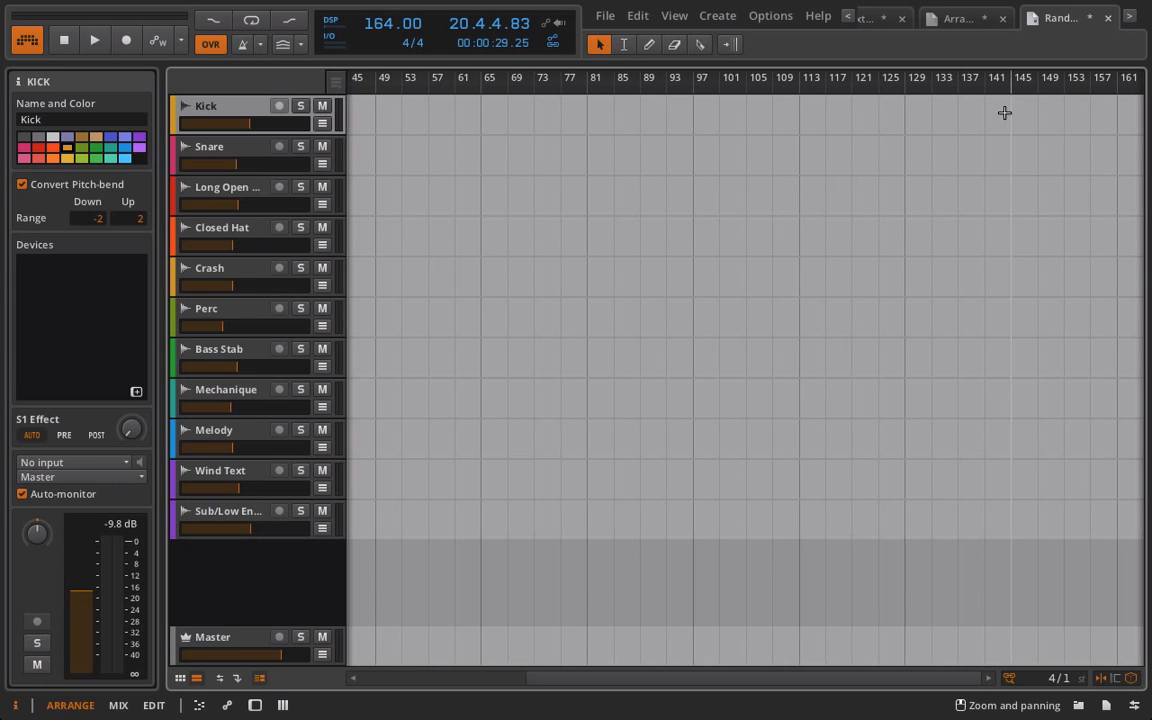
scroll(1005, 113, left, 5)
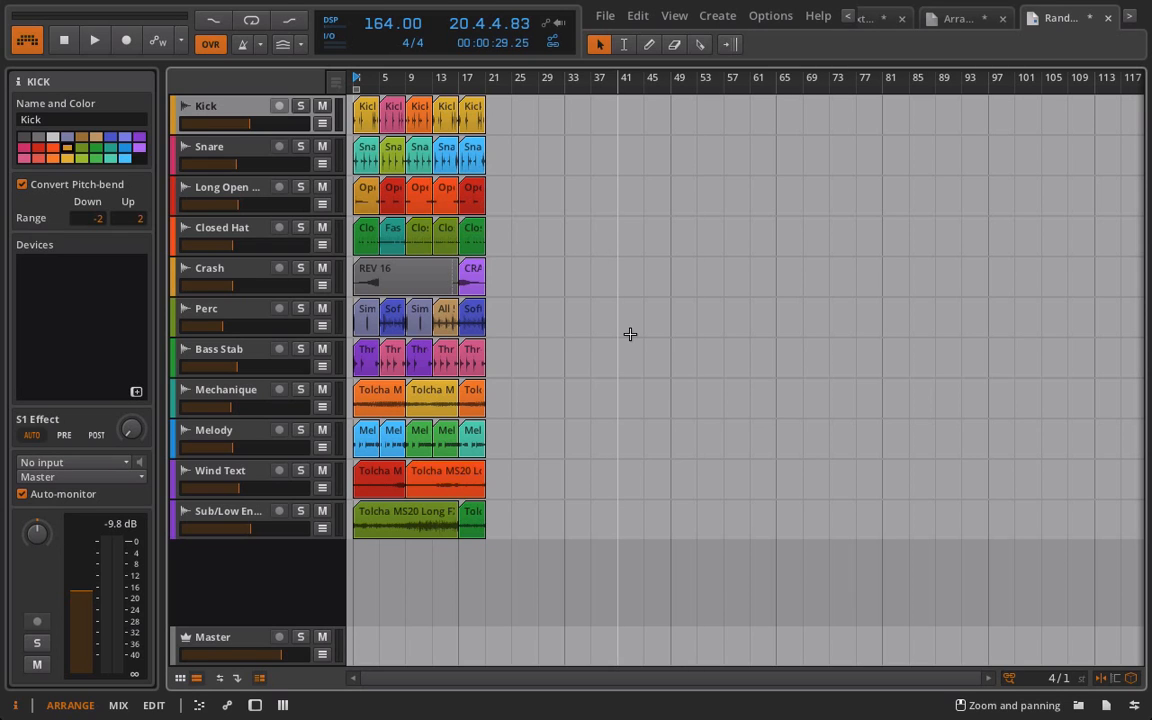
click(95, 44)
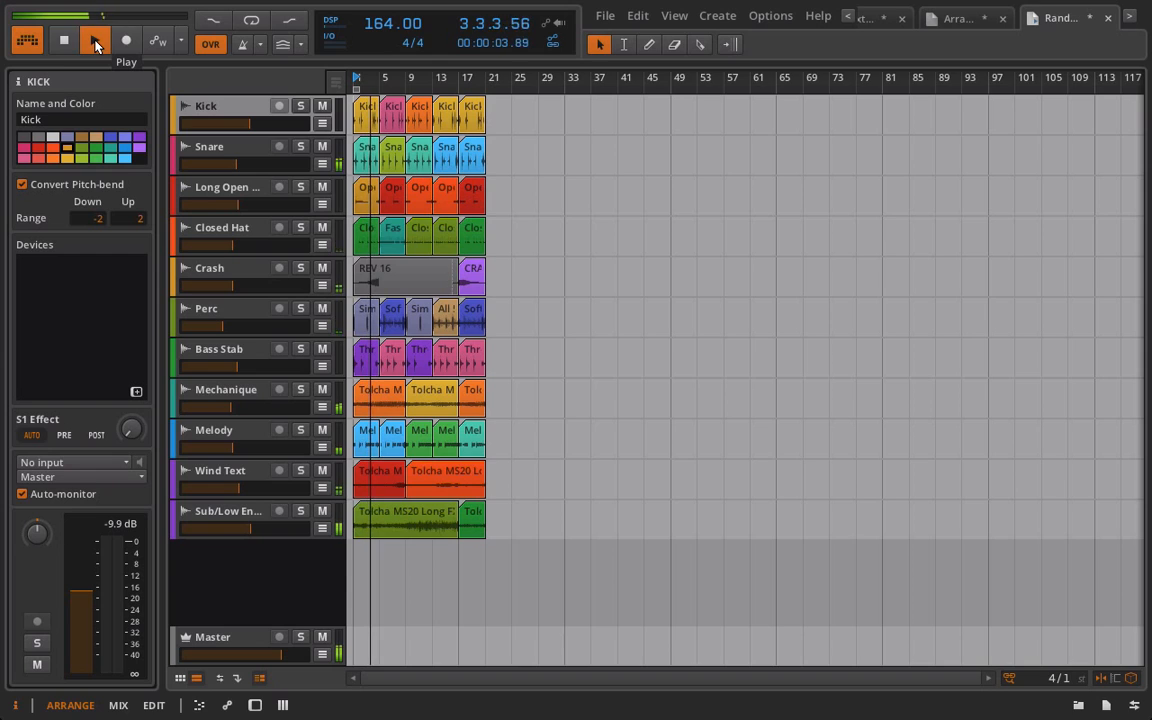
click(95, 44)
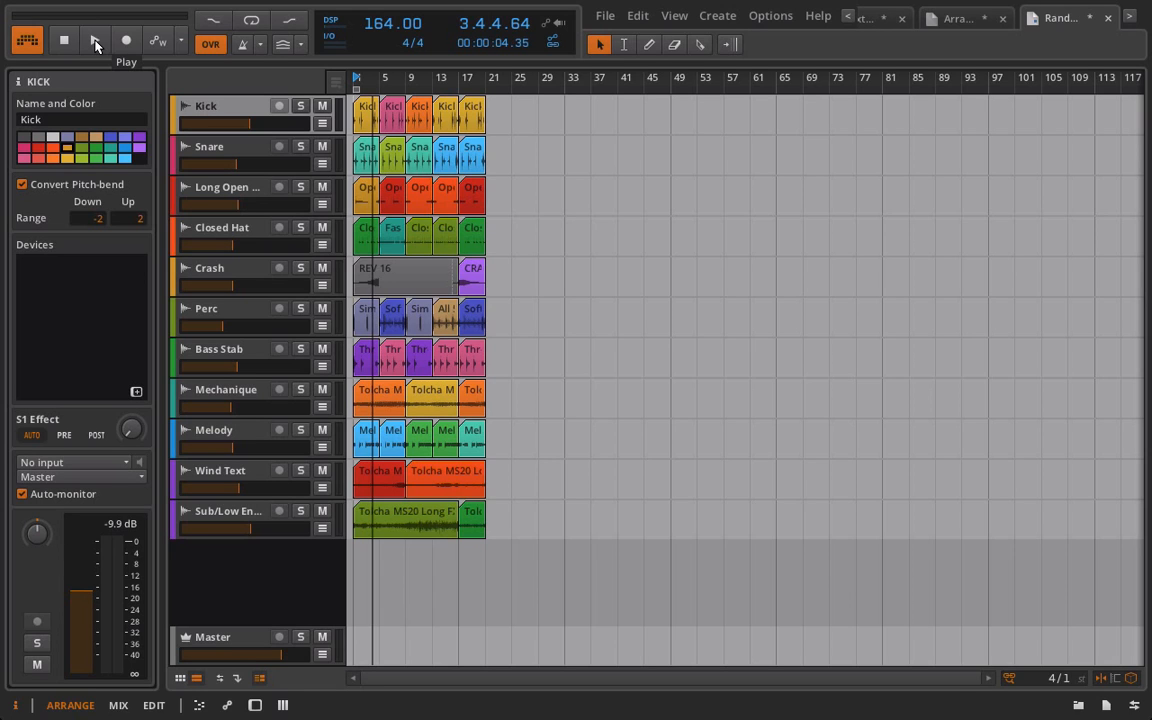
Switch to the open project whose name starts with "Trim" and activate its audio engine
click(1132, 16)
click(1078, 15)
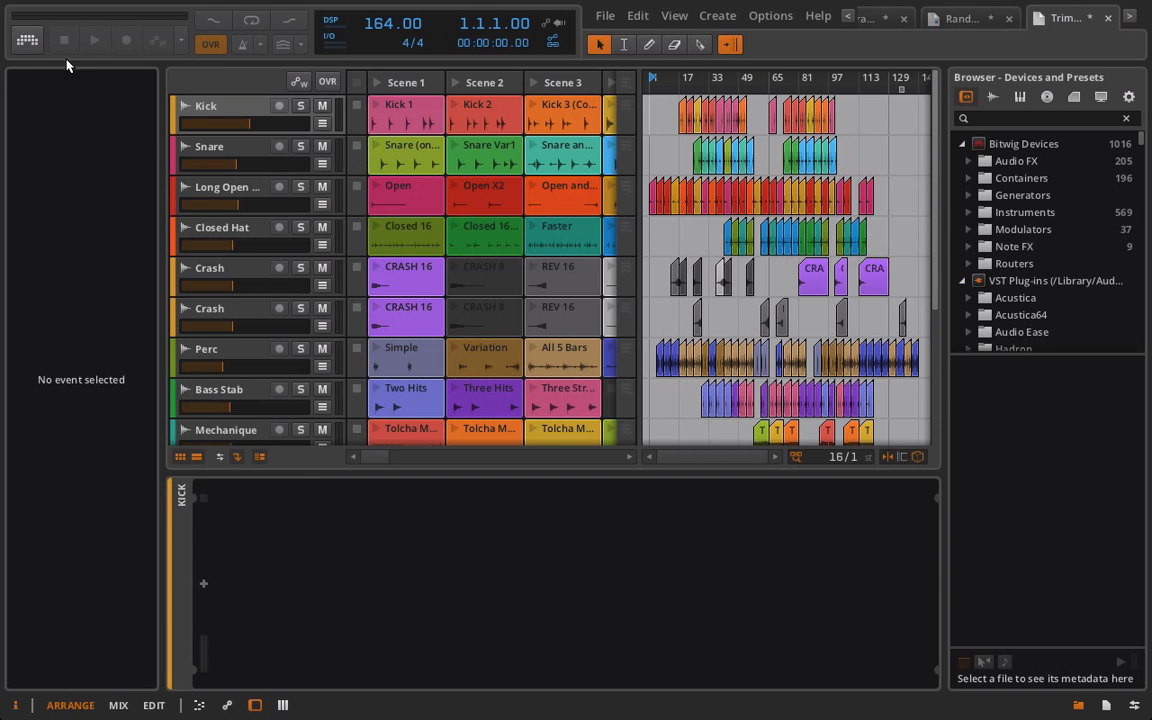
click(27, 42)
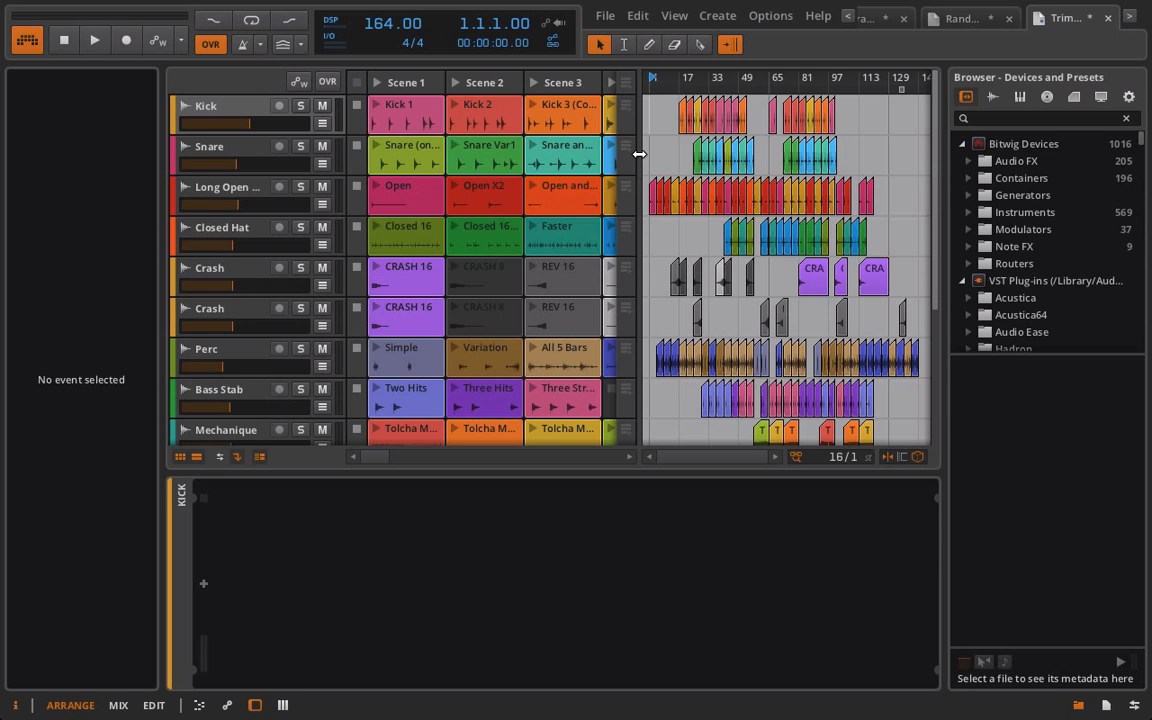
Hide the clip launcher to show the full arrangement timeline, and look through all the trimmed tracks
drag(636, 150, 286, 187)
scroll(414, 244, down, 5)
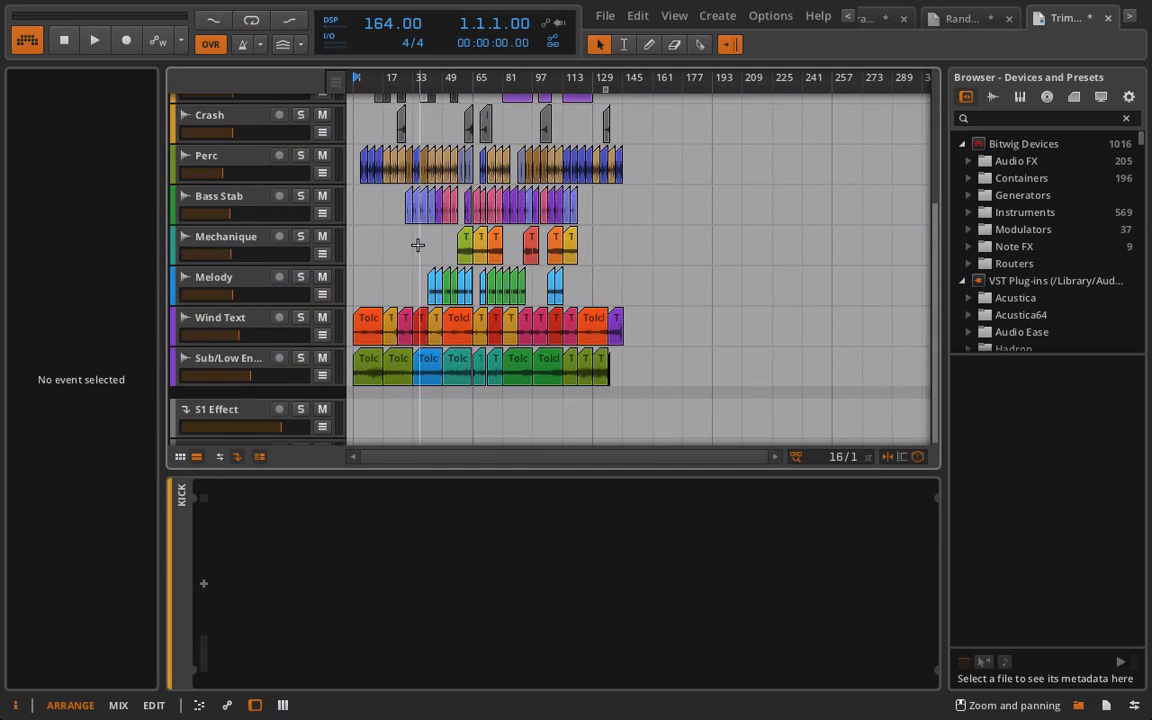
scroll(487, 215, up, 4)
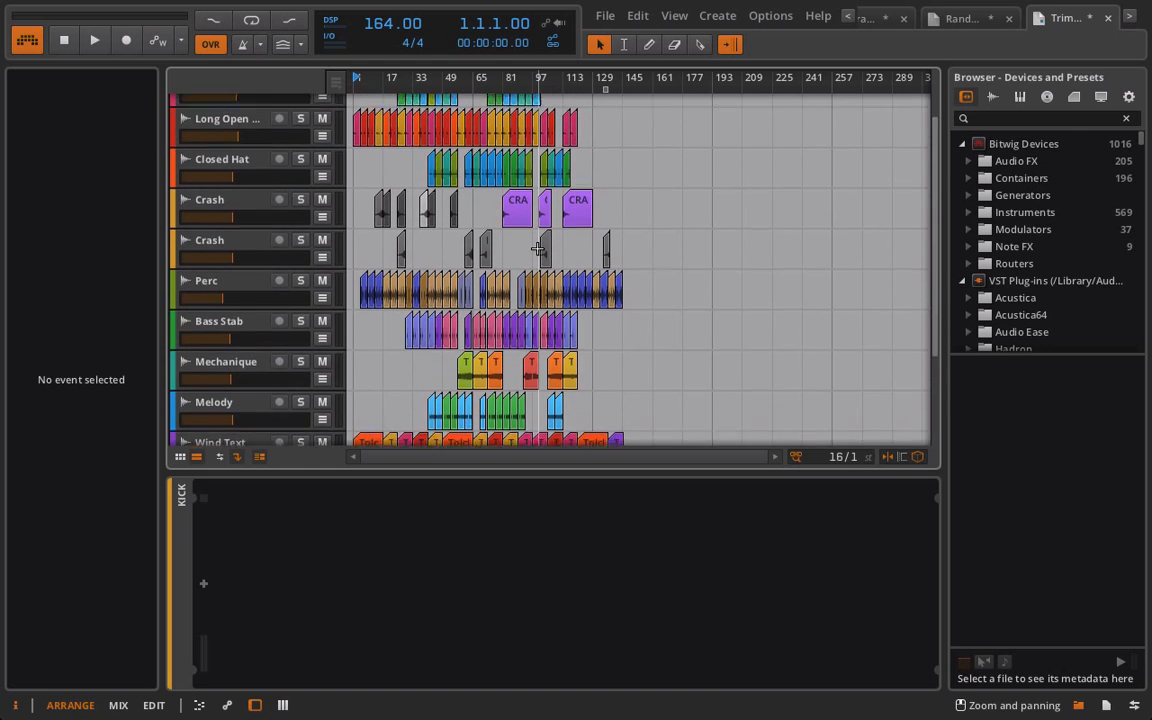
scroll(459, 182, up, 2)
scroll(455, 180, down, 4)
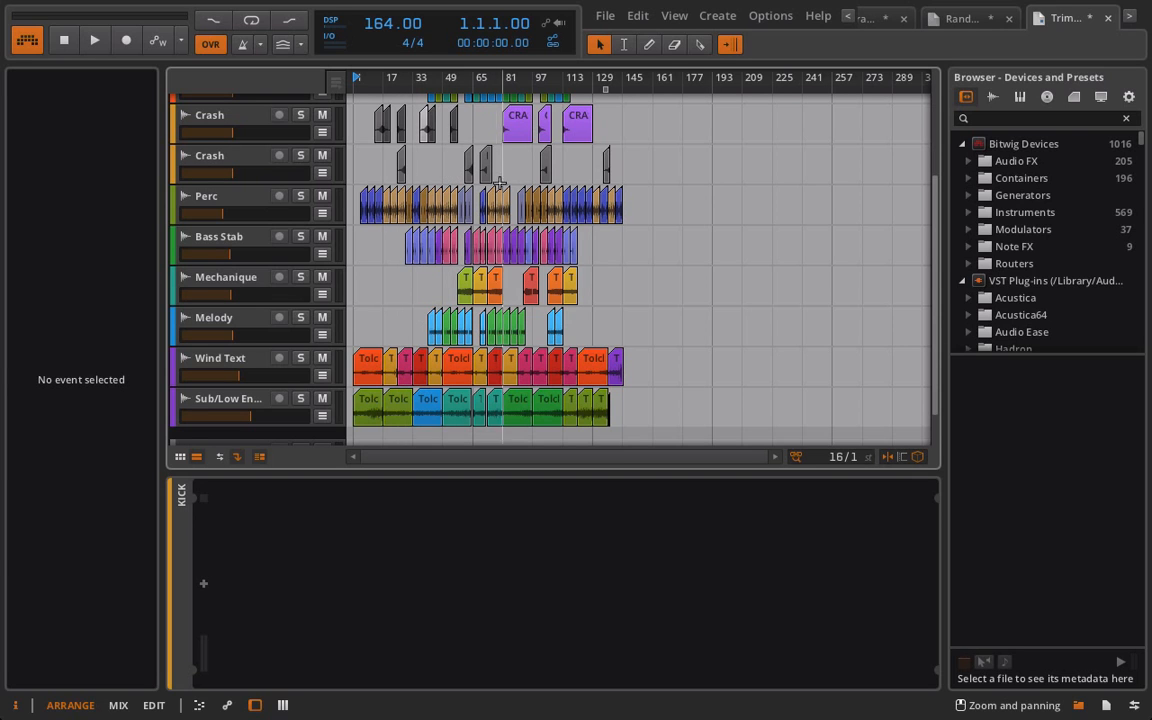
scroll(484, 195, up, 2)
scroll(484, 195, up, 2)
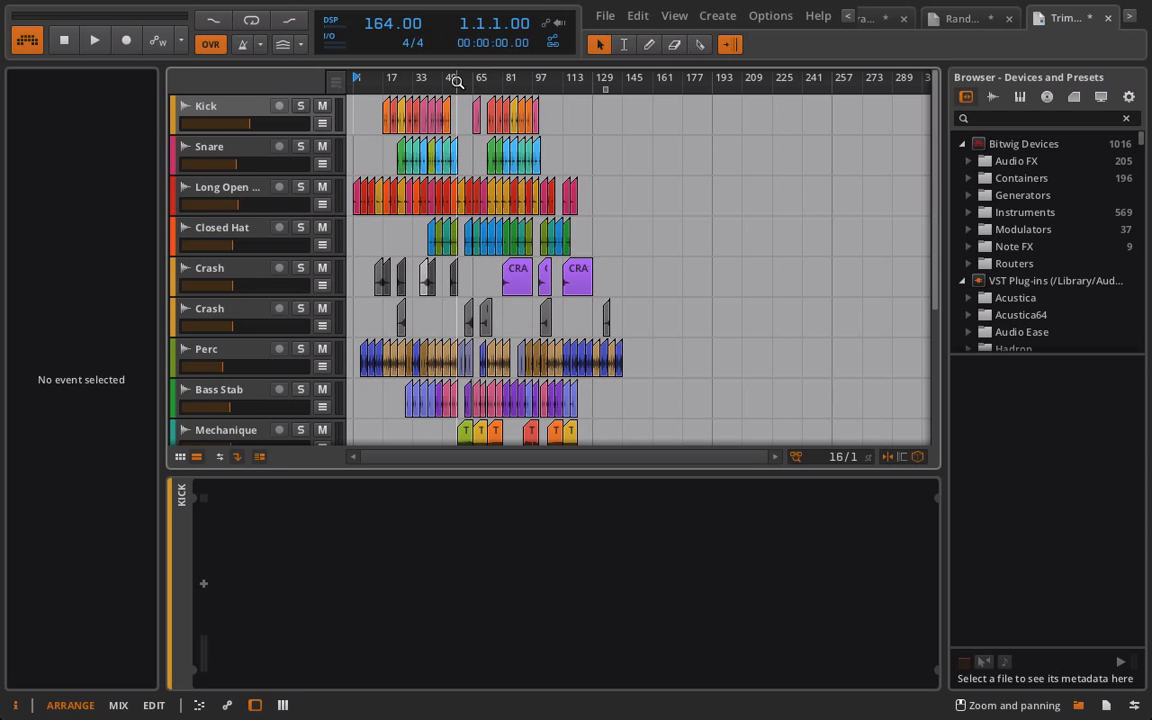
Zoom in on the timeline, and collapse the browser, device area and inspector so the arrangement fills the window
drag(456, 78, 424, 154)
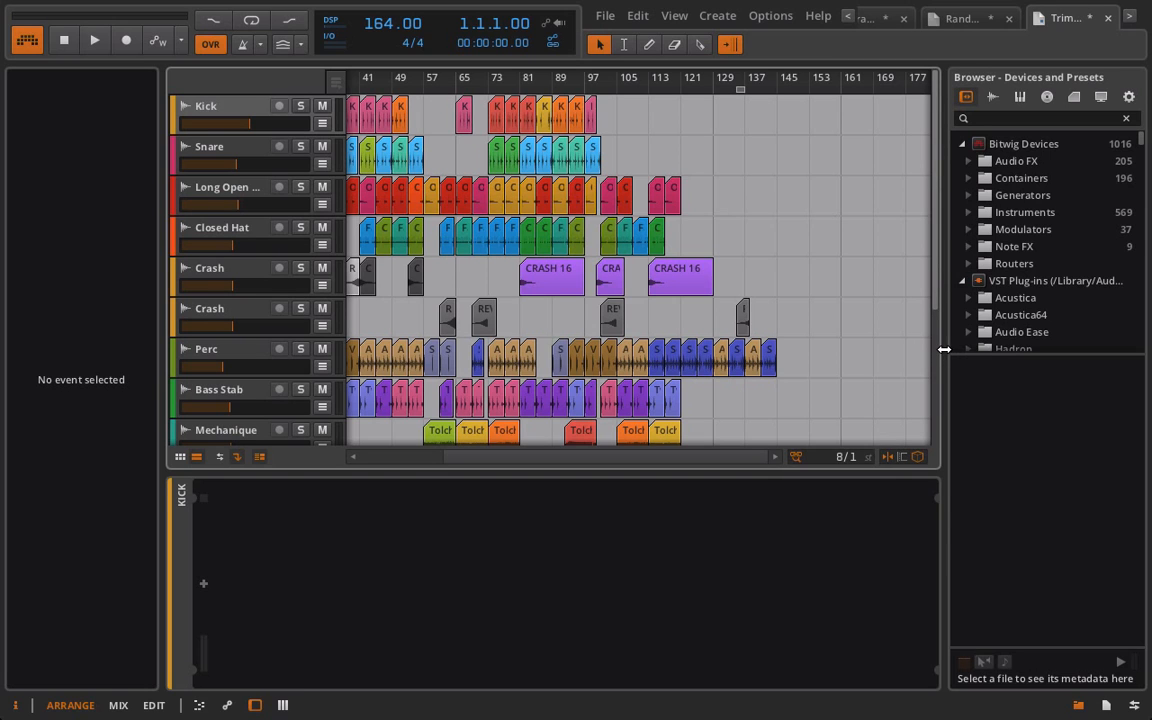
drag(950, 349, 1148, 323)
drag(669, 470, 658, 717)
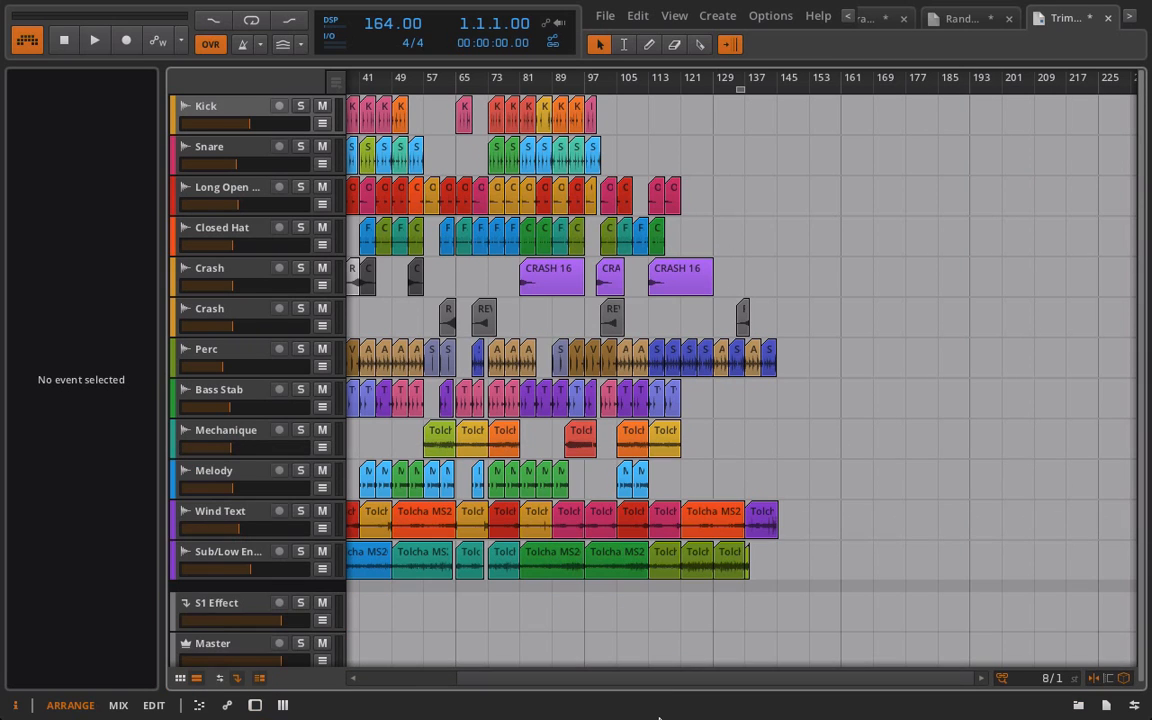
drag(158, 472, 10, 432)
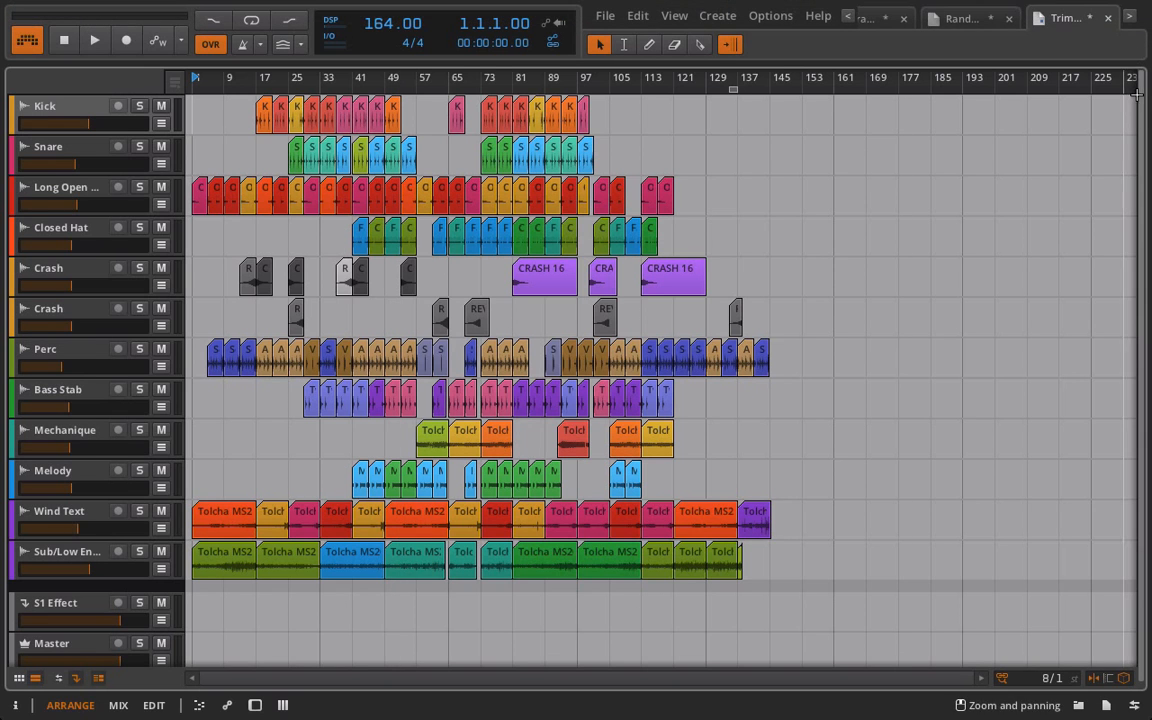
Switch to the open project whose name starts with "Fina", and hide its project info and clip launcher
click(1130, 18)
click(1060, 22)
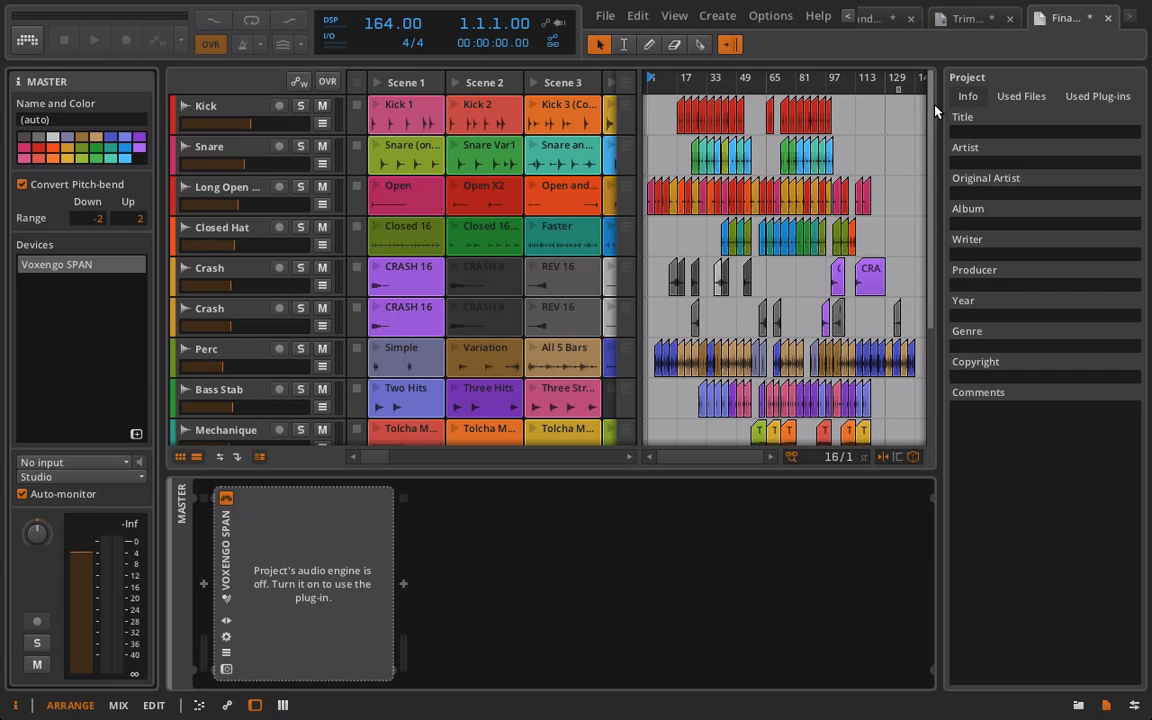
drag(938, 102, 1142, 90)
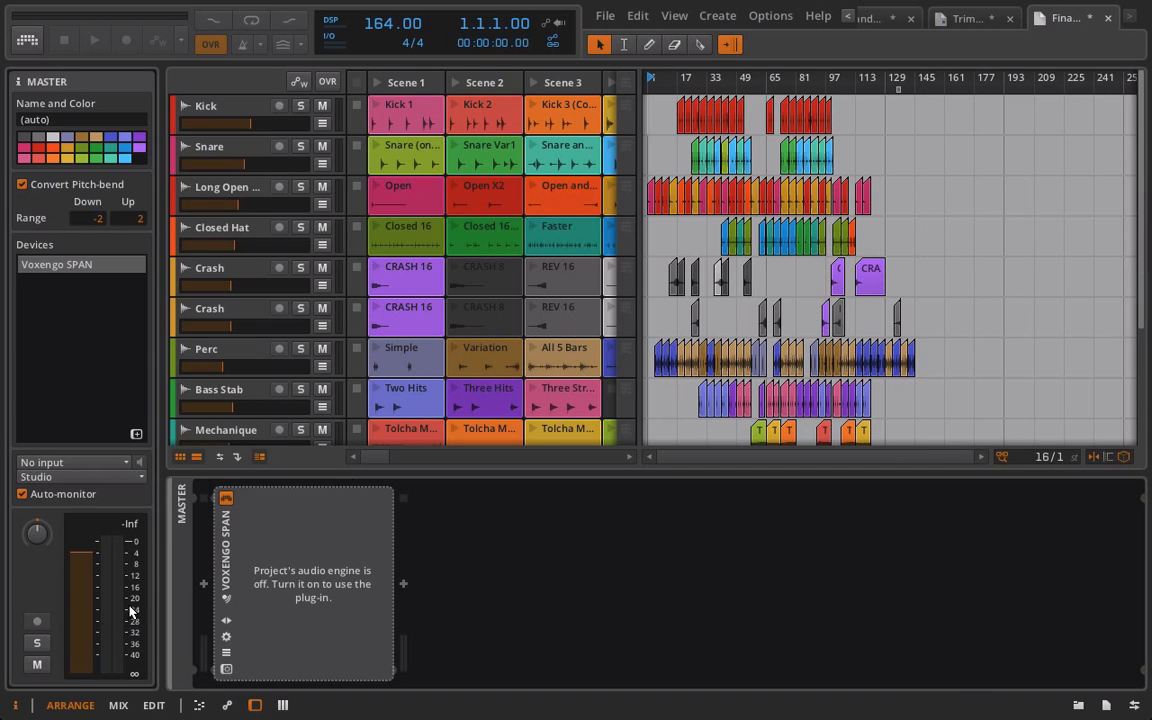
drag(640, 238, 300, 244)
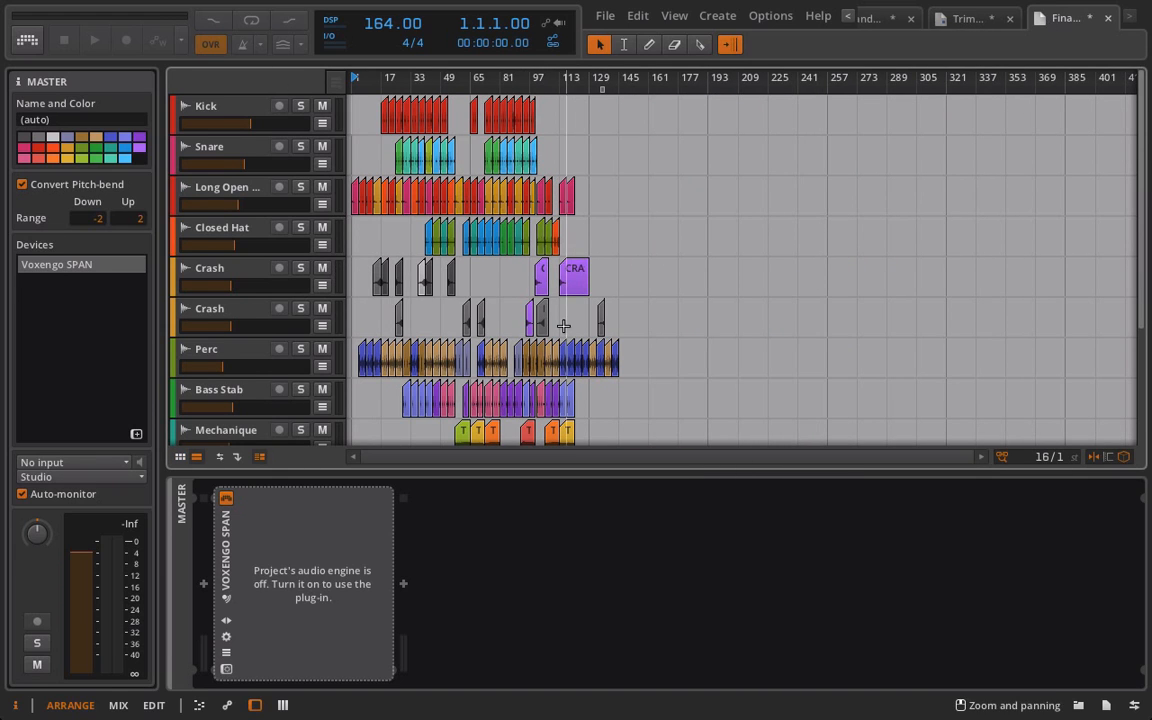
Look through the project's arranged tracks from Kick to Master, and activate its audio engine
scroll(565, 333, down, 1)
scroll(563, 330, up, 1)
scroll(563, 330, down, 5)
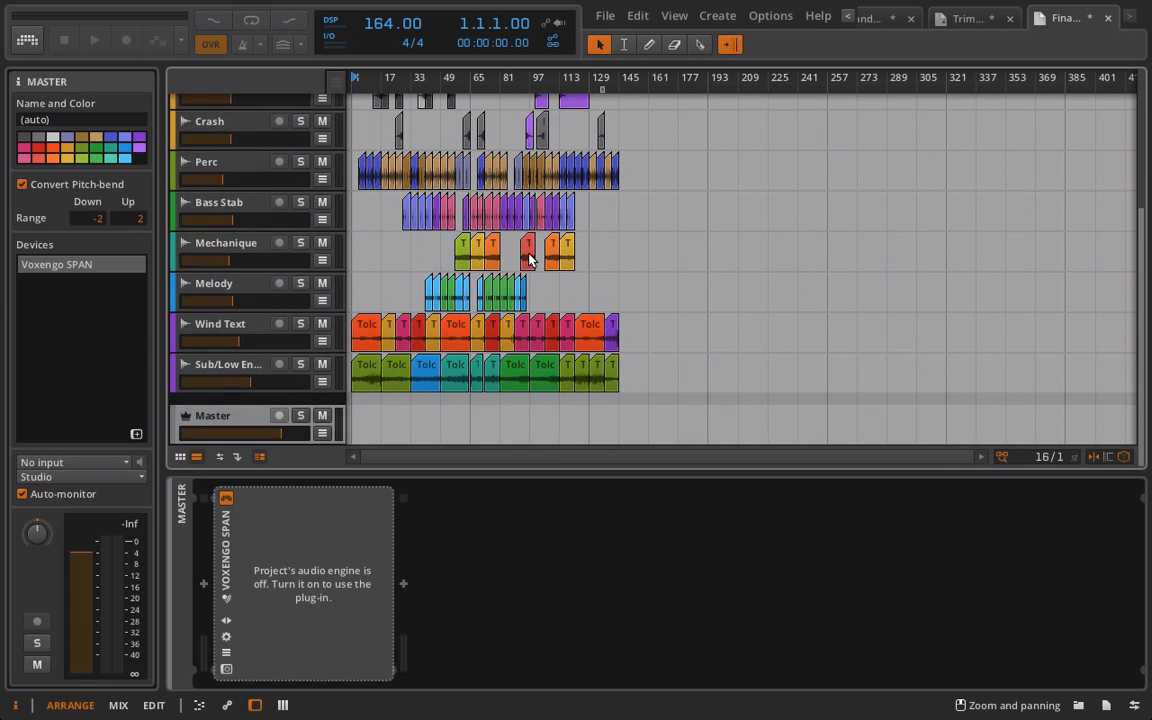
scroll(531, 255, up, 3)
click(27, 40)
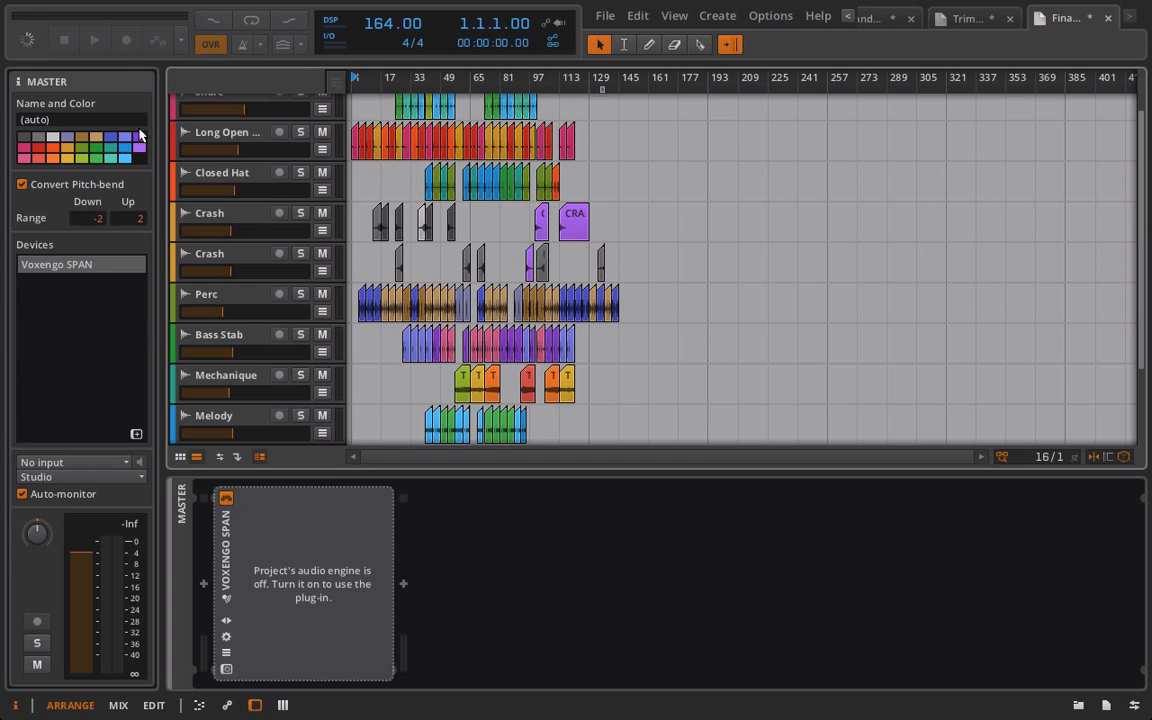
scroll(411, 280, up, 2)
scroll(432, 278, down, 6)
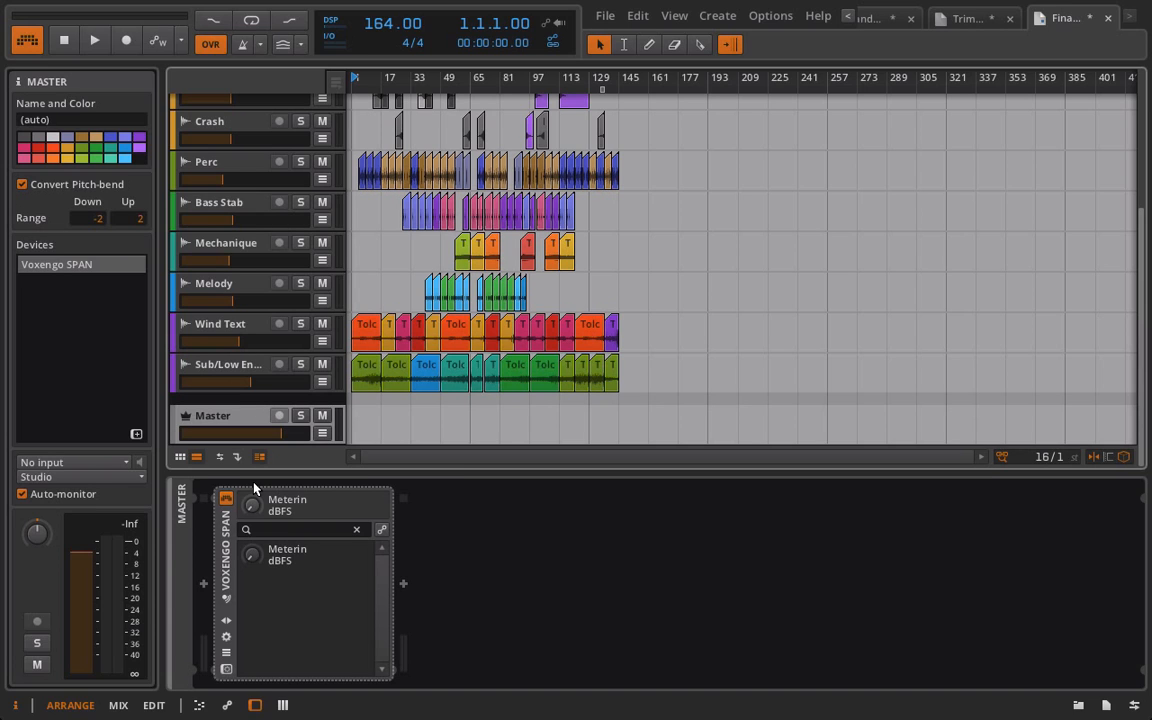
Show the project info, collapse the inspector, and add the comment "Perhaps more pan variation on the Wind Text track."
click(1106, 706)
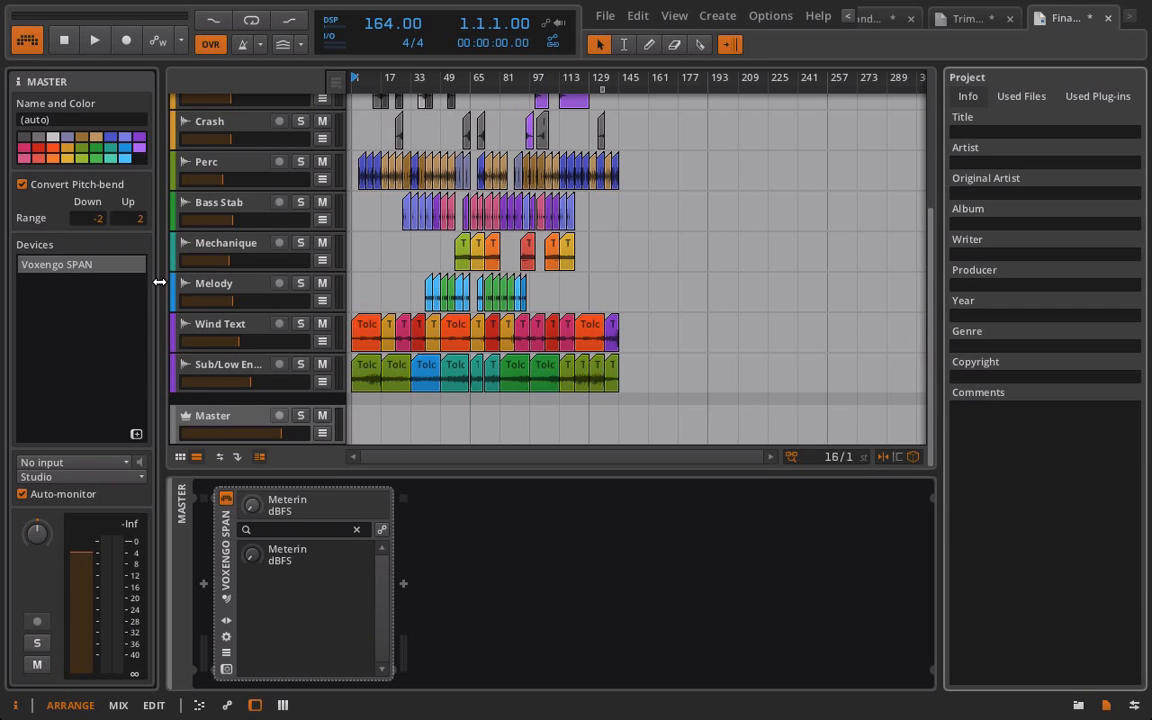
drag(142, 282, 38, 252)
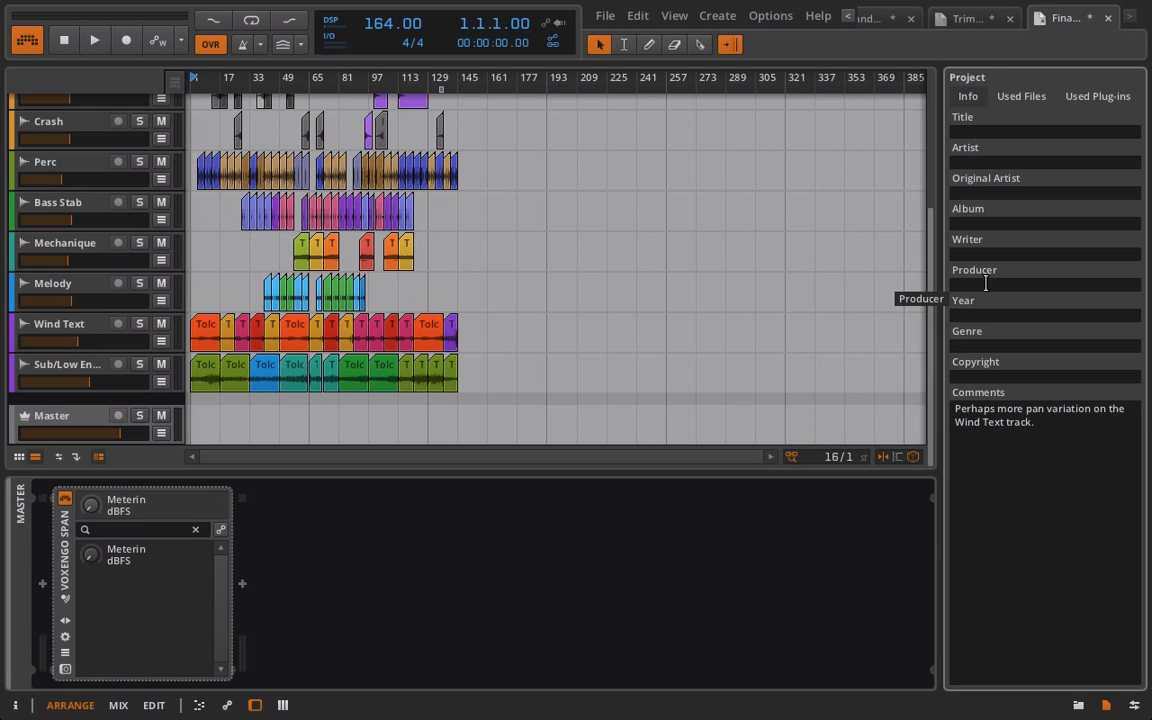
Review the files and plug-ins used in the project, and hide the project information again
click(1017, 97)
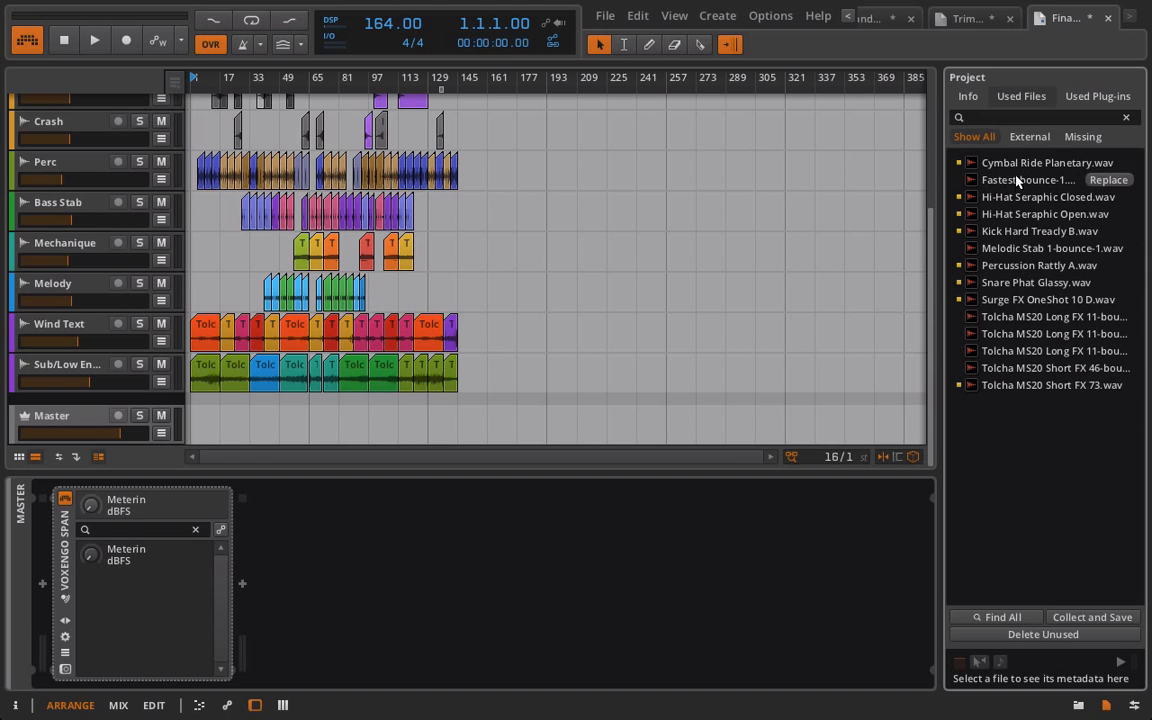
click(1094, 97)
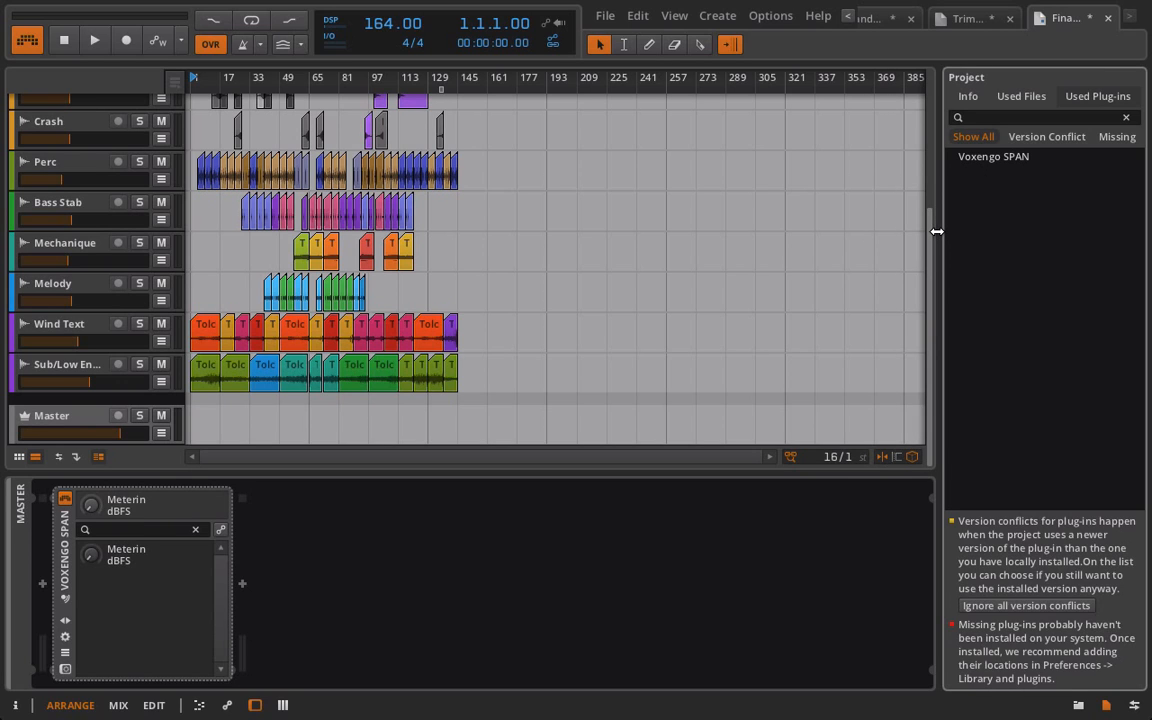
drag(937, 231, 1111, 226)
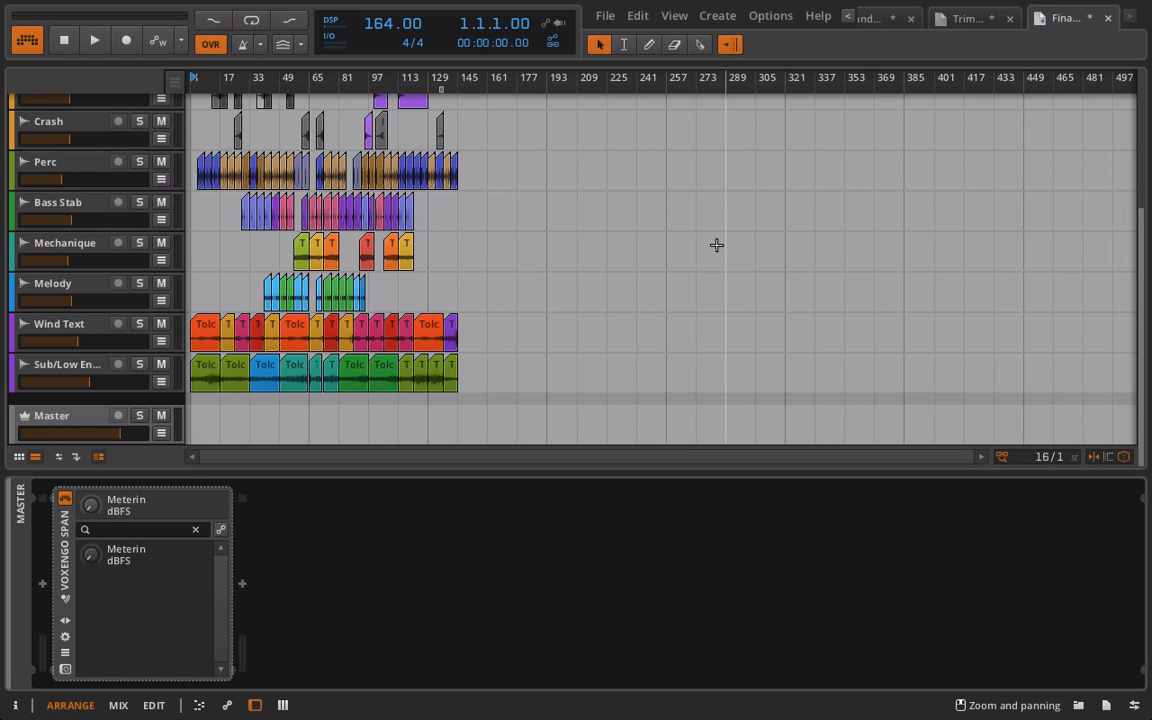
Open the Voxengo SPAN analyzer on the Master track, and play the arrangement from the start with the analyzer in full view
scroll(716, 244, up, 5)
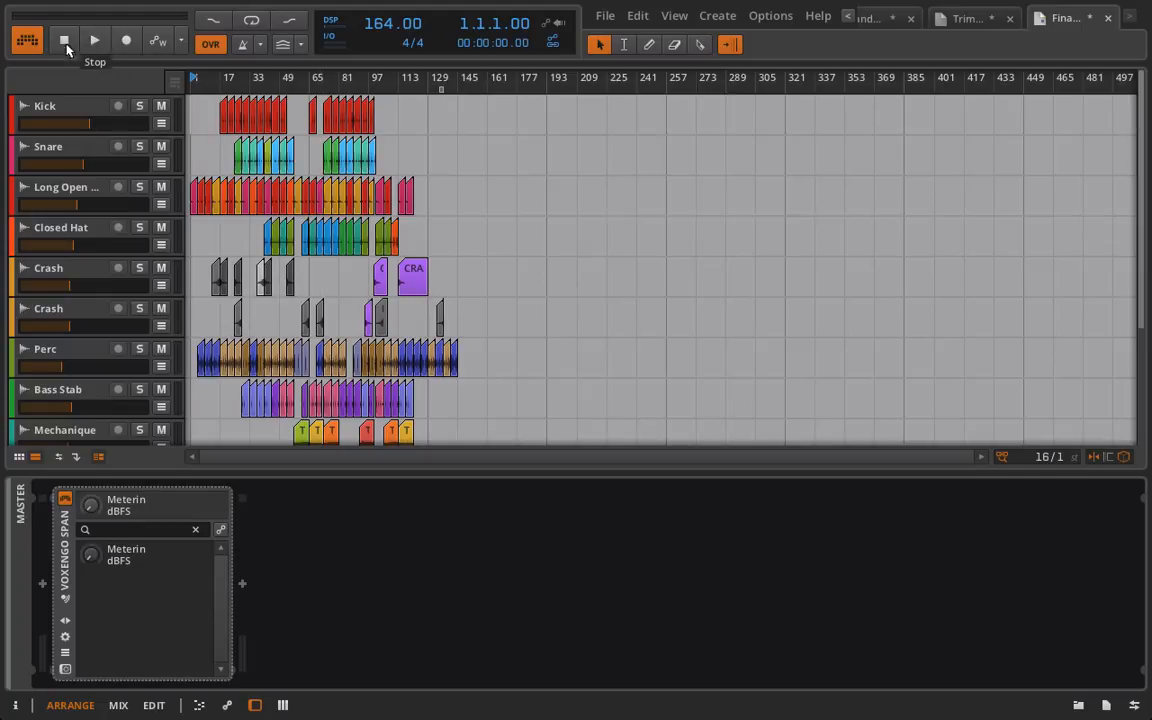
click(65, 669)
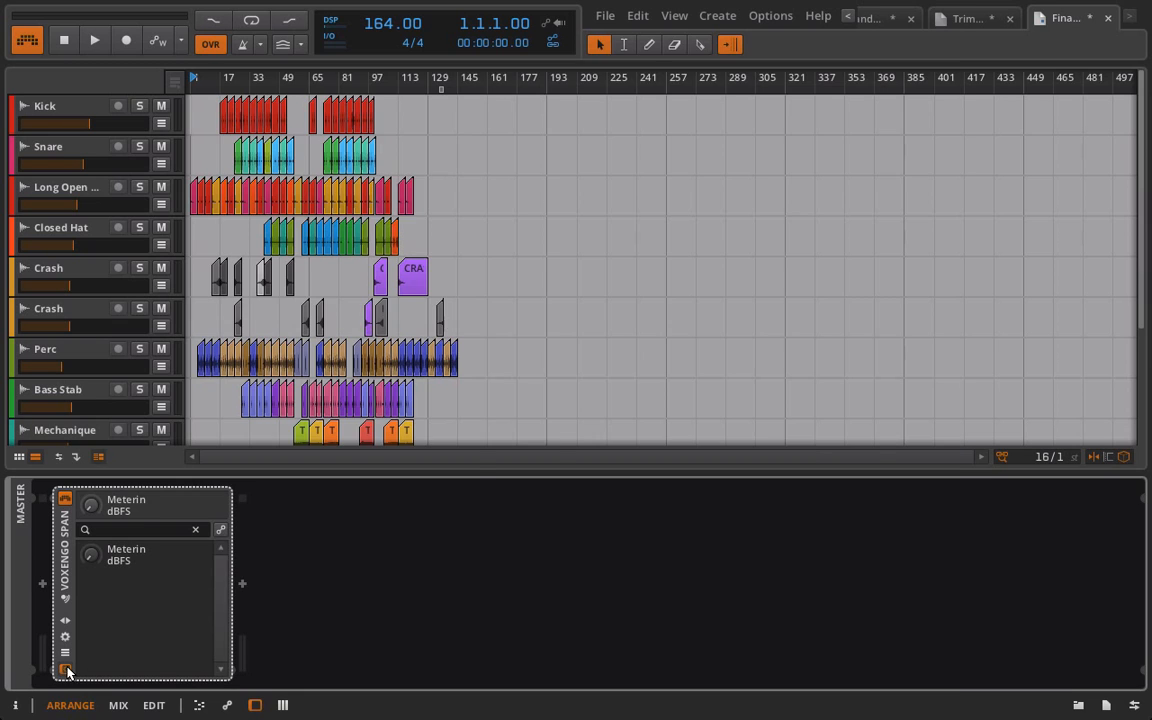
drag(507, 67, 720, 113)
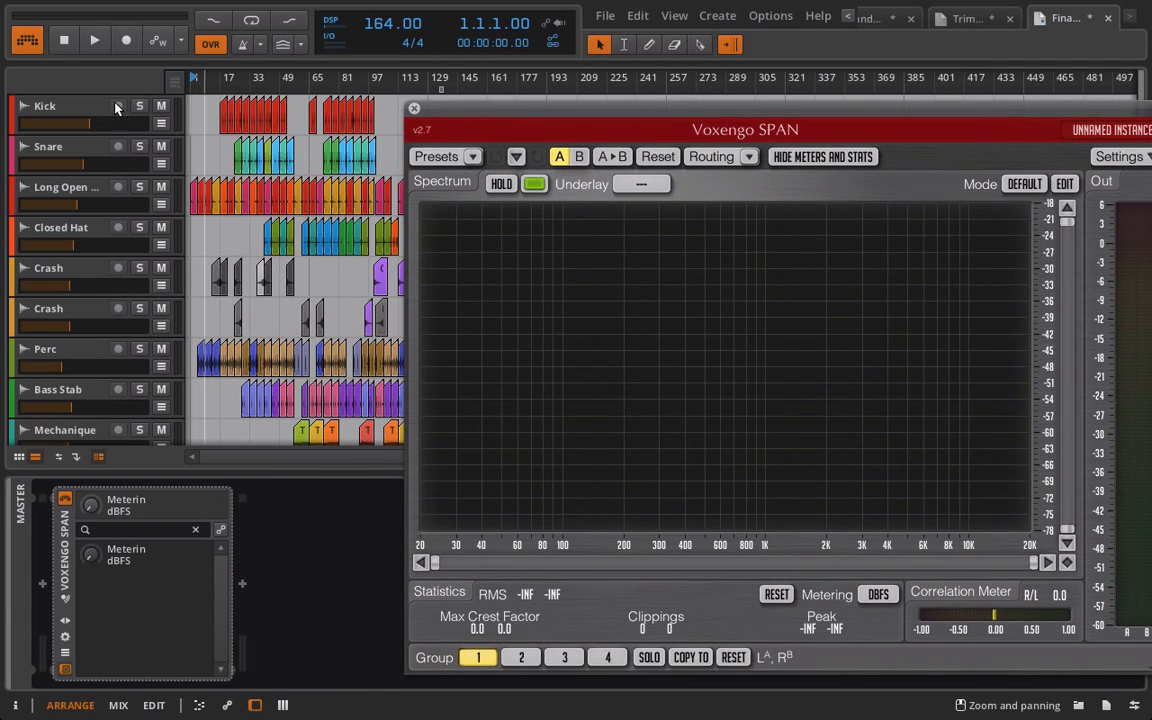
click(95, 40)
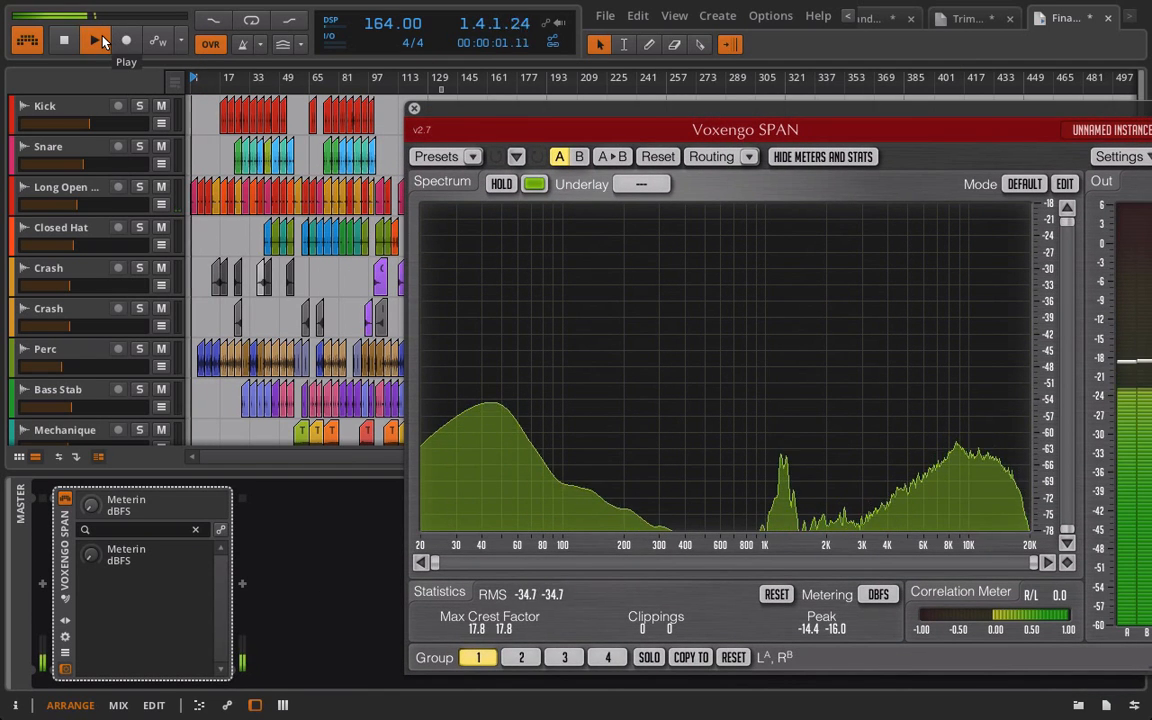
drag(531, 118, 474, 97)
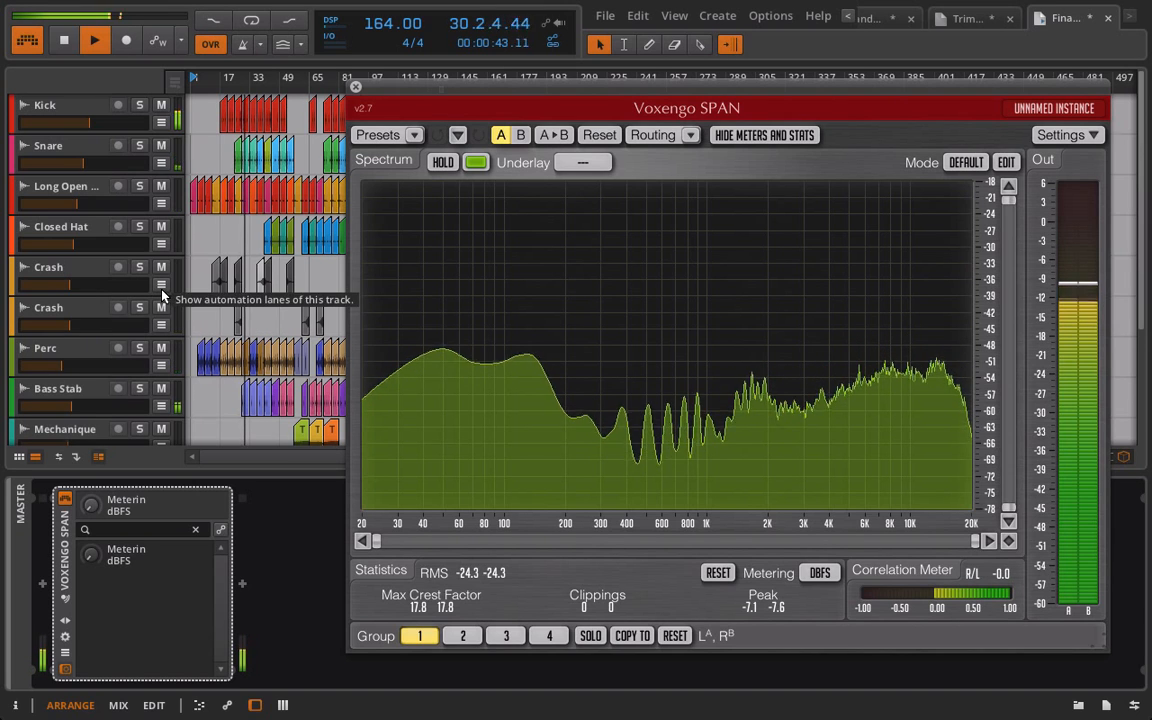
Show the automation lane of the Wind Text track and set it to the mixer's Pan parameter
scroll(162, 295, down, 5)
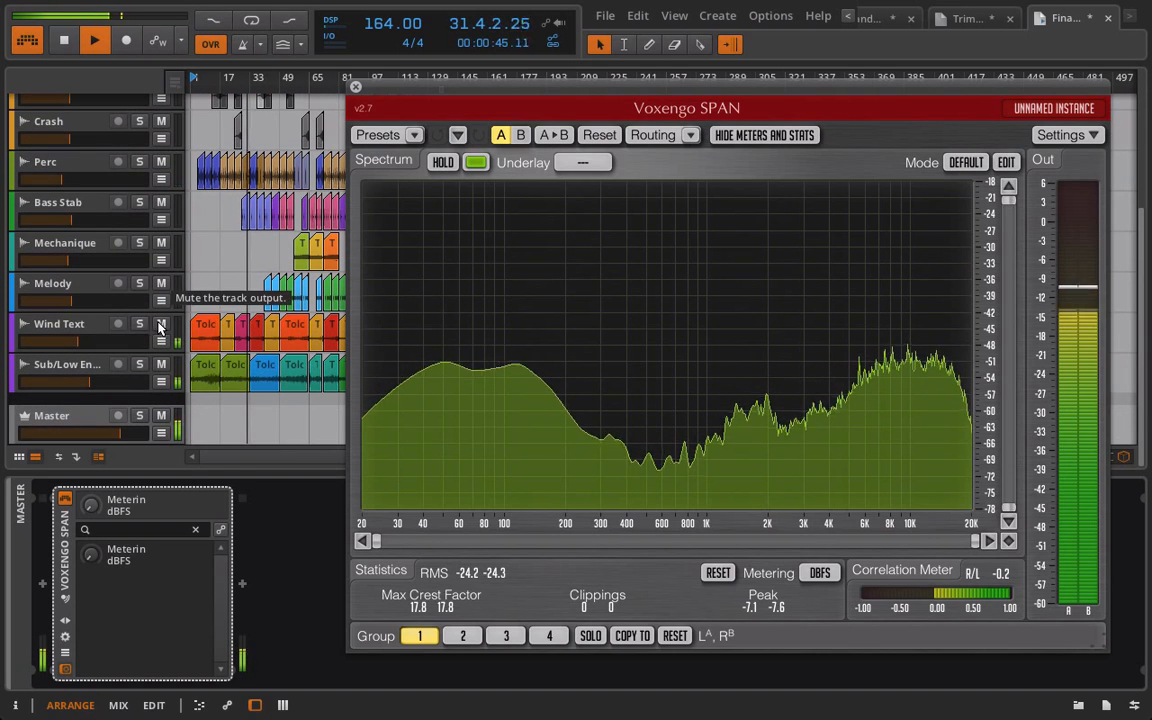
click(161, 342)
click(140, 377)
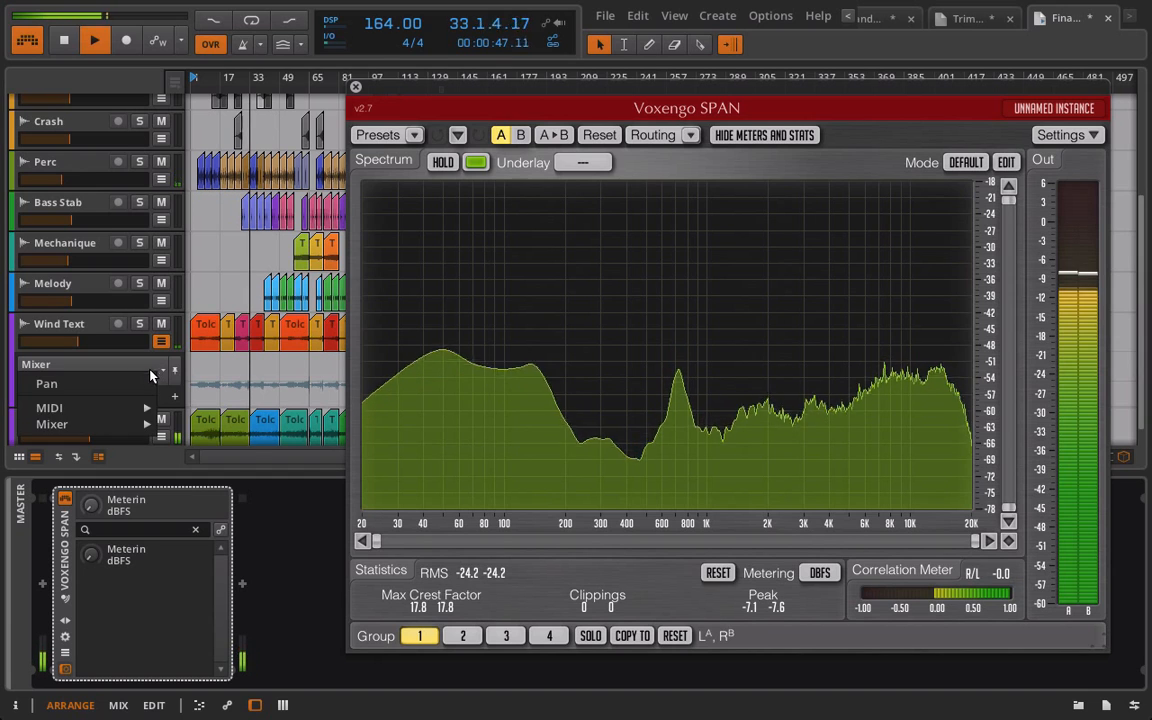
click(139, 390)
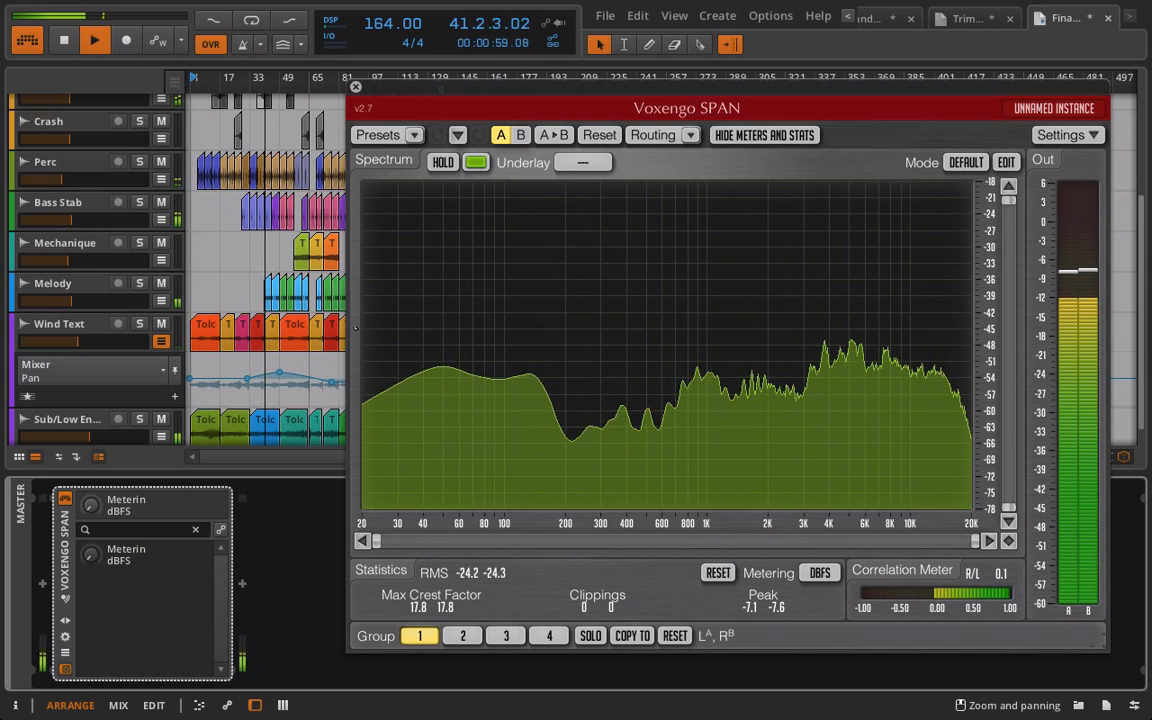
Close SPAN to view the whole pan curve, reopen and reposition it, and collapse the device area to show more tracks
click(356, 88)
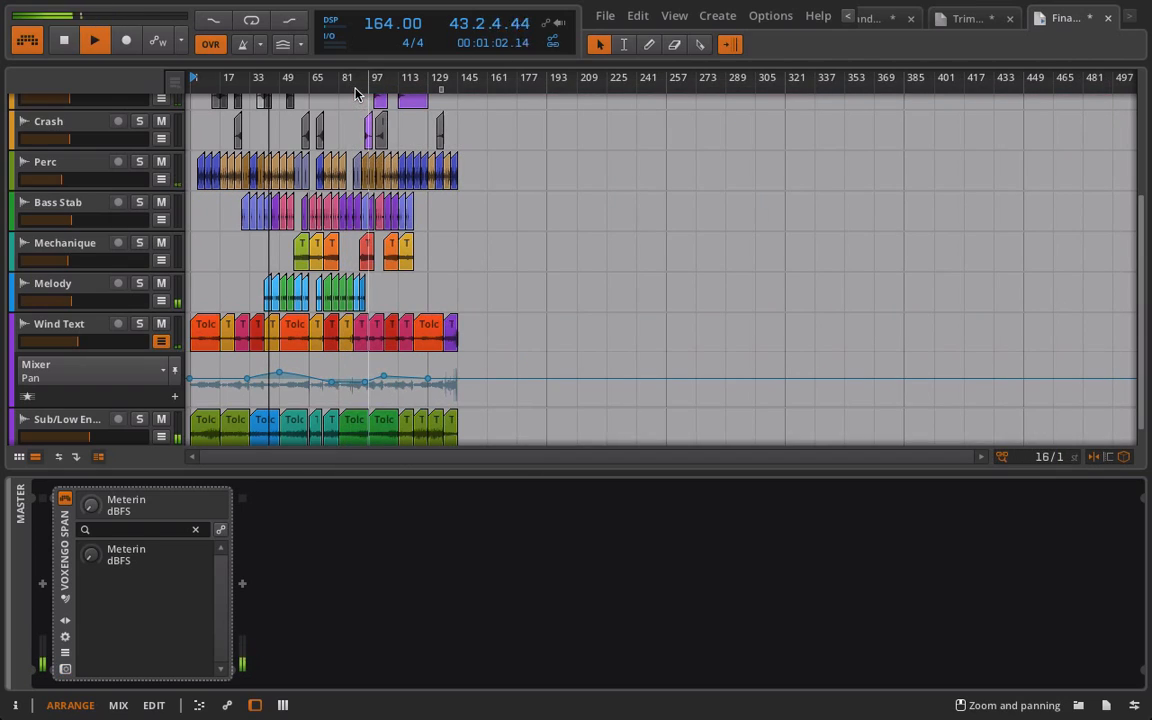
click(65, 669)
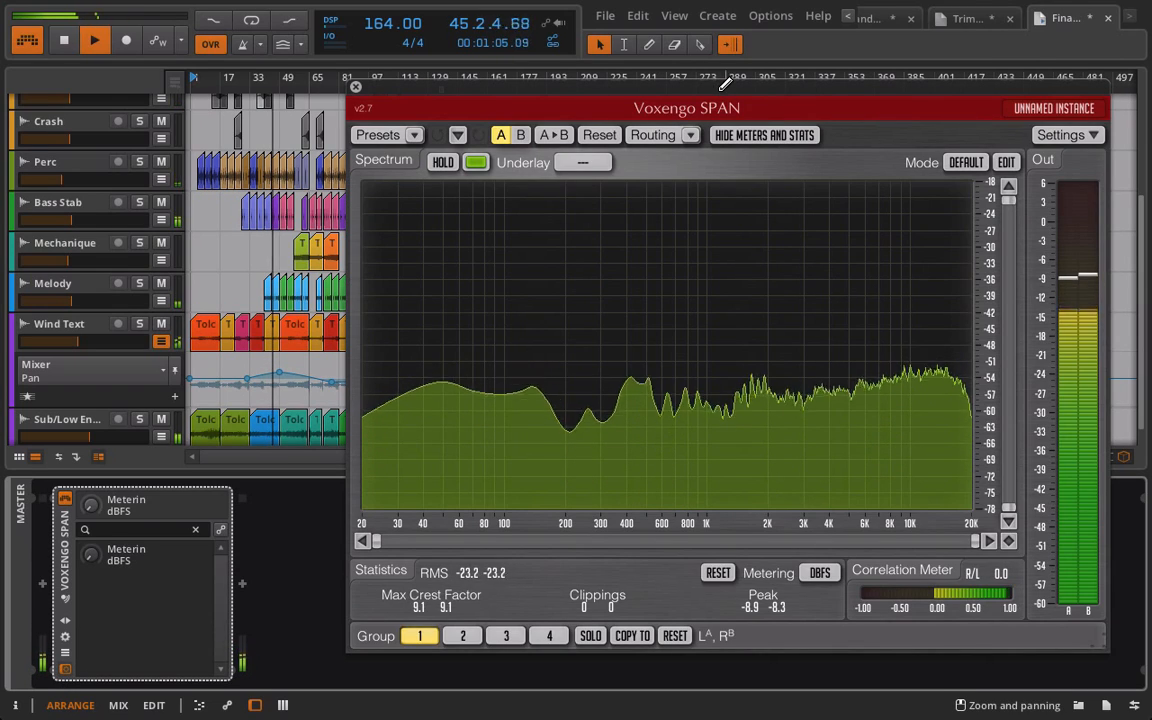
drag(730, 100, 792, 118)
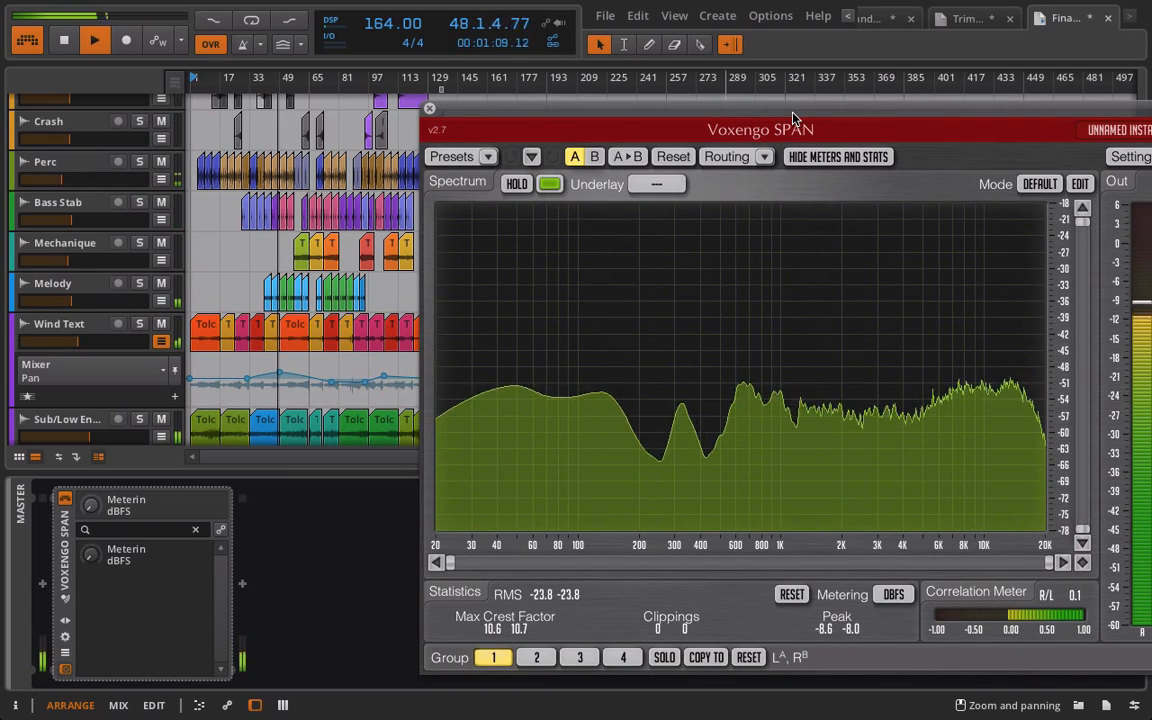
drag(792, 118, 723, 89)
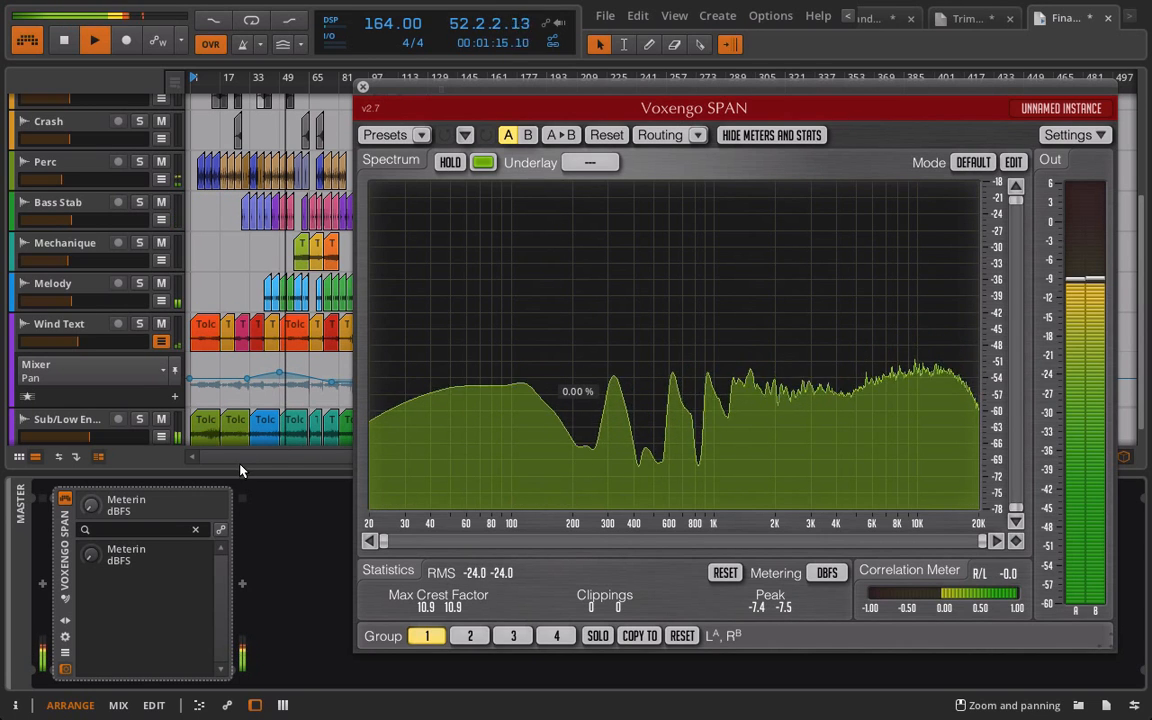
drag(240, 470, 250, 660)
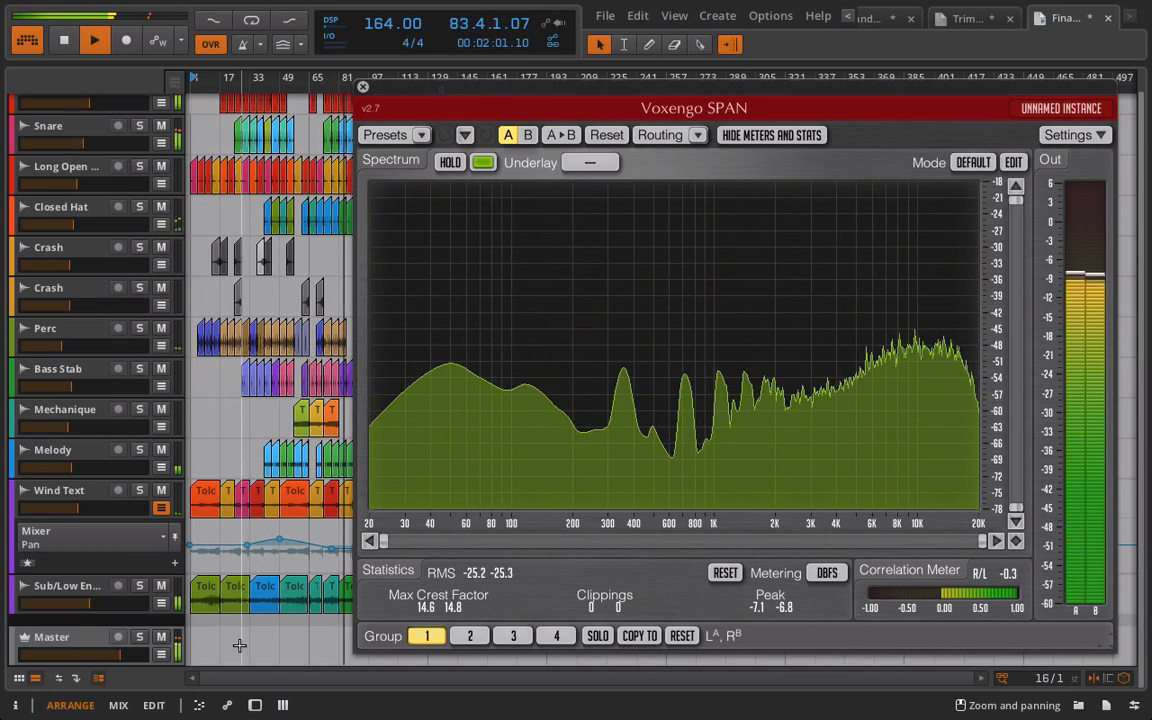
Show the Mix view with SPAN closed, turn on the large level meters and hide the clip launcher
click(125, 706)
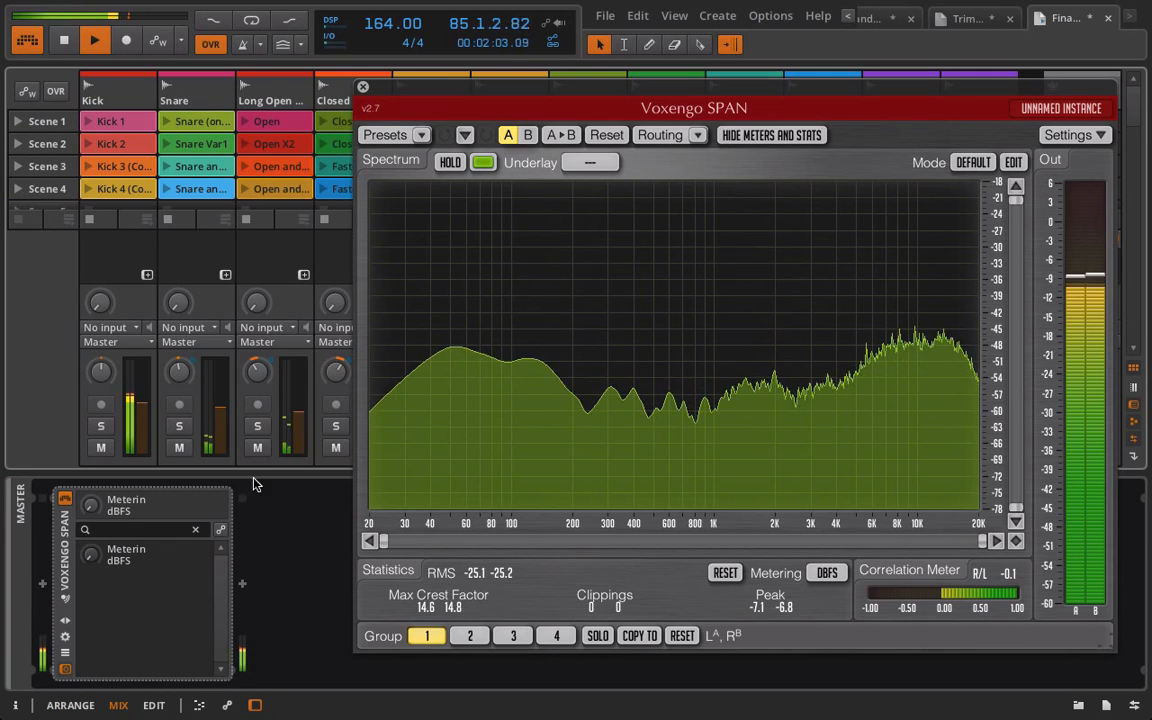
click(363, 87)
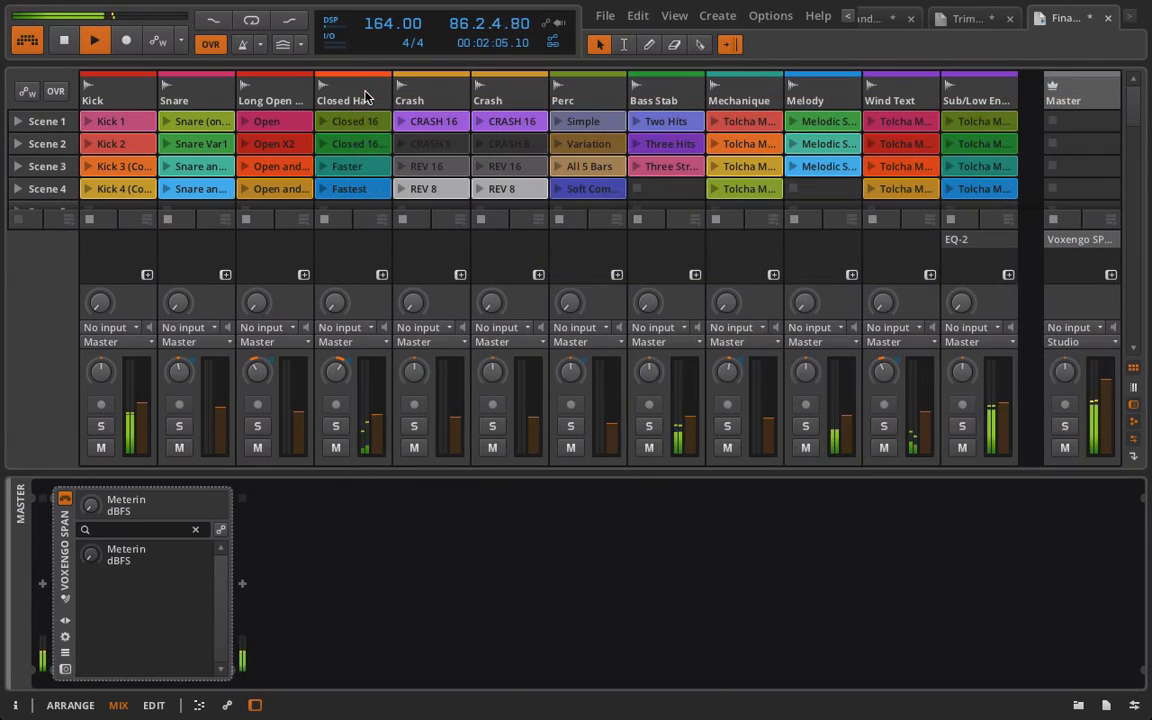
click(1133, 390)
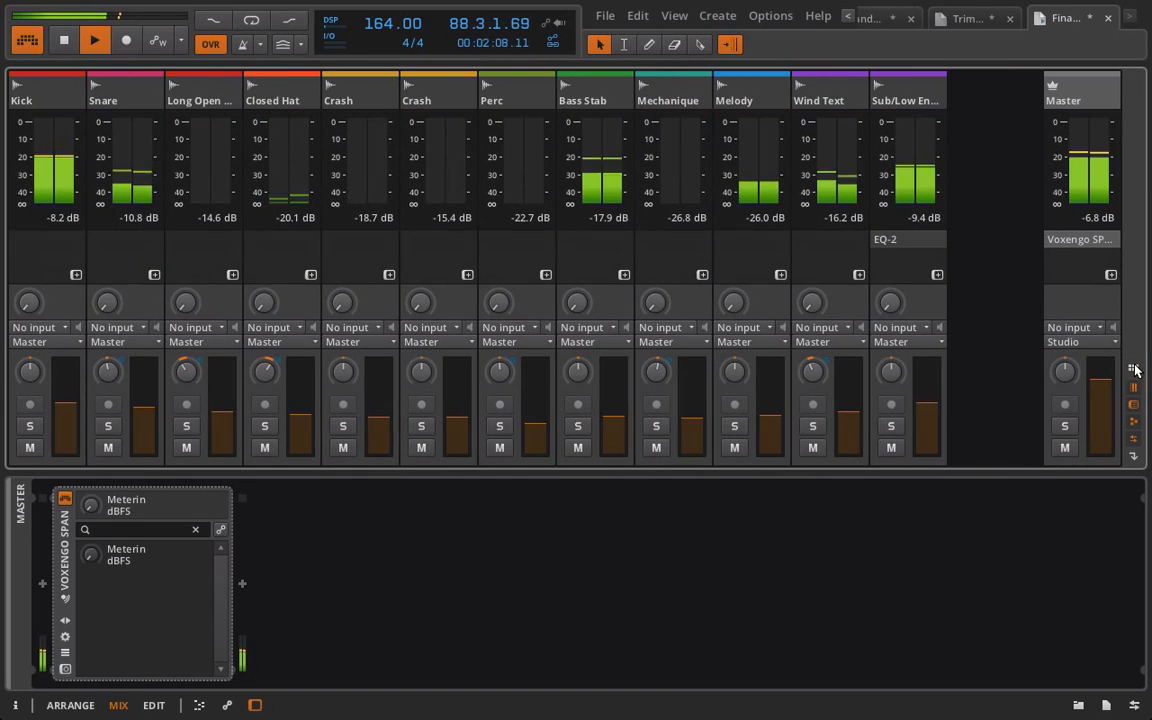
click(1133, 368)
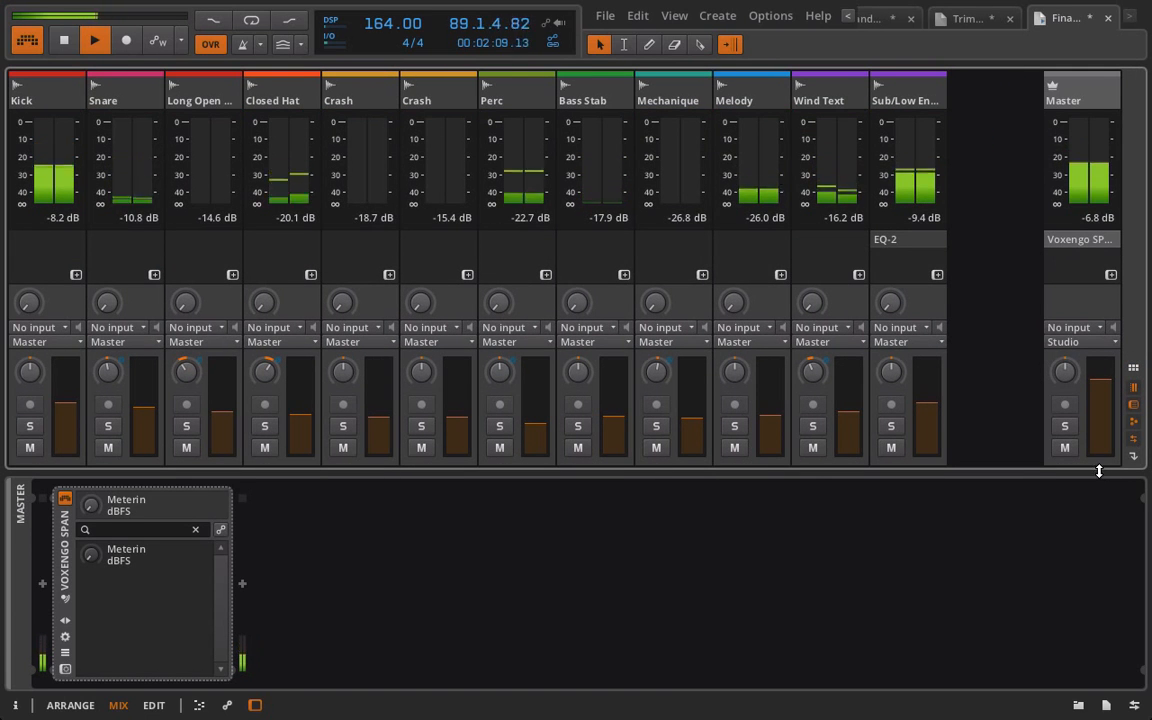
Enlarge the mixer's level meters by collapsing the device area and hiding the device, send and input/output routing sections
drag(1098, 472, 1108, 671)
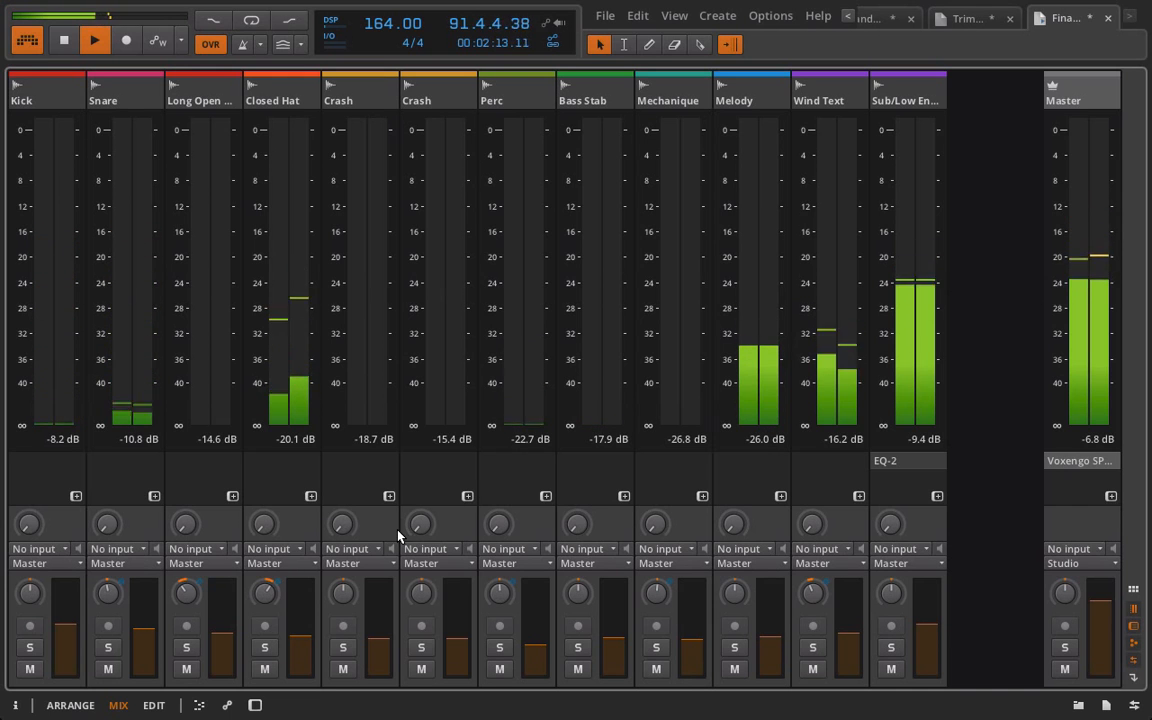
click(1134, 643)
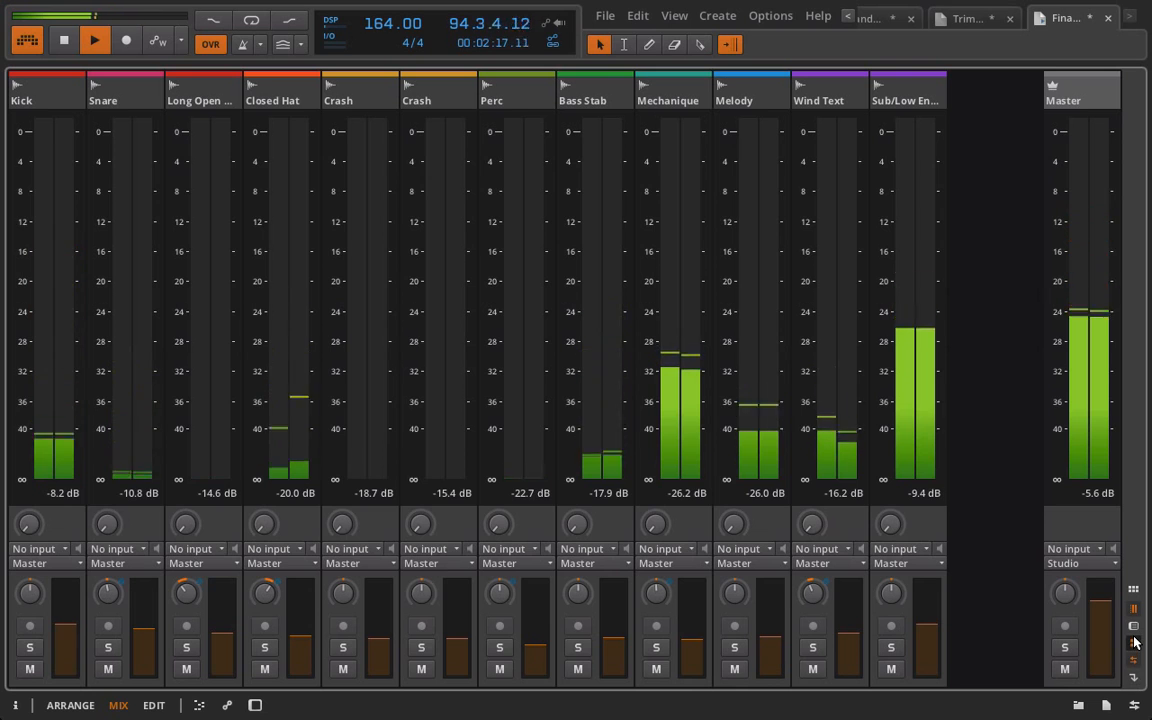
click(1134, 643)
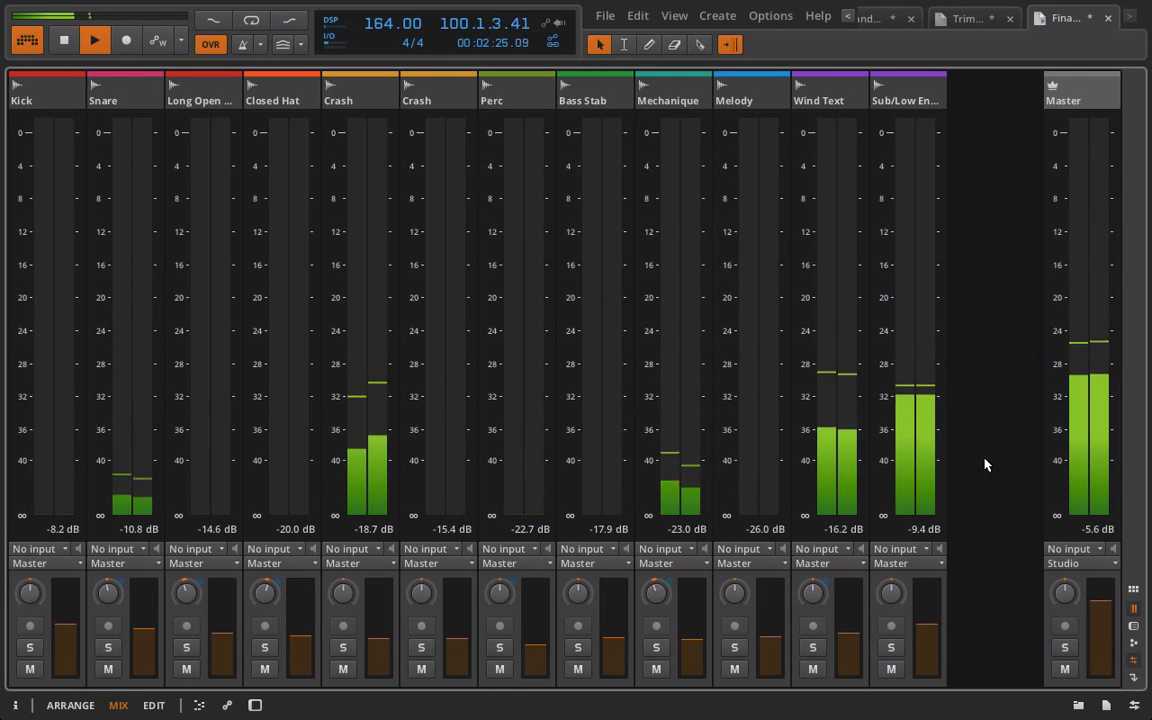
click(1133, 625)
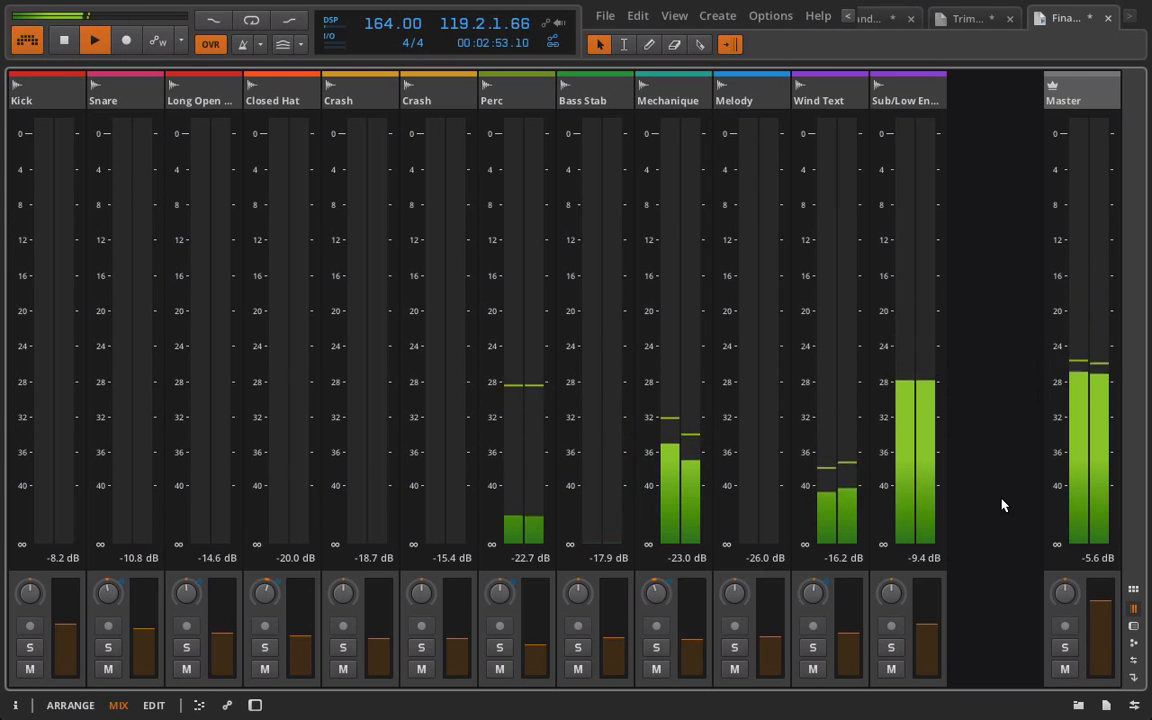
Return to the Arrange view, follow playback to the end, and look over the closing clips and the whole arrangement
click(57, 706)
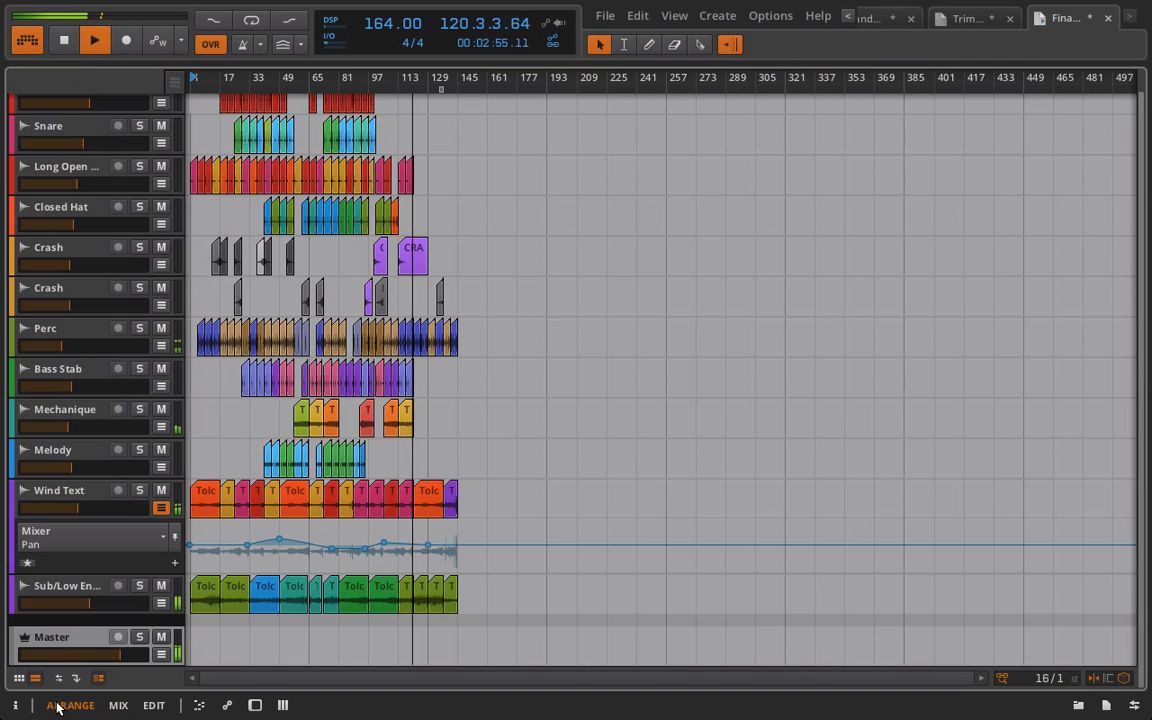
drag(428, 80, 475, 80)
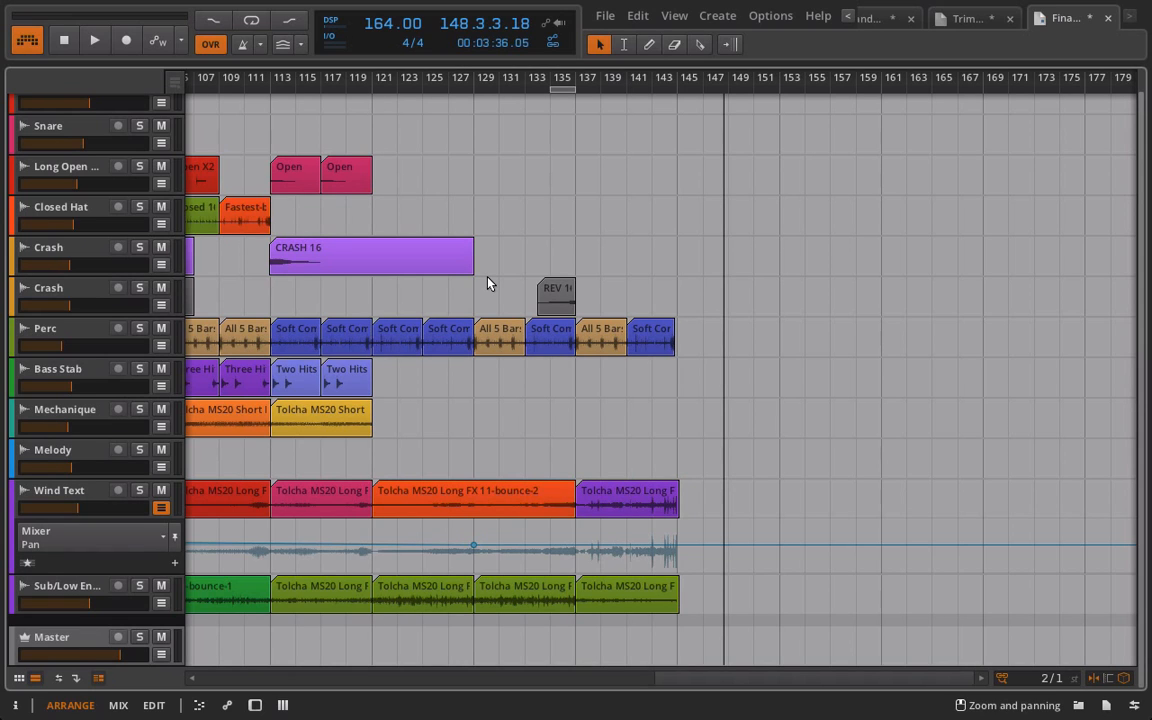
scroll(490, 284, left, 6)
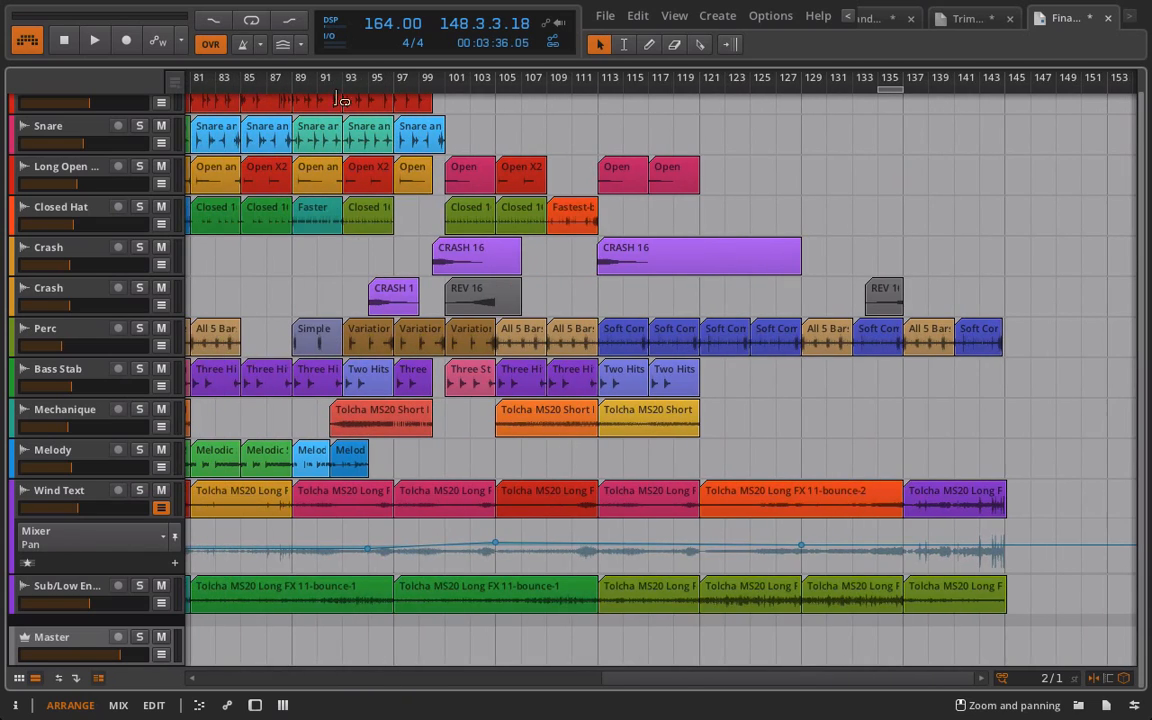
drag(320, 77, 575, 77)
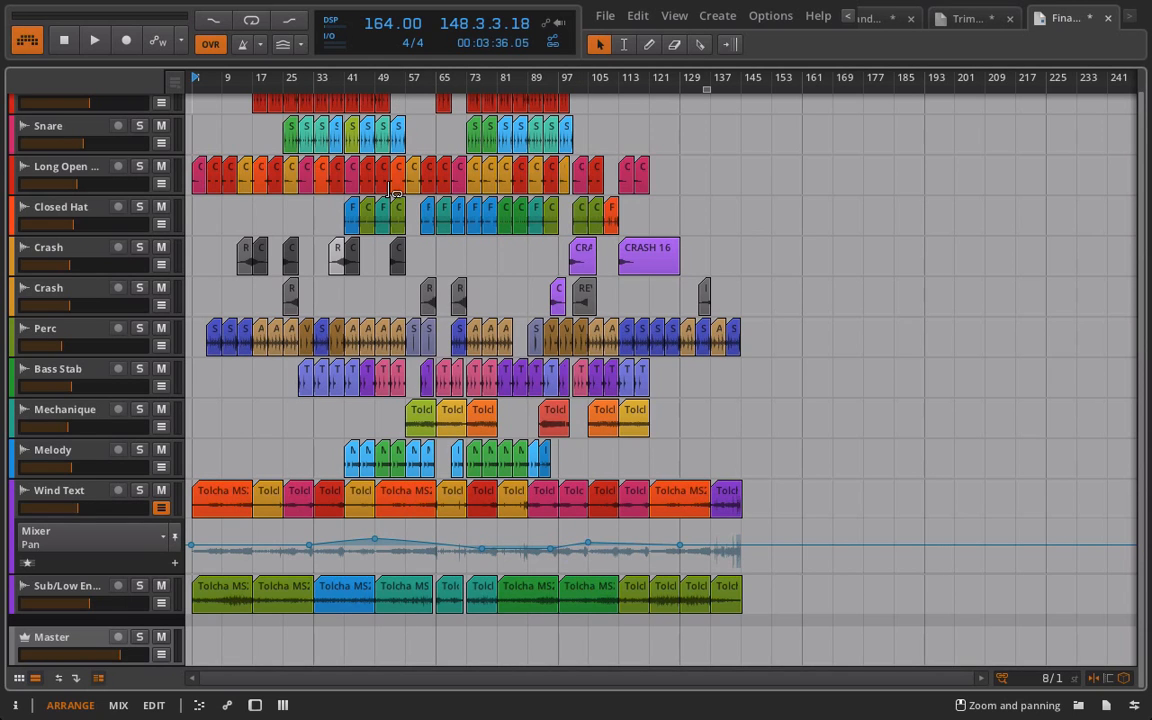
Reset the peak level readings of the Master and all tracks in the Mix view, and play the song briefly from the start
click(119, 706)
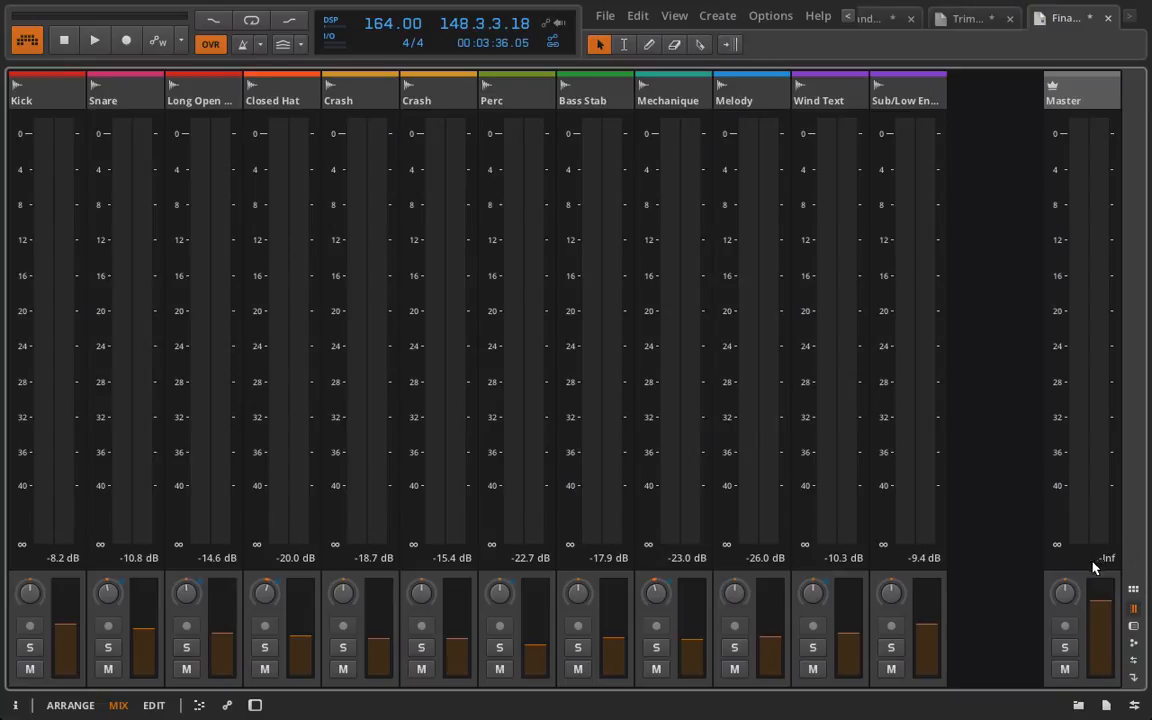
click(850, 560)
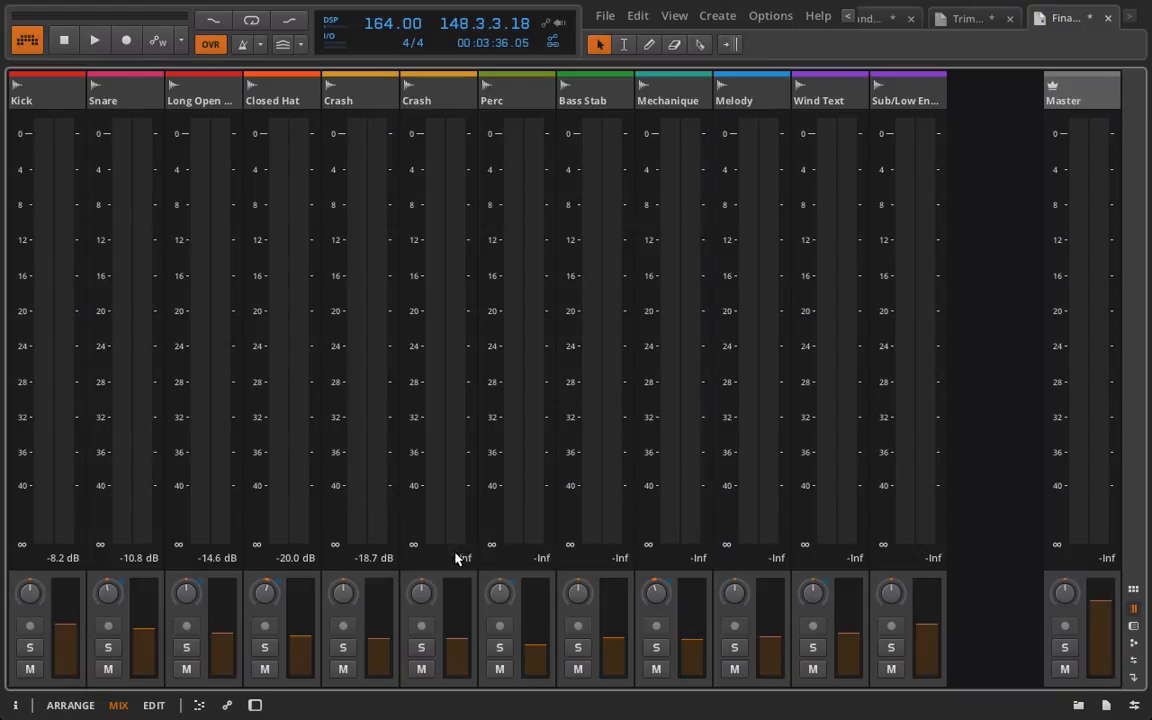
click(215, 560)
click(64, 41)
click(94, 40)
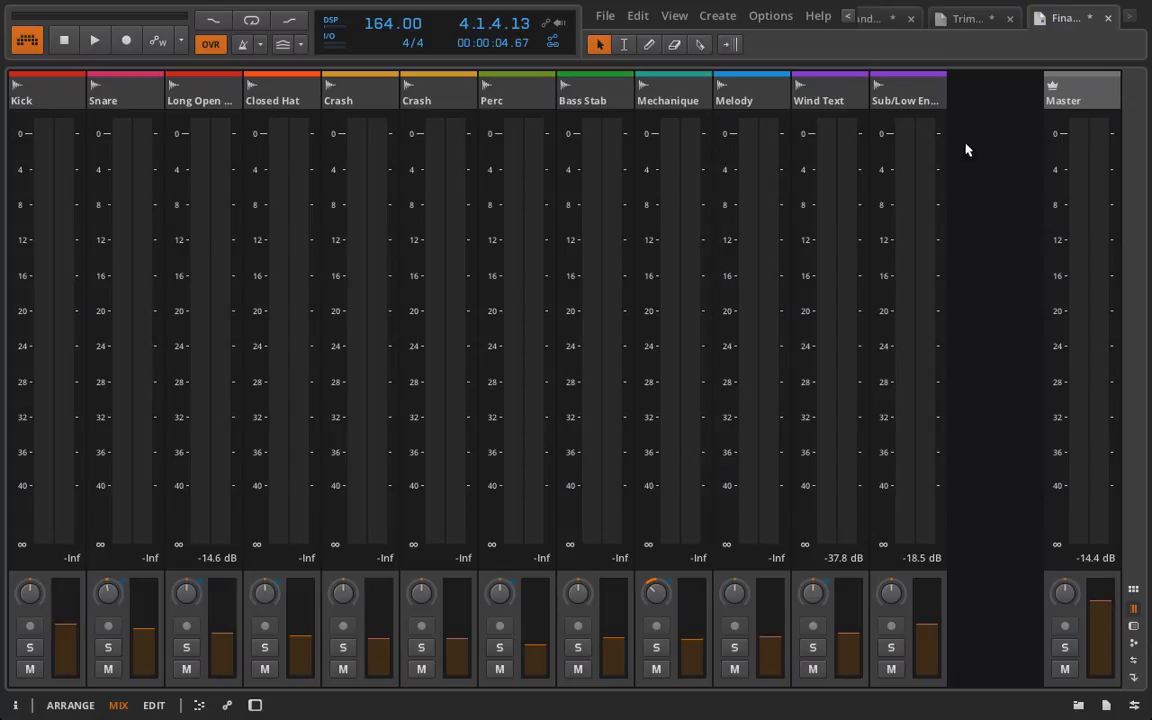
Open the Master track's device chain and insert a Peak Limiter before Voxengo SPAN
click(1054, 88)
key(d)
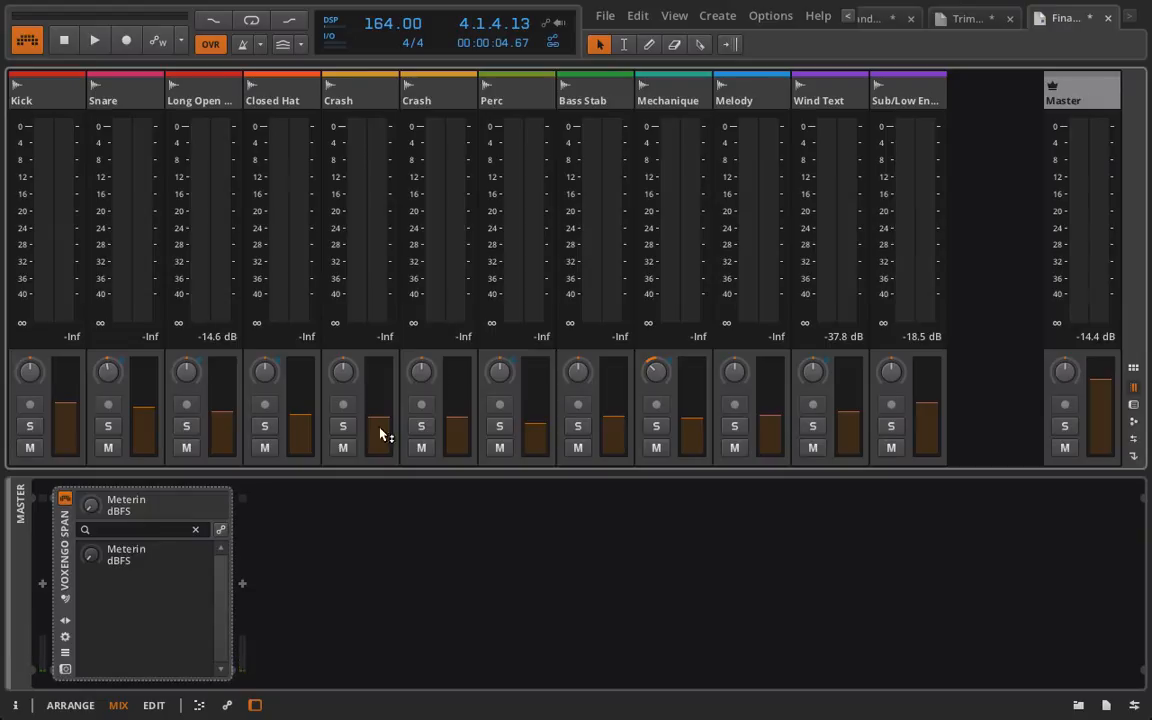
click(43, 586)
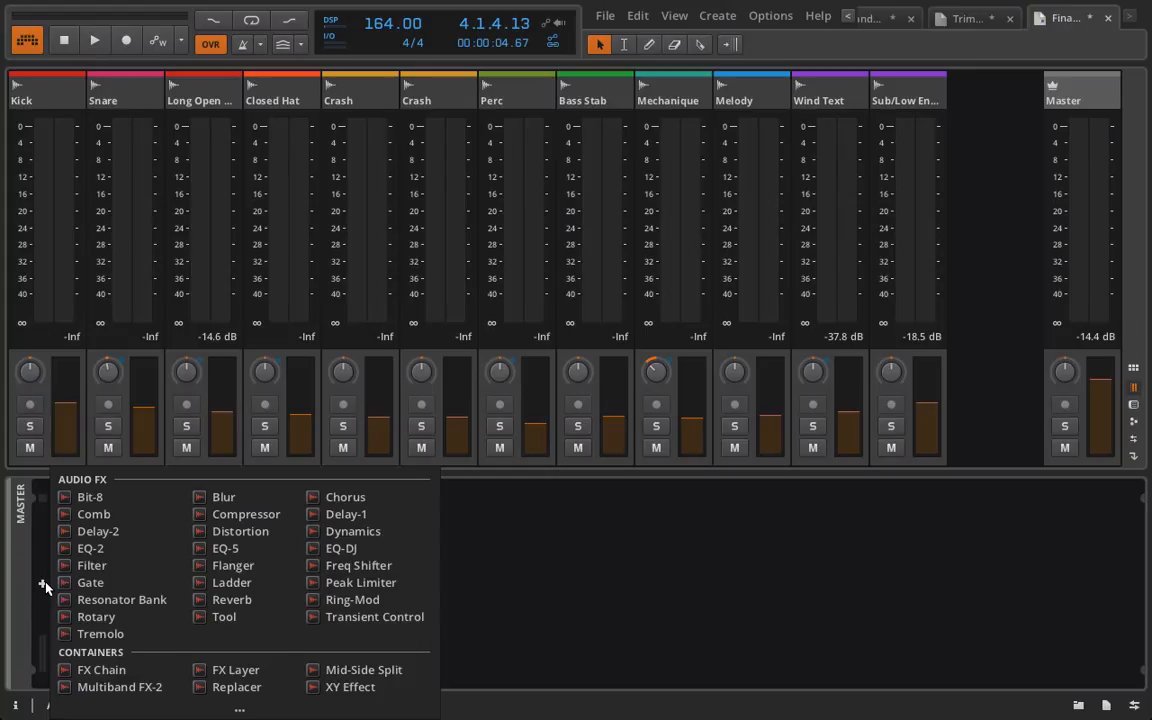
click(368, 585)
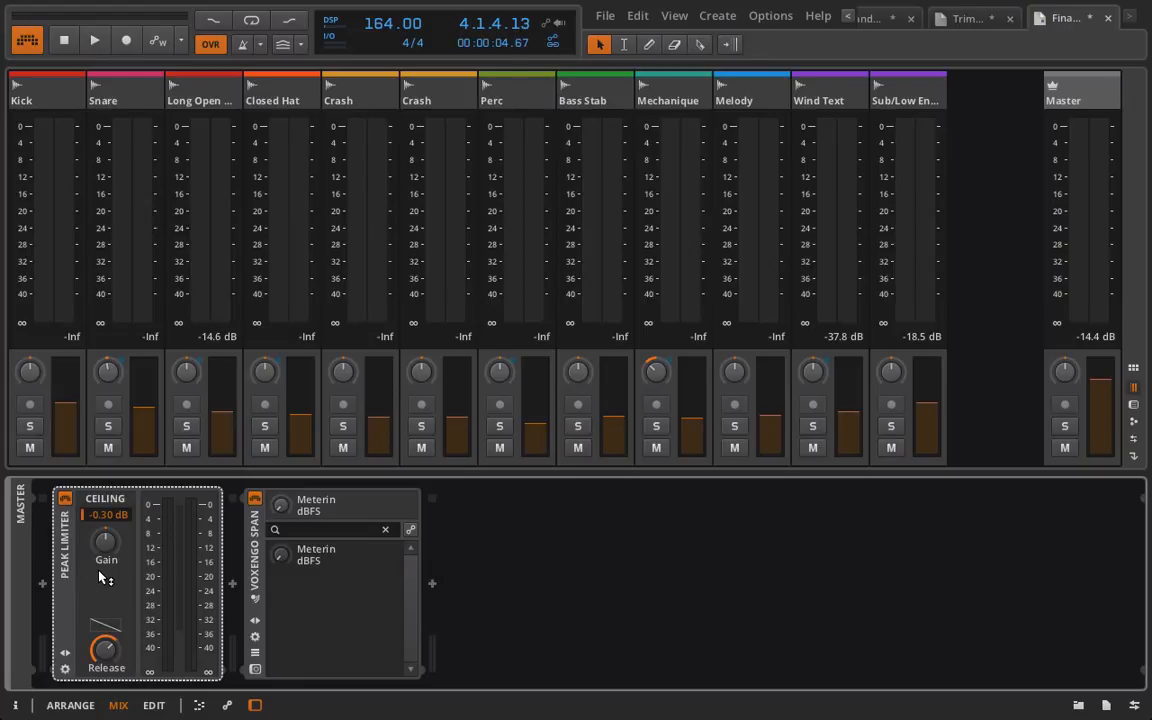
Loop bars 73 to 89 in the Arrange view and start playback from bar 73
click(69, 705)
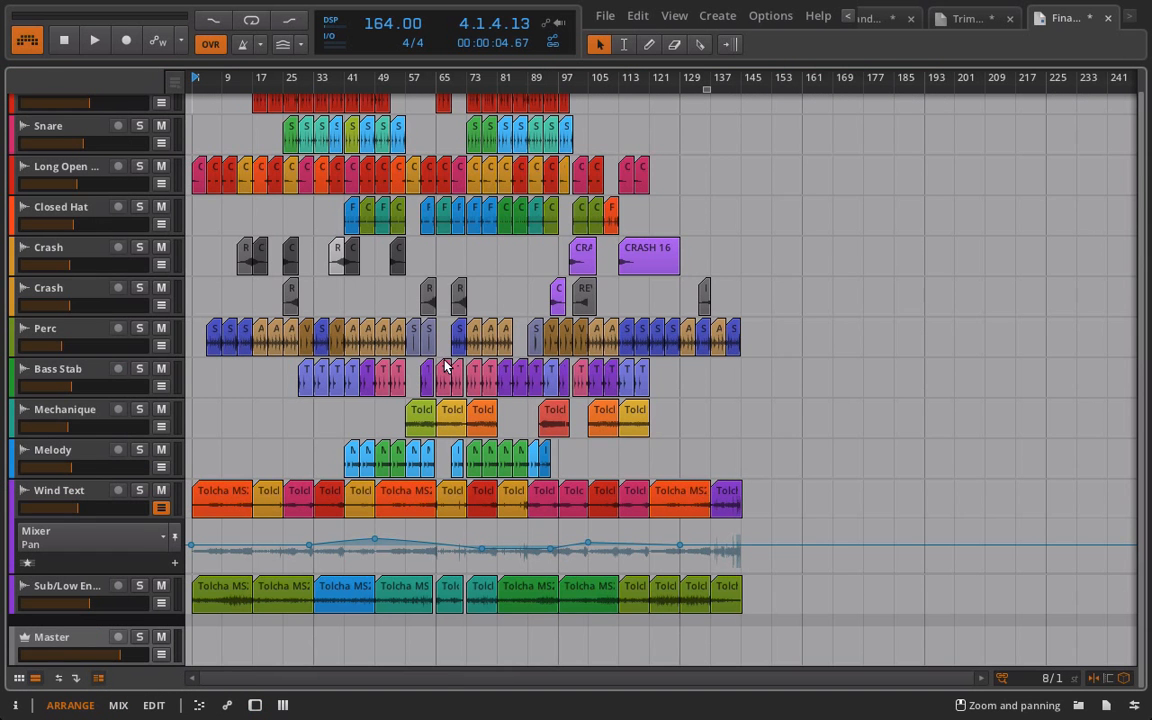
scroll(445, 367, up, 1)
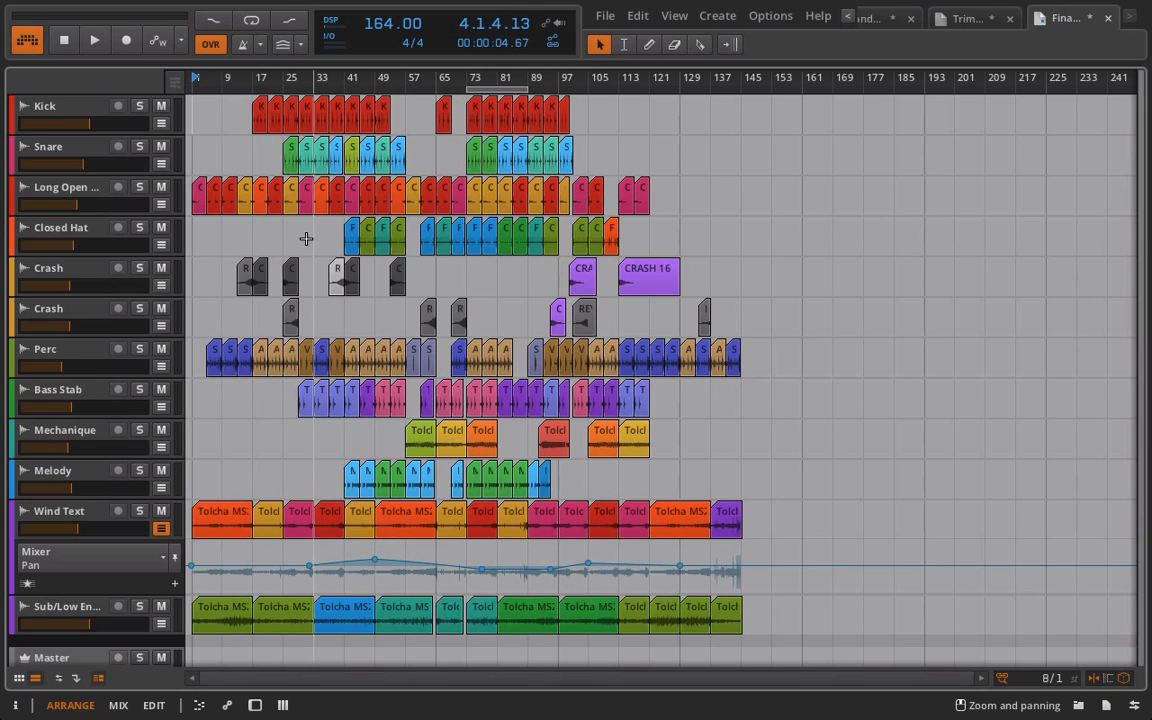
click(254, 21)
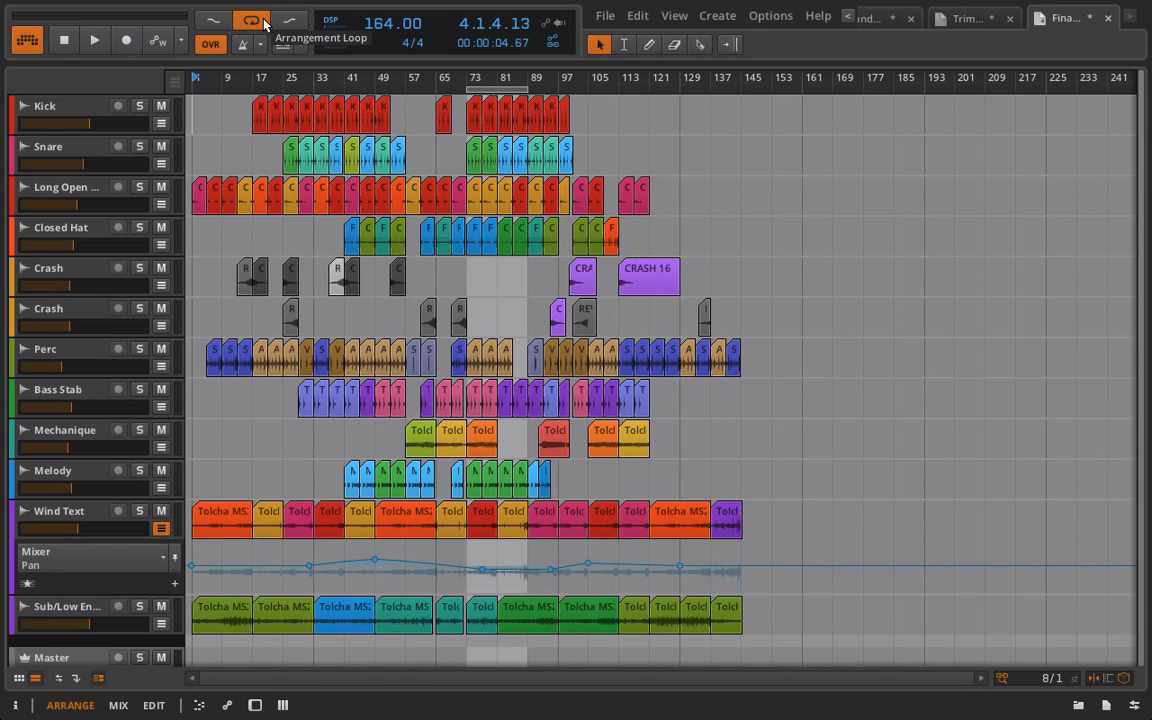
key(space)
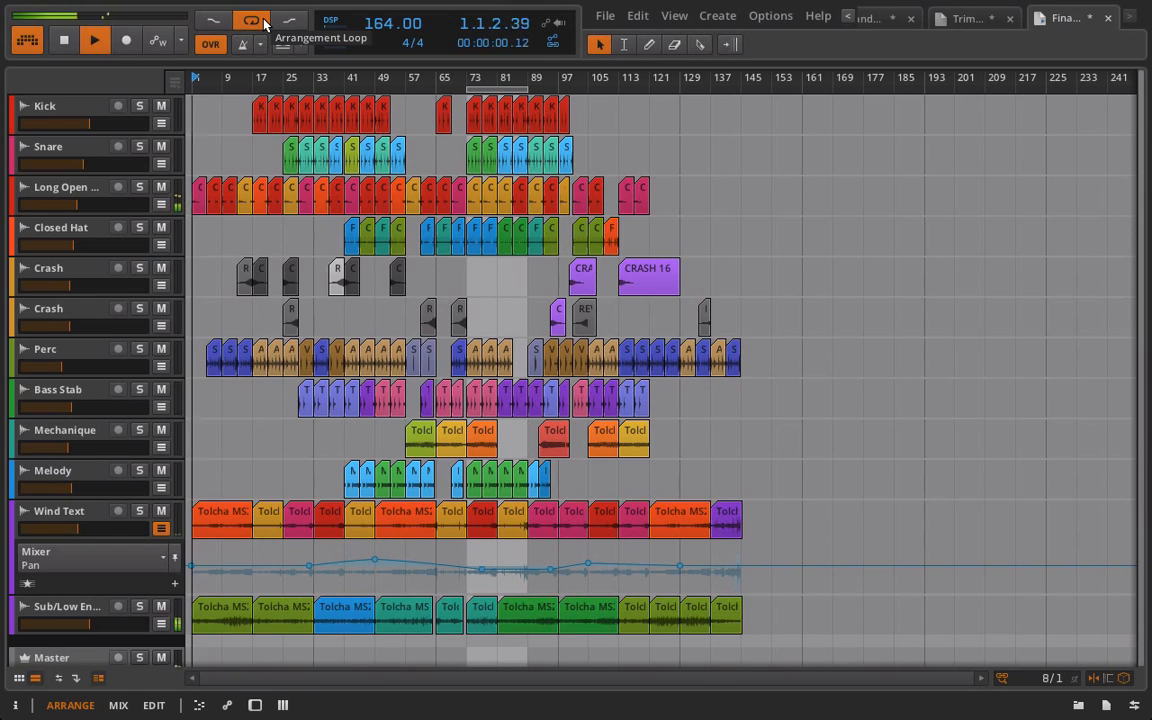
key(space)
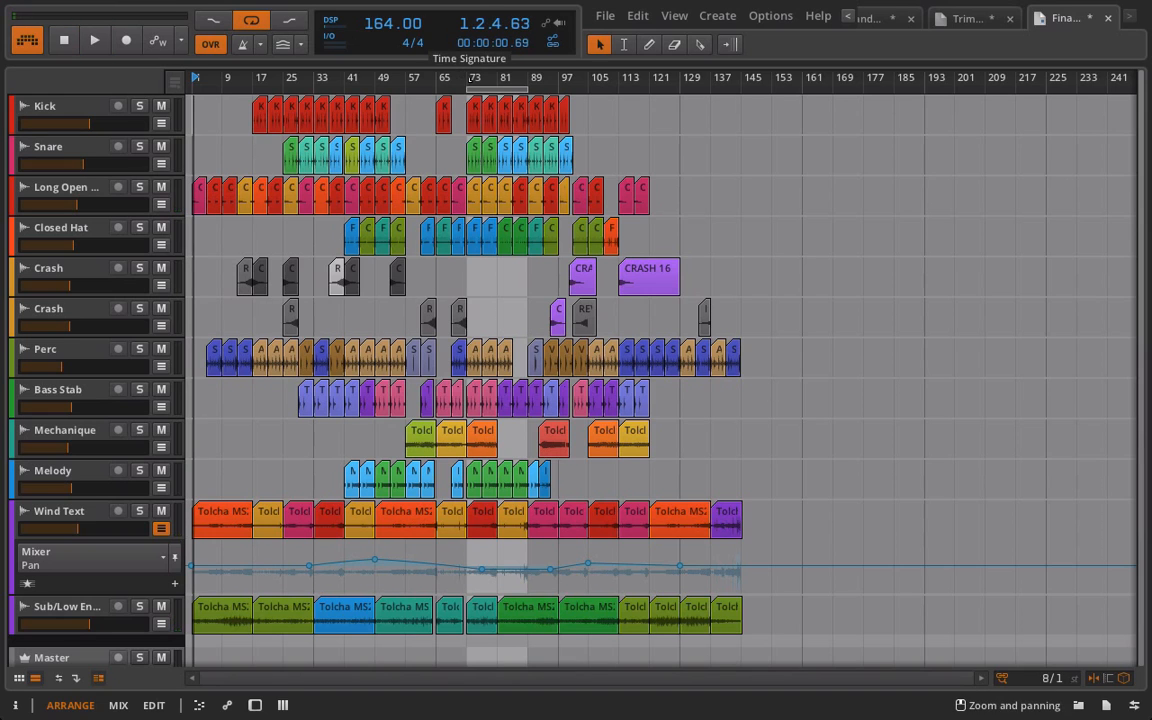
click(470, 80)
key(space)
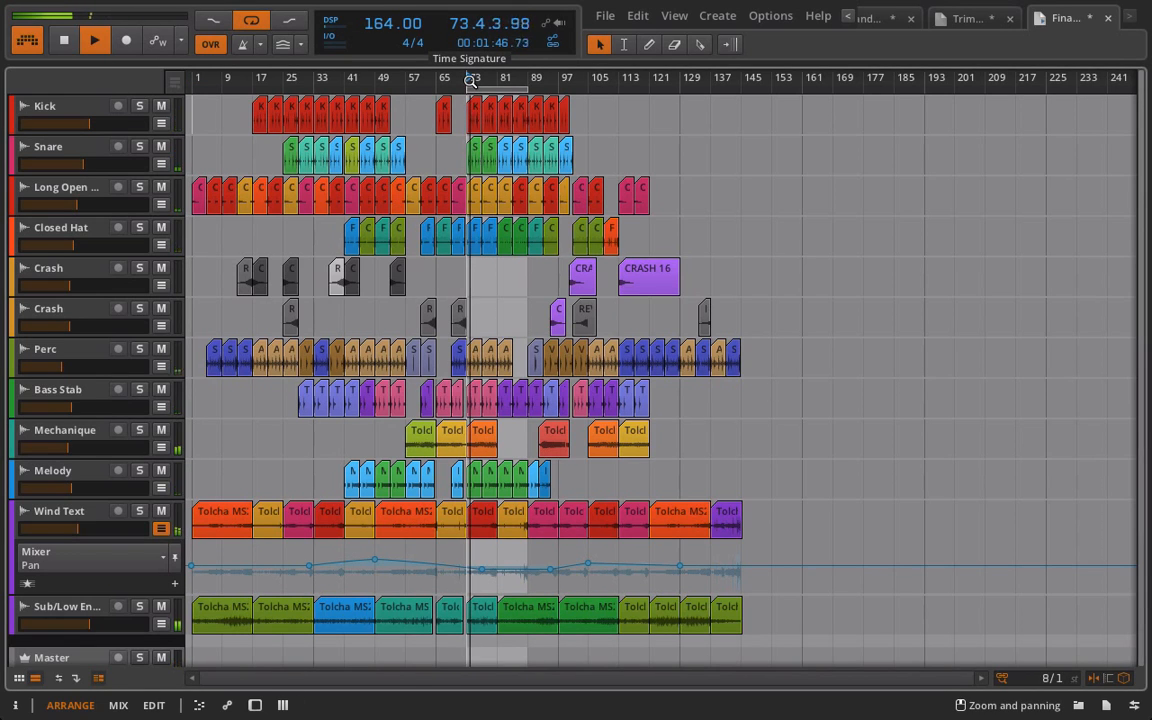
Show the Master's devices below the arrangement, watch the Peak Limiter meters during the loop, and stop playback
click(283, 706)
click(283, 706)
click(254, 706)
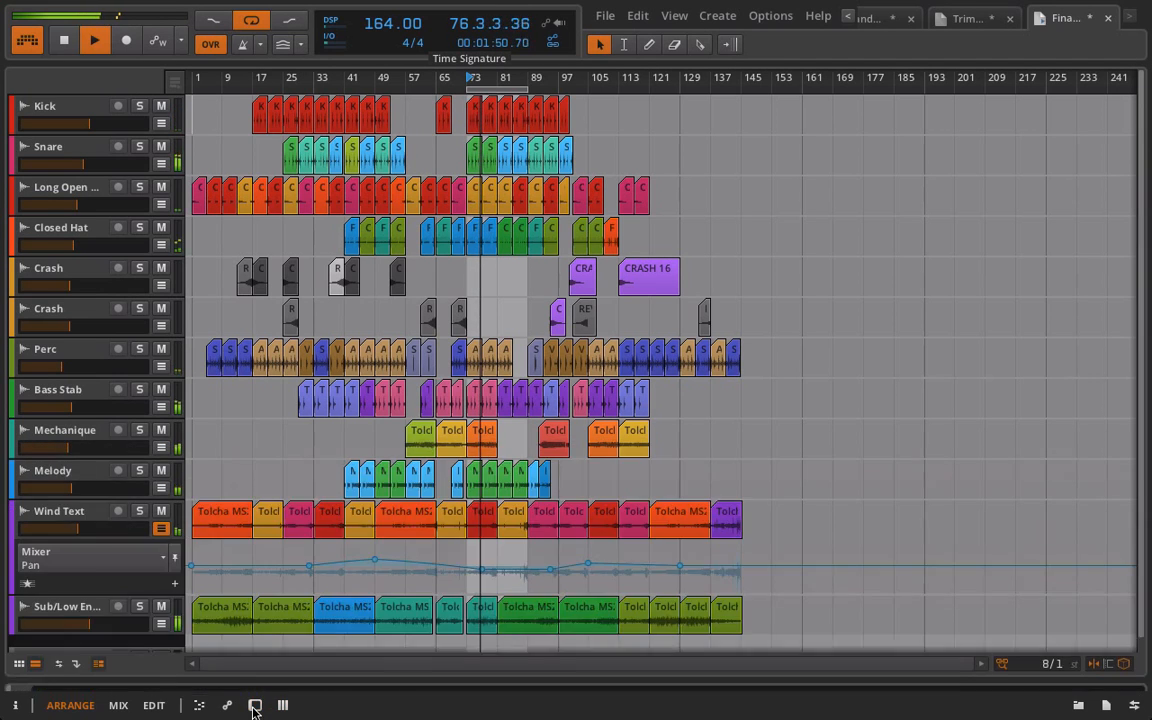
click(254, 706)
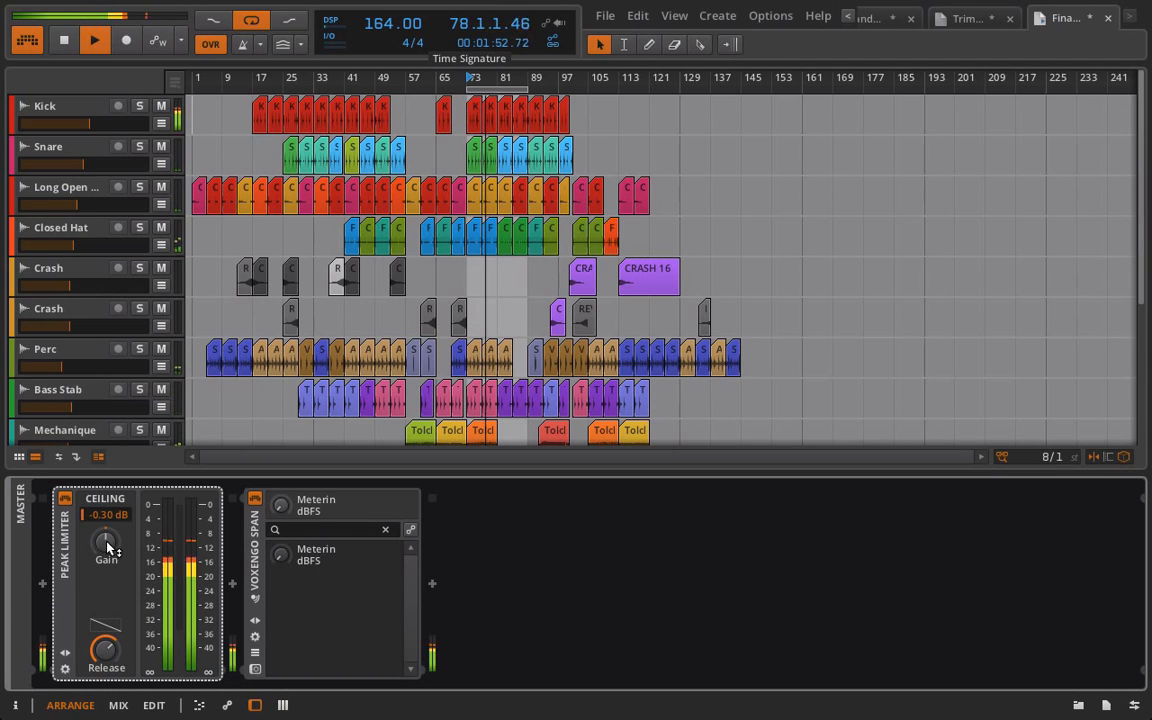
key(space)
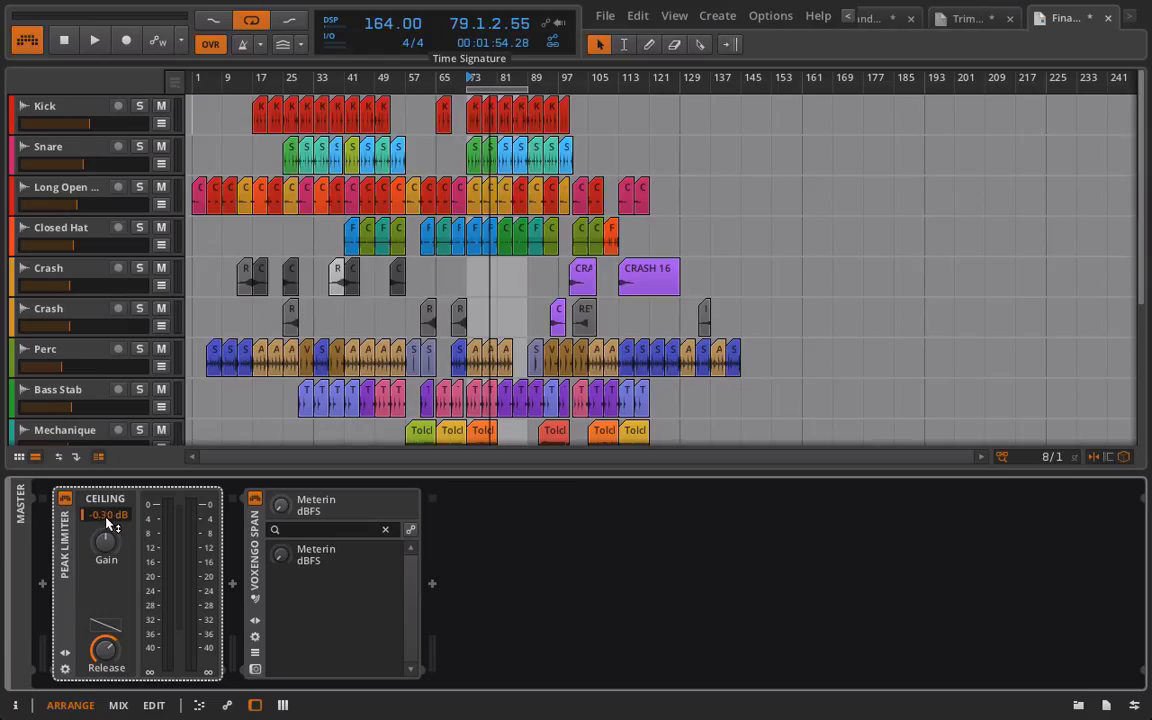
Try a Peak Limiter ceiling of -0.35 dB with strongly raised gain while listening to the loop, and stop playback
drag(110, 520, 110, 530)
drag(110, 513, 110, 527)
drag(110, 547, 110, 524)
key(space)
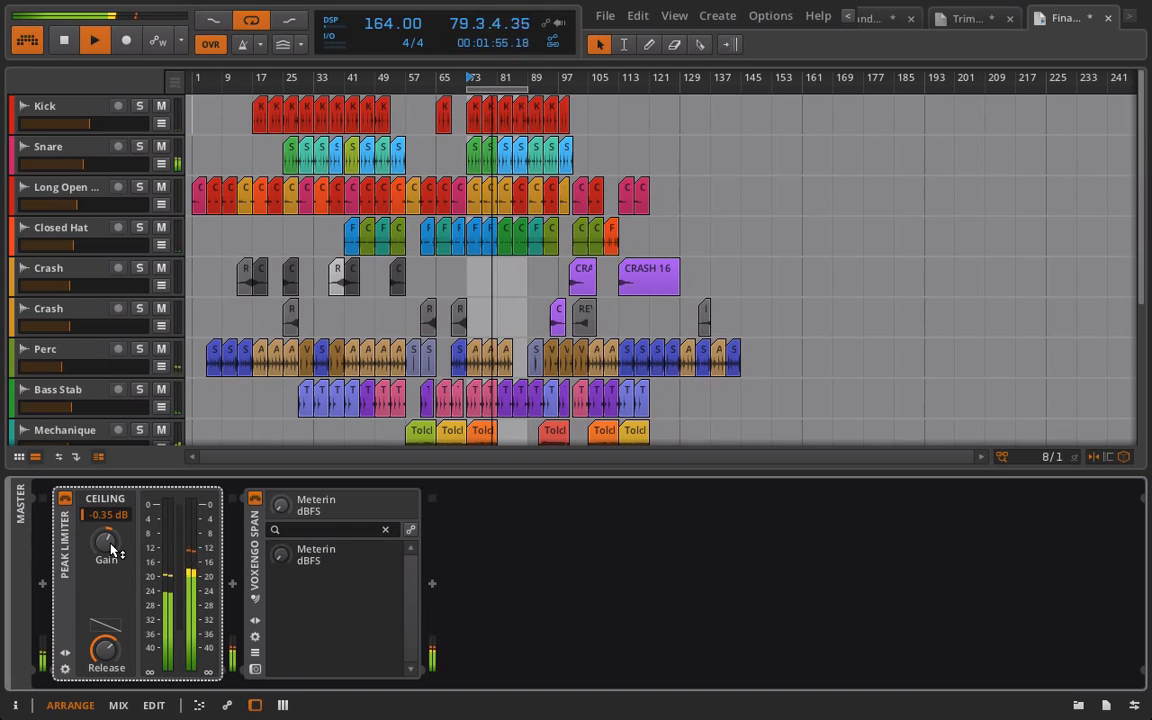
drag(110, 548, 110, 473)
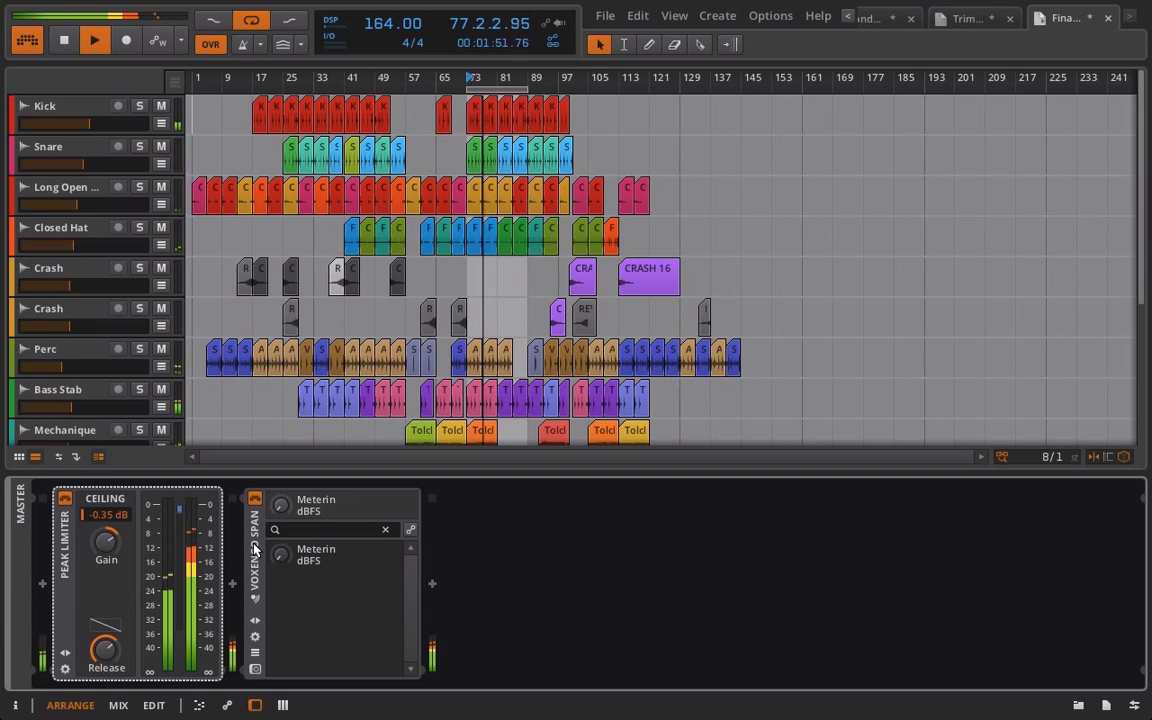
key(space)
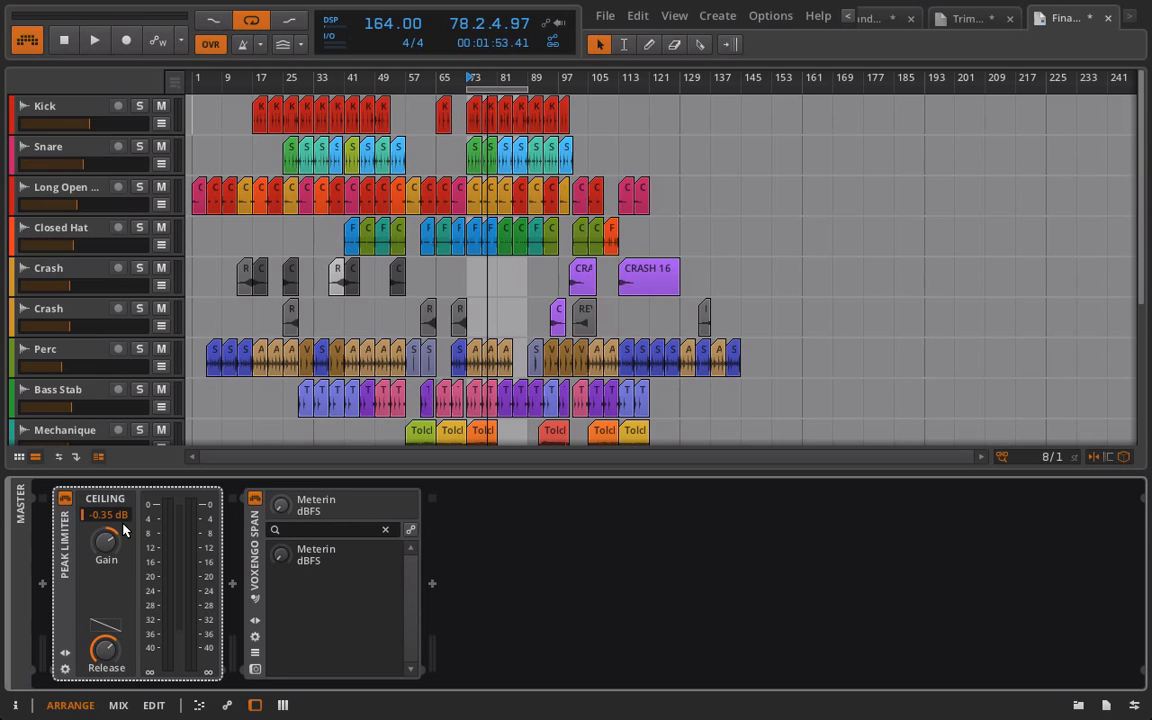
Lower the Peak Limiter's gain to a slight boost, set its ceiling to -0.27 dB, and bring the Master track into view
mouse_move(111, 540)
mouse_down()
mouse_move(111, 555)
mouse_move(111, 541)
mouse_up()
drag(107, 515, 107, 508)
scroll(97, 432, down, 3)
scroll(97, 432, down, 4)
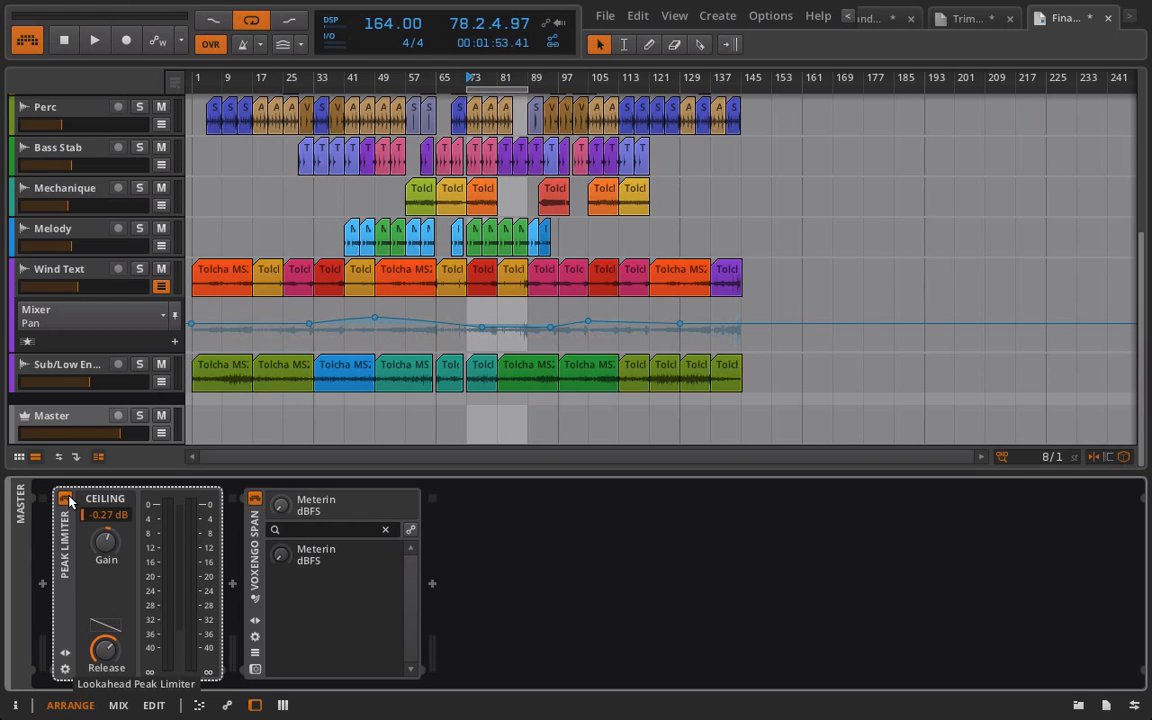
Compare the loop with the Peak Limiter off and on, and give its release a curved shape and a lower value
key(space)
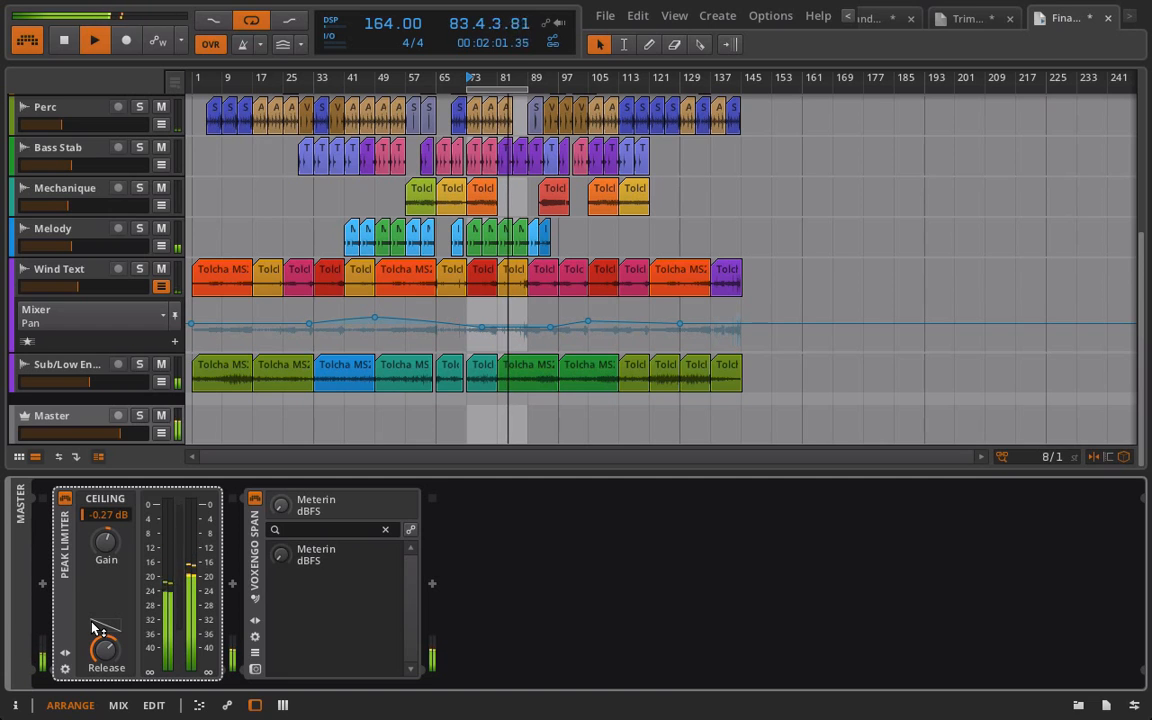
click(64, 498)
click(64, 498)
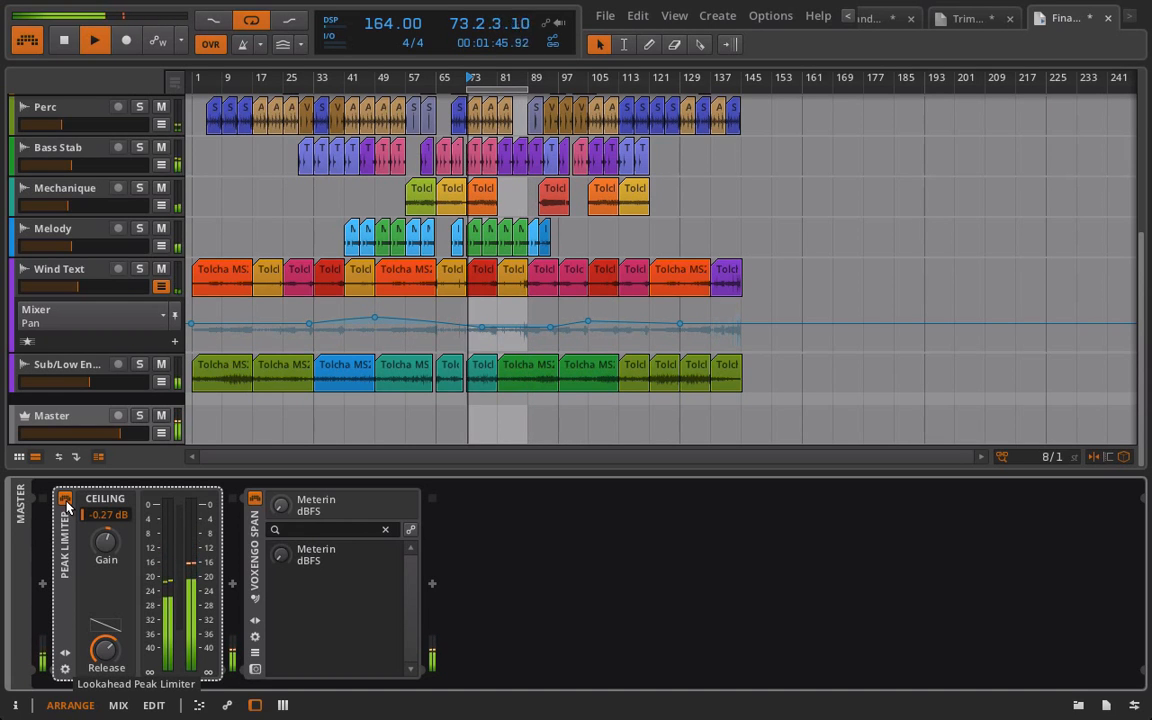
key(space)
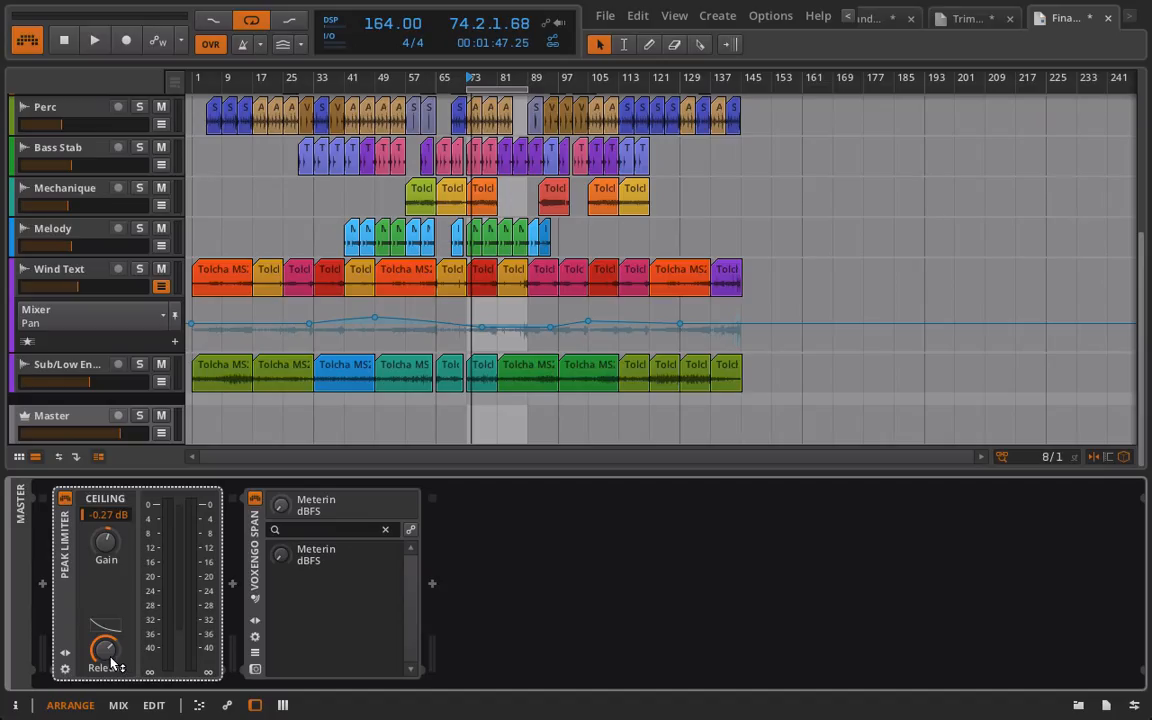
drag(110, 658, 110, 666)
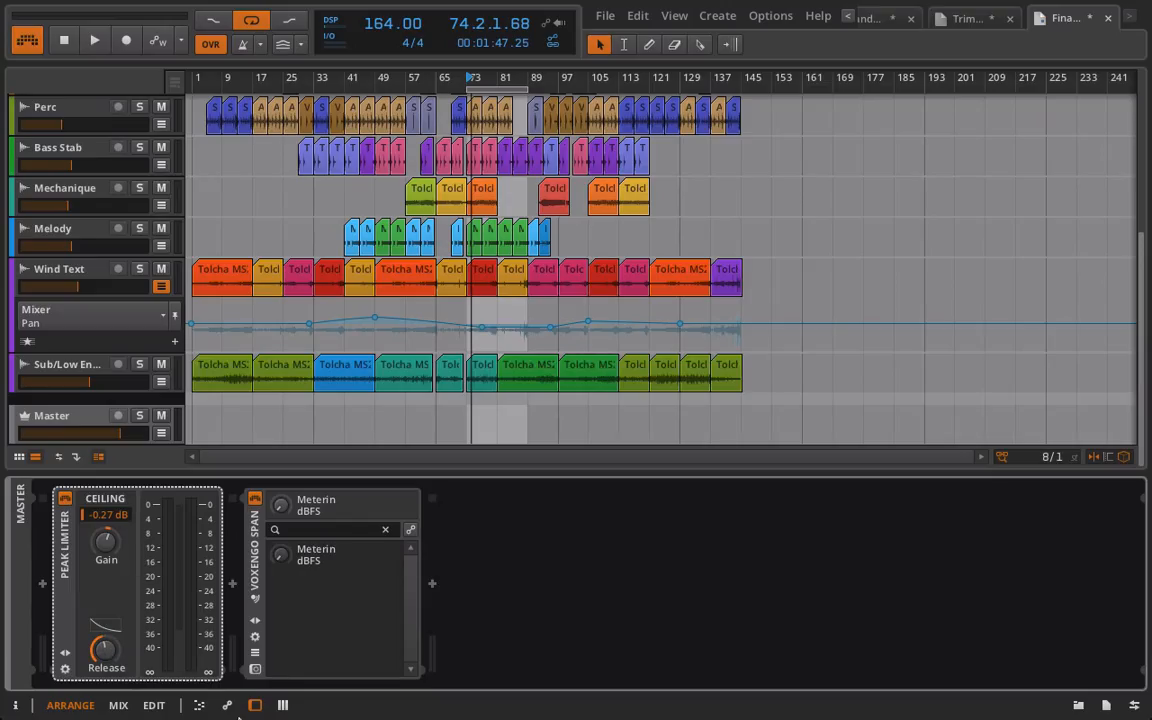